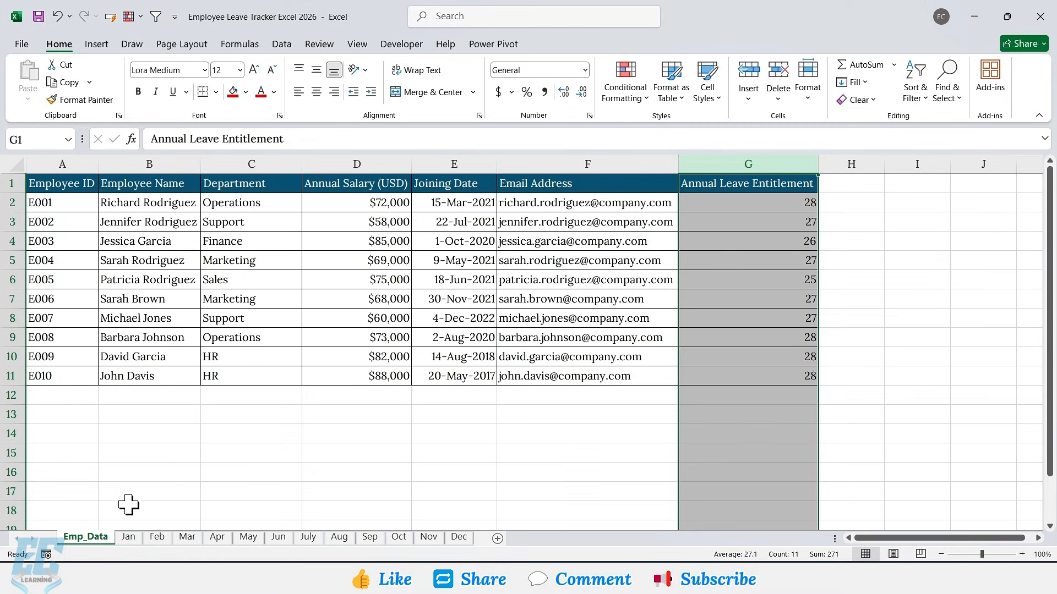
Step: Open the Jan sheet and review the attendance code legend in A17:A21
left_click(130, 537)
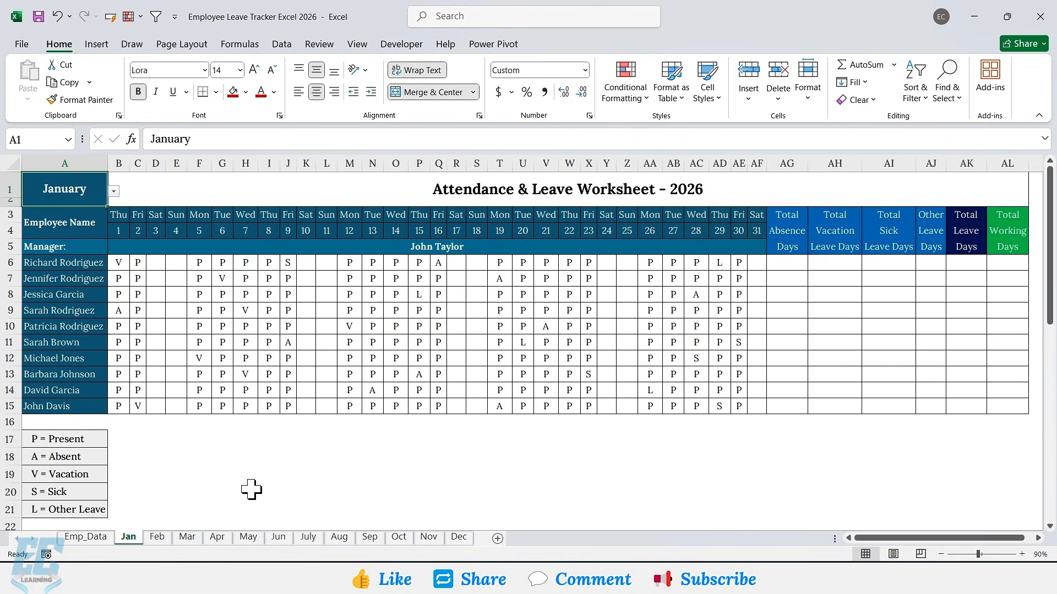
left_click(99, 440)
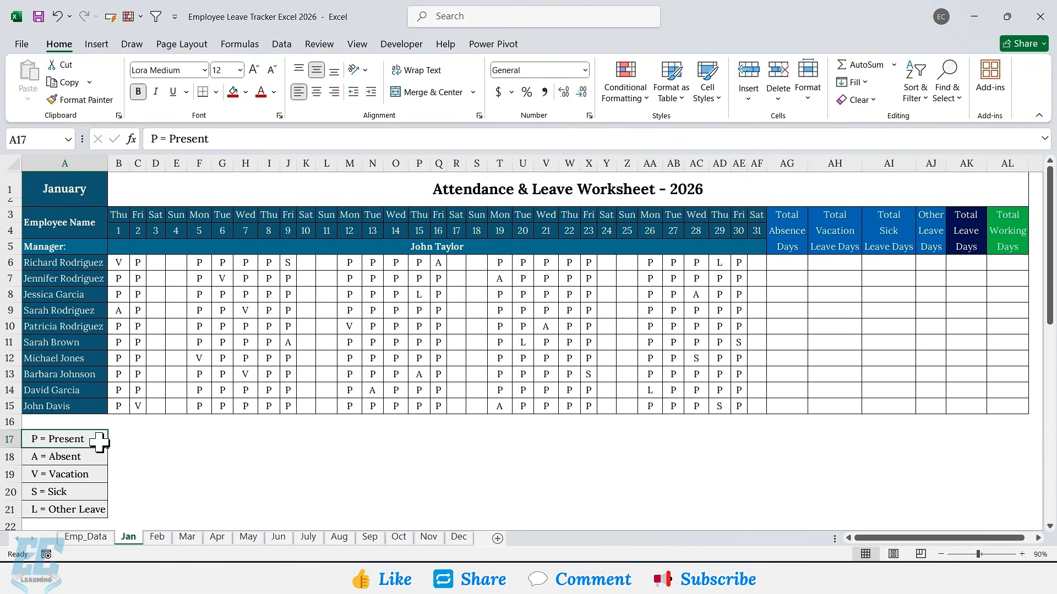
left_click(99, 456)
left_click(99, 475)
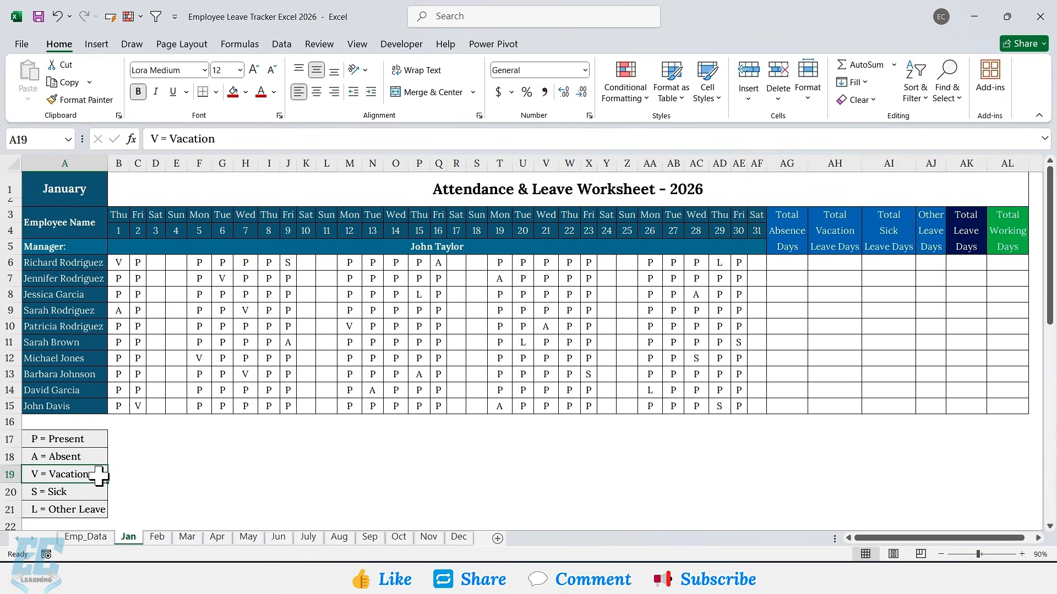
left_click(99, 491)
left_click(99, 508)
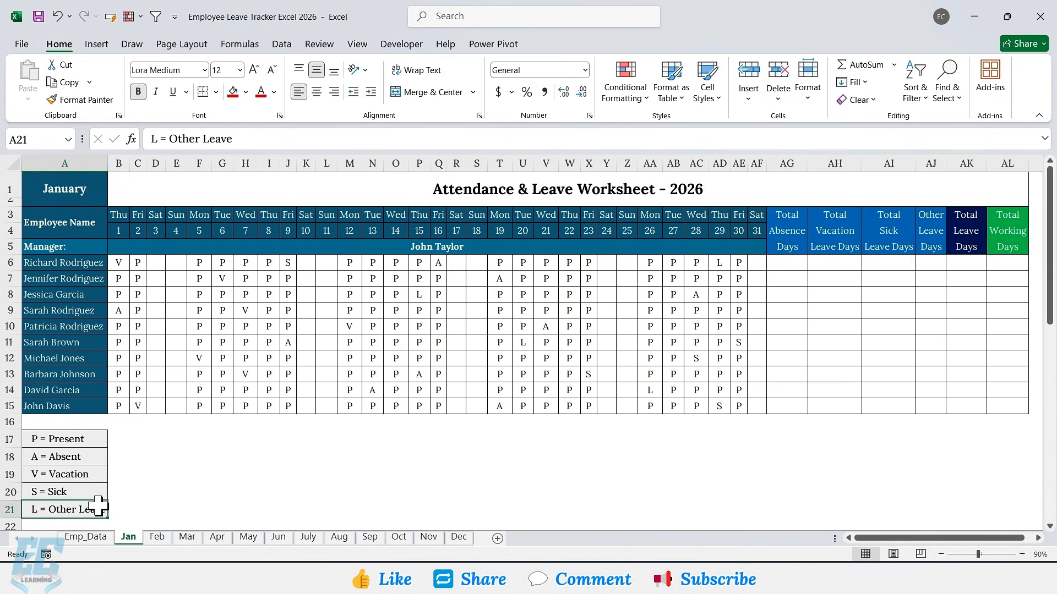
Step: Start a new conditional formatting rule on B6:AF15 for cells with specific text containing P
mouse_move(119, 263)
left_mouse_down()
mouse_move(566, 346)
mouse_move(726, 407)
mouse_move(757, 406)
left_mouse_up()
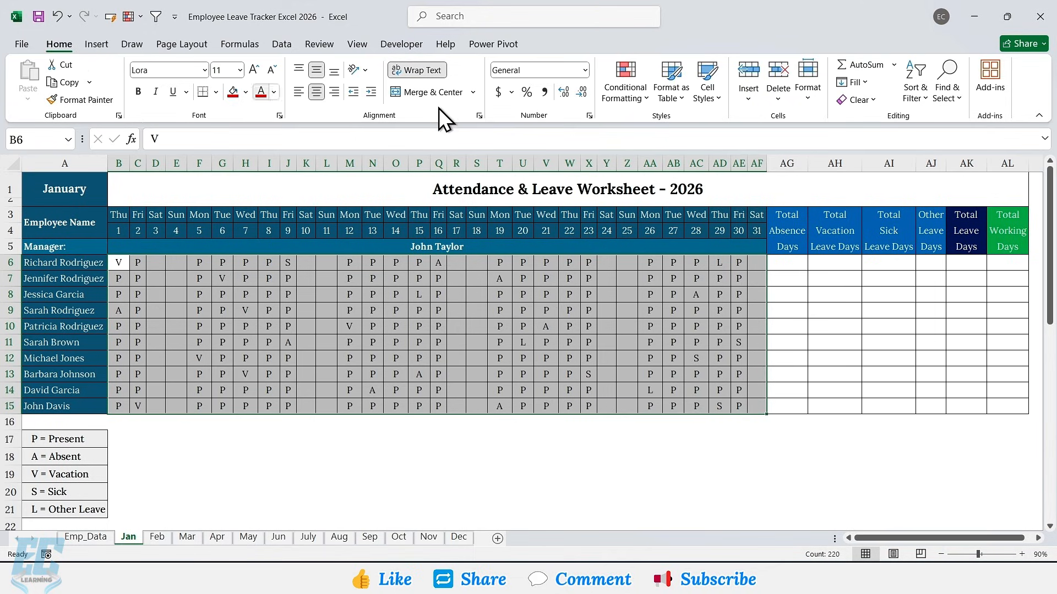
left_click(627, 97)
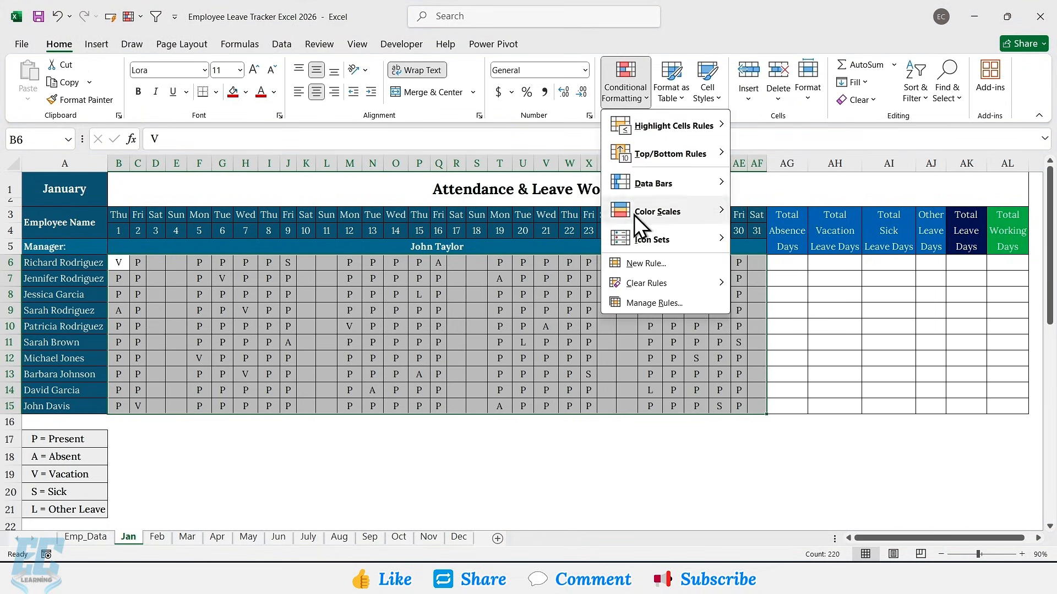
left_click(639, 265)
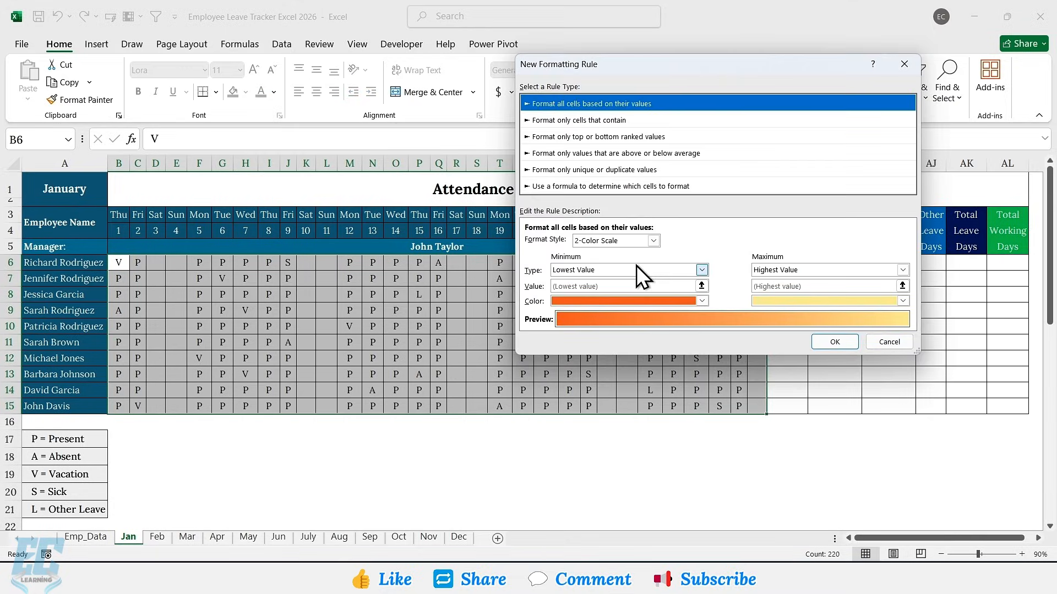
left_click(582, 119)
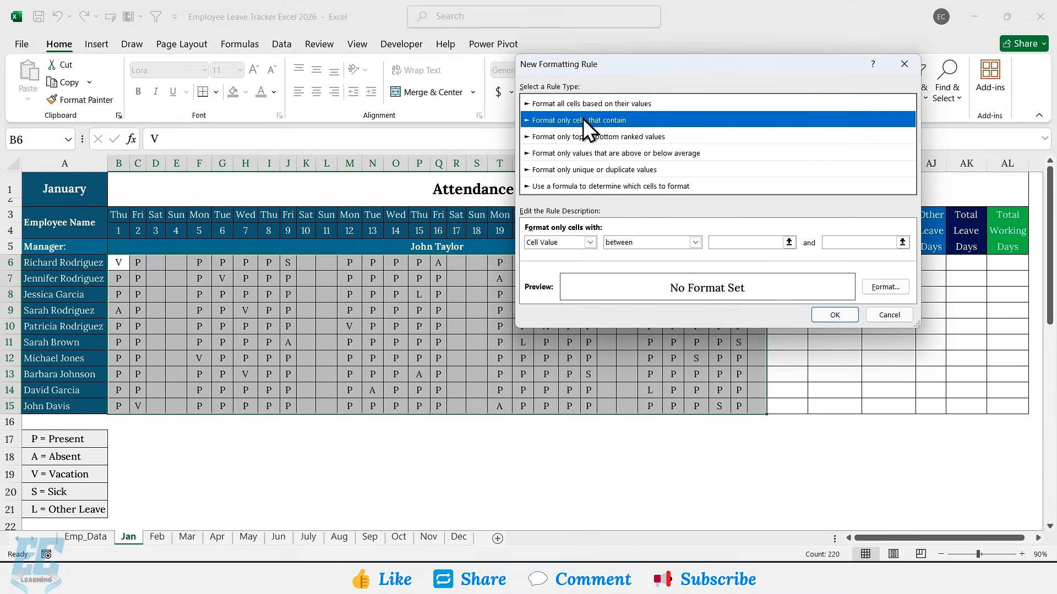
left_click(590, 244)
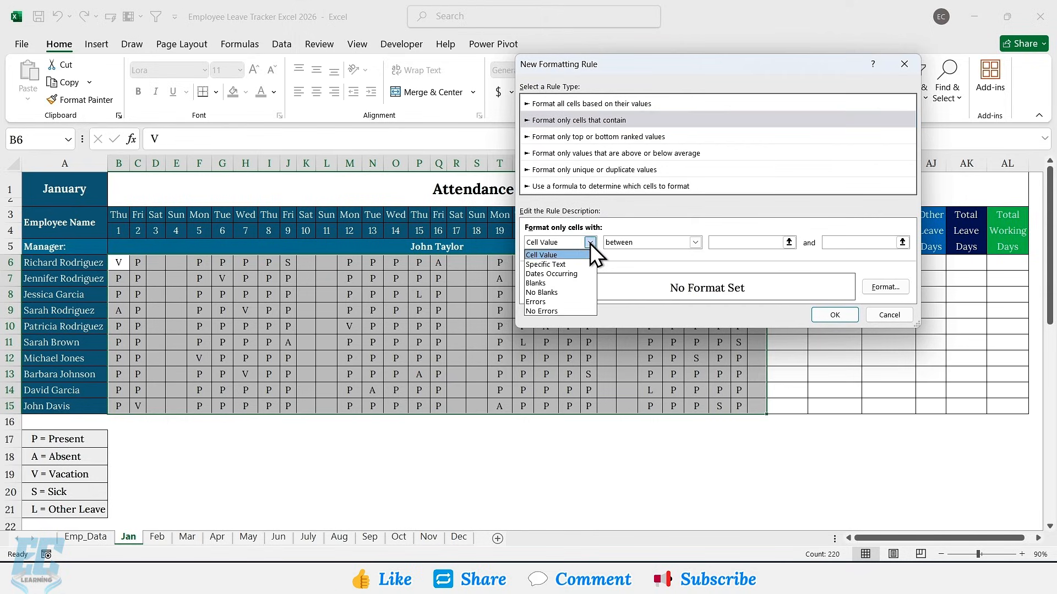
left_click(560, 263)
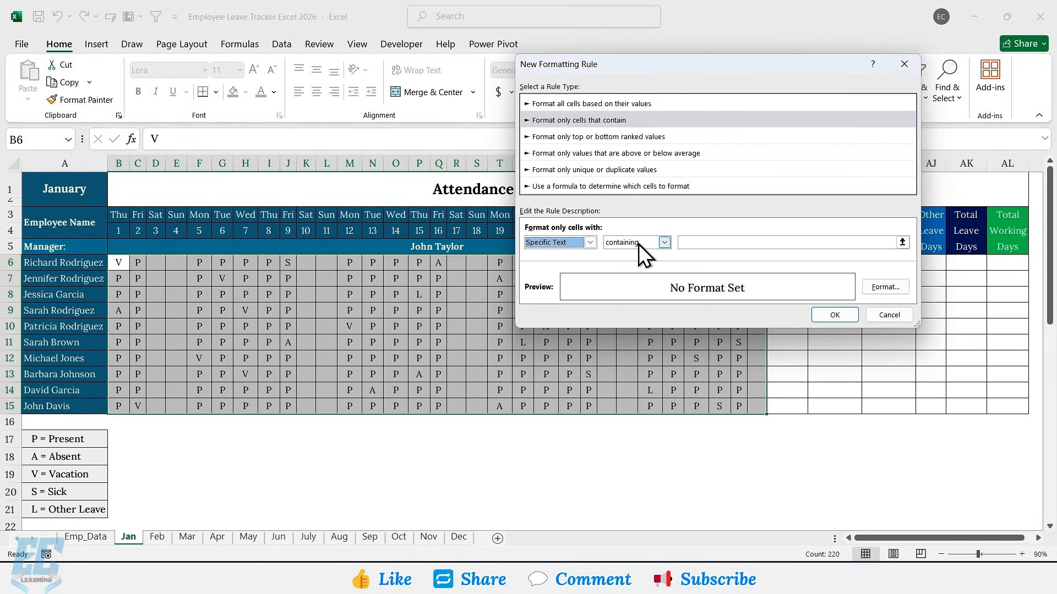
left_click(695, 242)
type("P")
Step: Give the P rule a green fill with white font and apply it
left_click(881, 287)
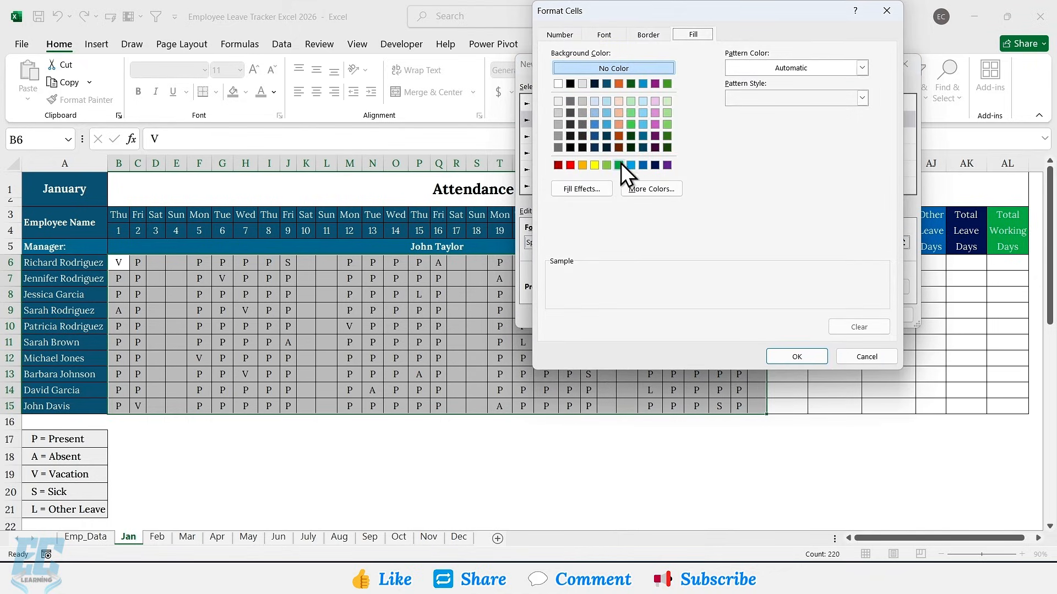
left_click(619, 164)
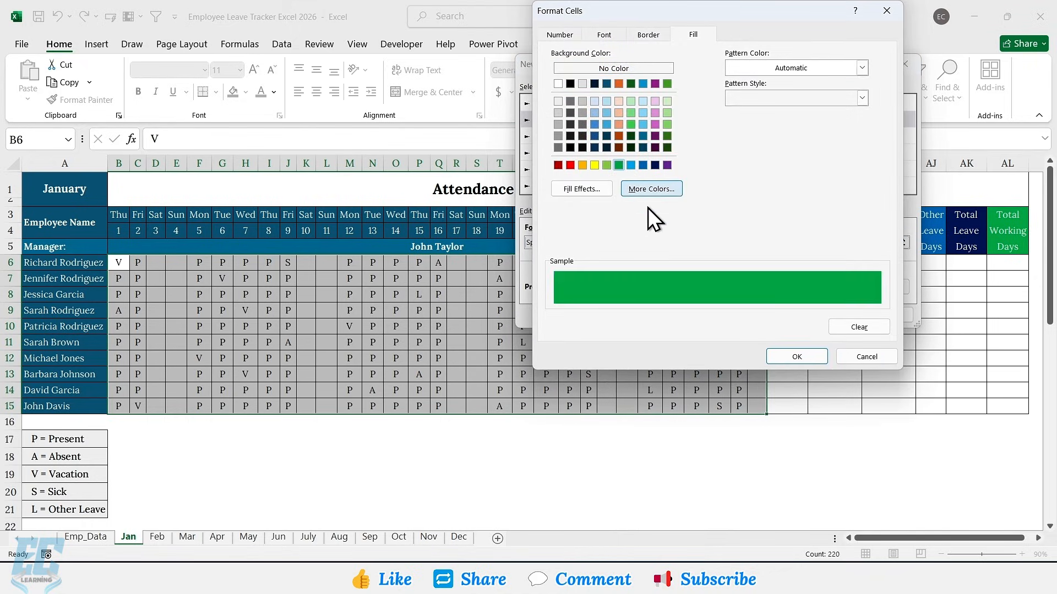
left_click(604, 35)
left_click(787, 154)
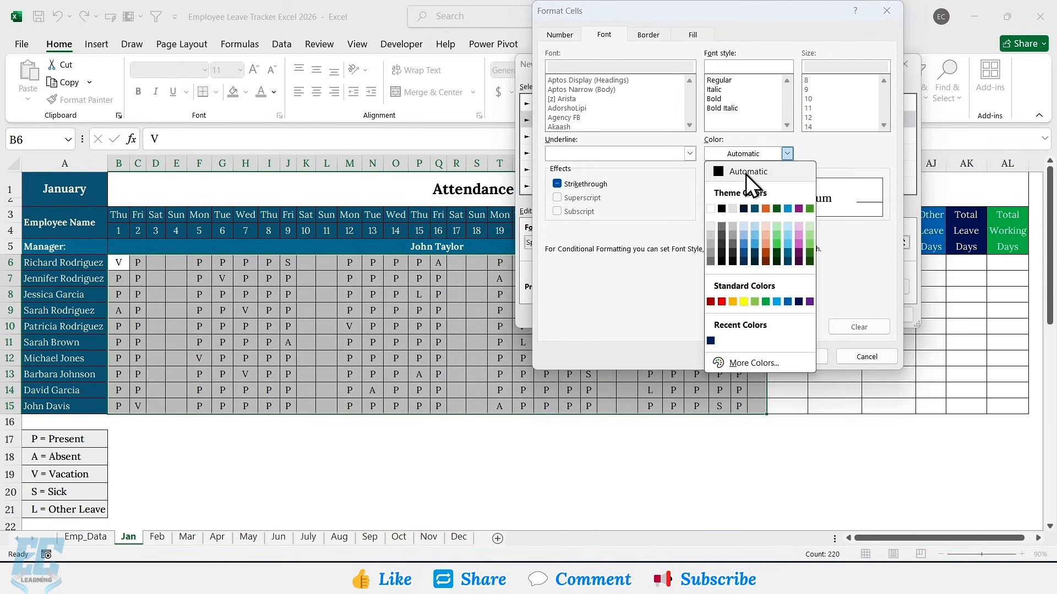
left_click(711, 210)
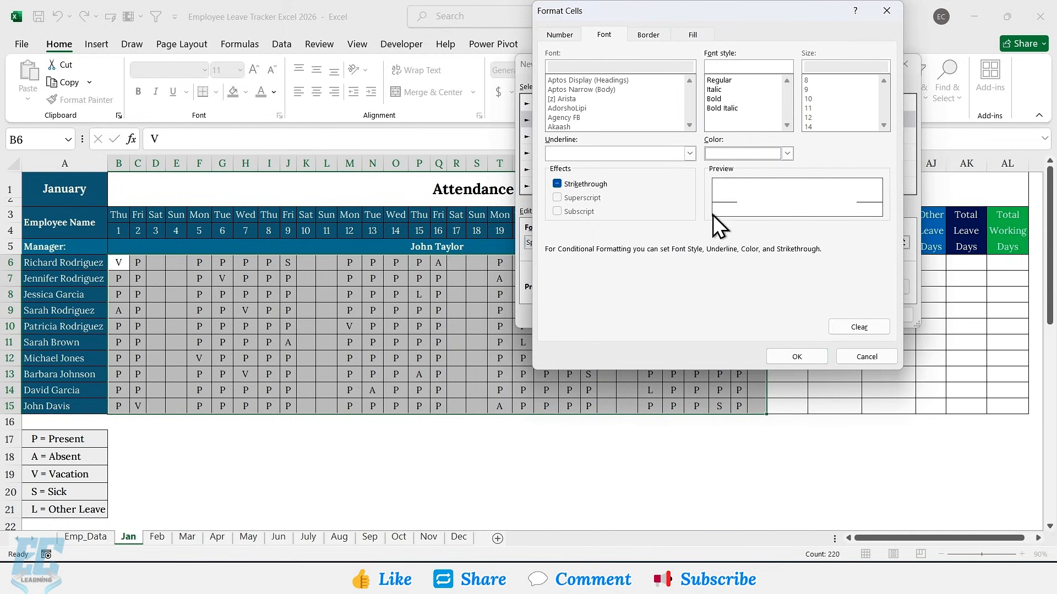
left_click(788, 355)
left_click(833, 315)
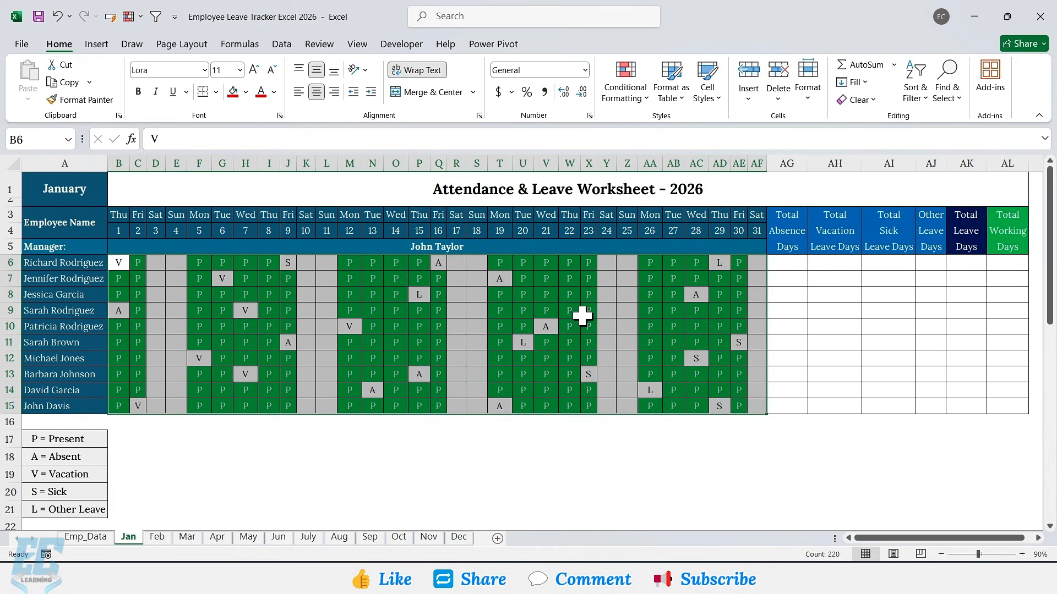
Step: Start another conditional formatting rule on the same attendance range for cells with specific text containing V
left_click(632, 100)
left_click(645, 268)
left_click(592, 107)
left_click(590, 230)
left_click(556, 251)
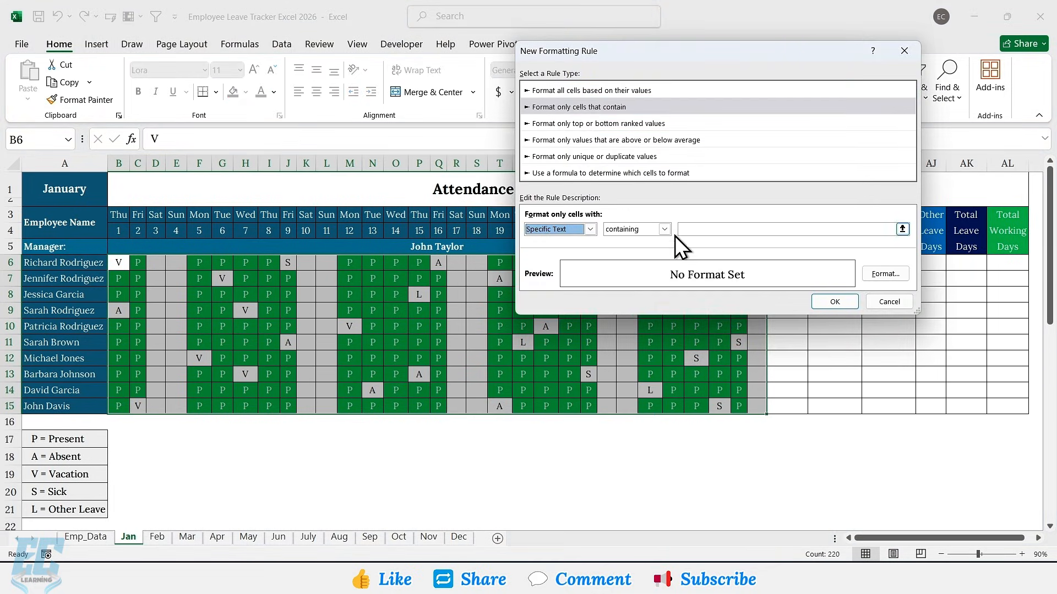
left_click(678, 229)
type("V")
Step: Give the V rule a white font with light blue fill and apply it
left_click(871, 273)
left_click(737, 153)
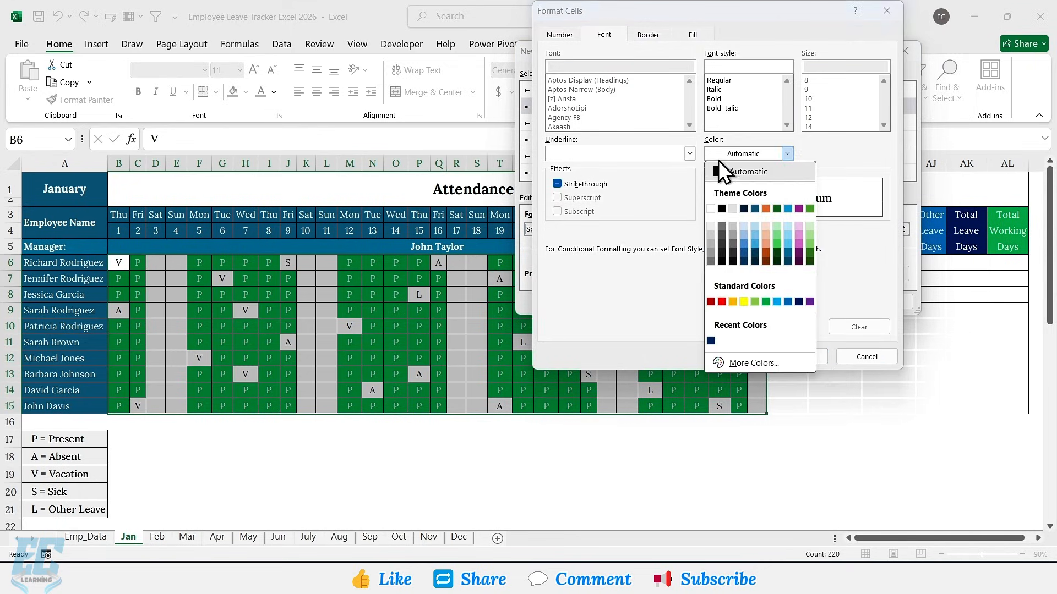
left_click(712, 214)
left_click(693, 34)
left_click(631, 165)
left_click(796, 357)
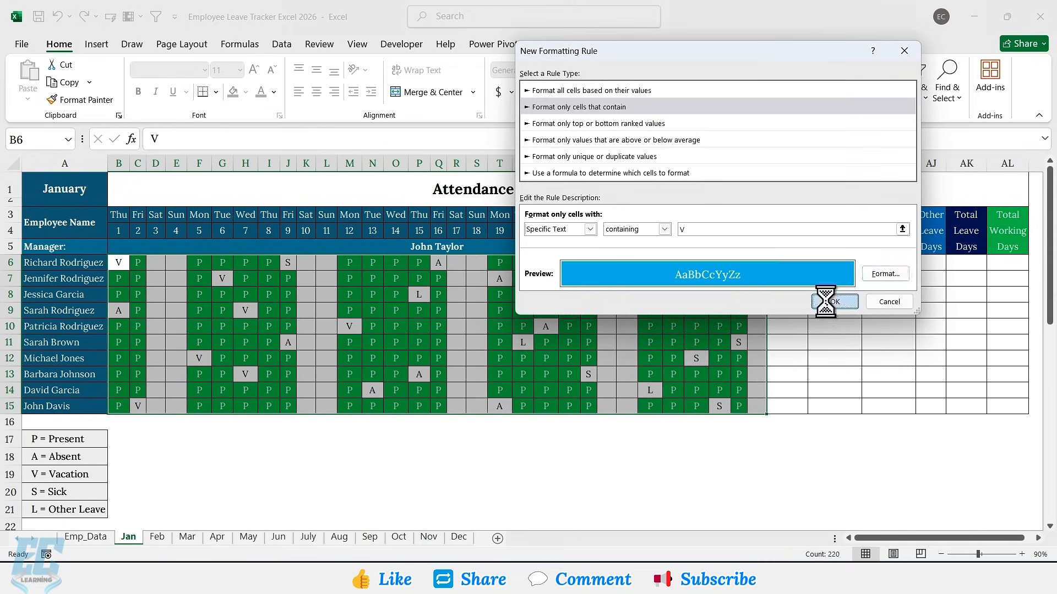
left_click(826, 302)
Step: Start a further conditional formatting rule on the attendance range for cells with specific text containing A
left_click(626, 88)
left_click(645, 263)
left_click(591, 94)
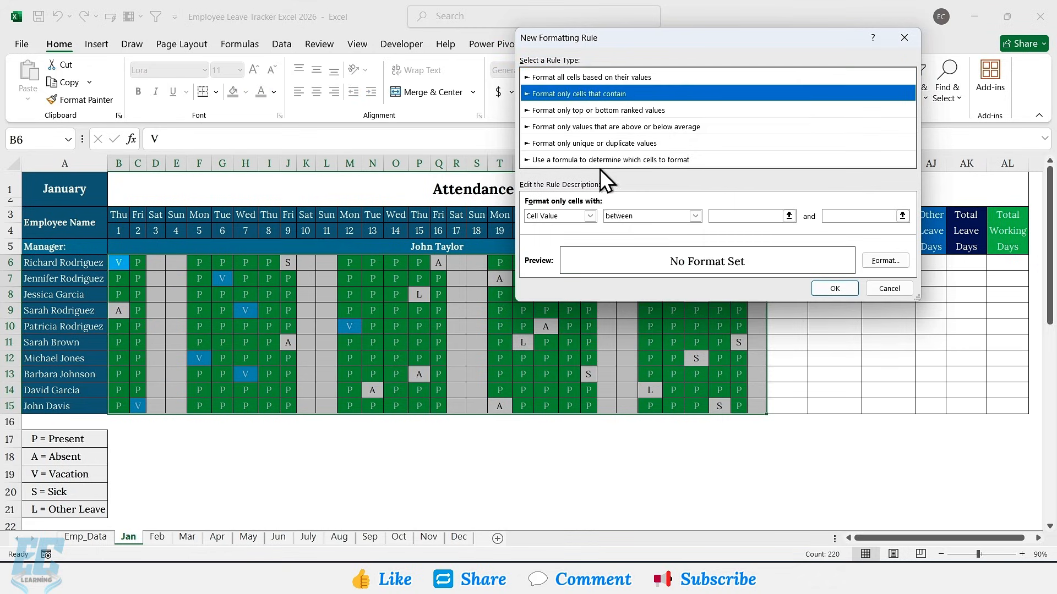
left_click(590, 216)
left_click(567, 241)
left_click(682, 216)
type("V")
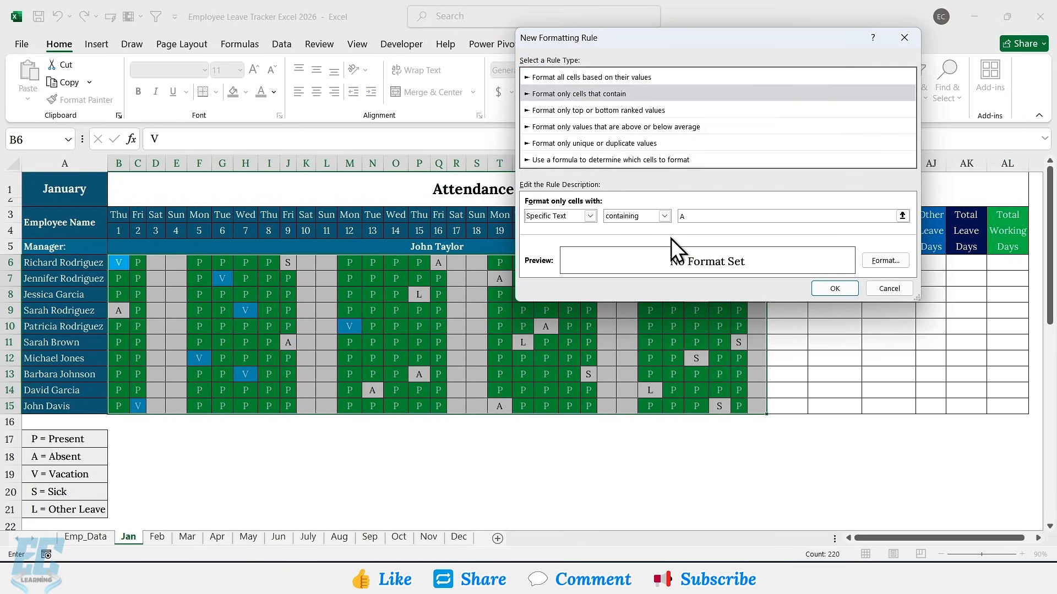
Step: Give the A rule a light blue fill with white font and apply it
left_click(872, 260)
left_click(631, 165)
left_click(612, 39)
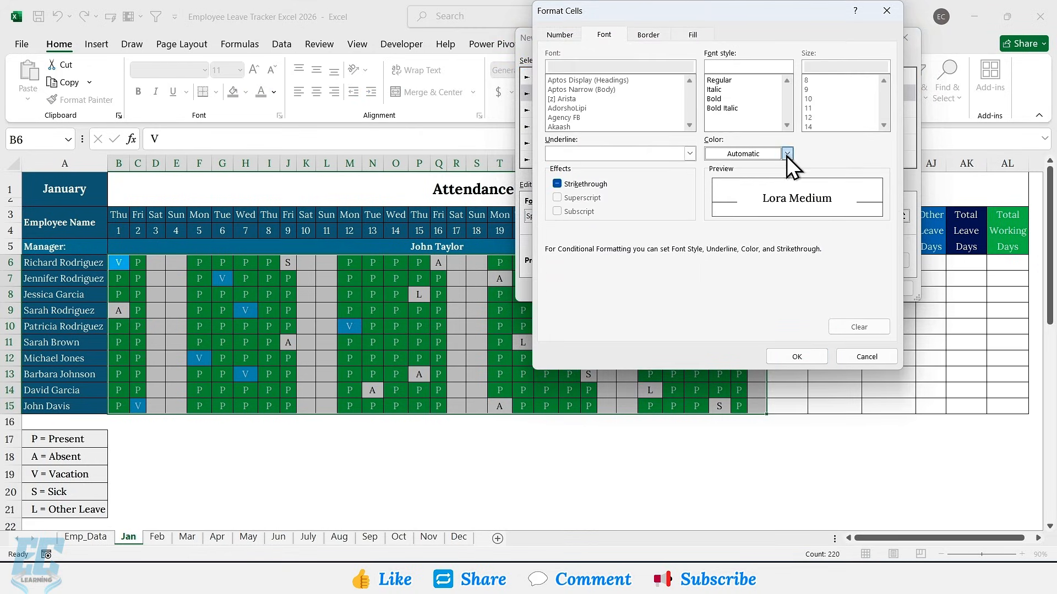
left_click(788, 150)
left_click(713, 182)
left_click(777, 350)
left_click(820, 288)
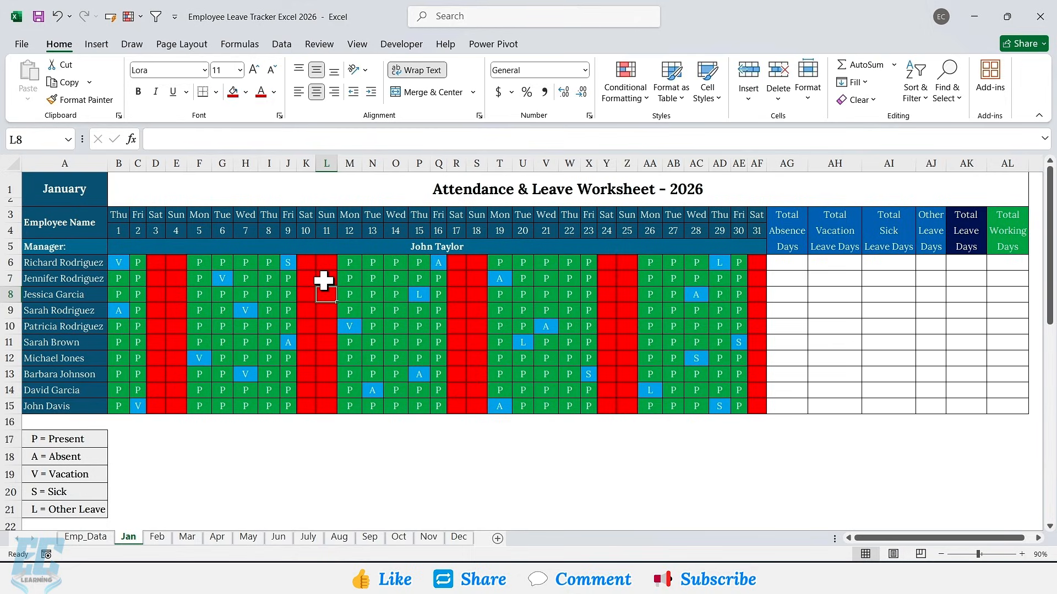
Step: Enter =COUNTIF(B6:AF6, "A") in AG6 for Total Absence Days and fill the formula down to AG15
left_click(778, 230)
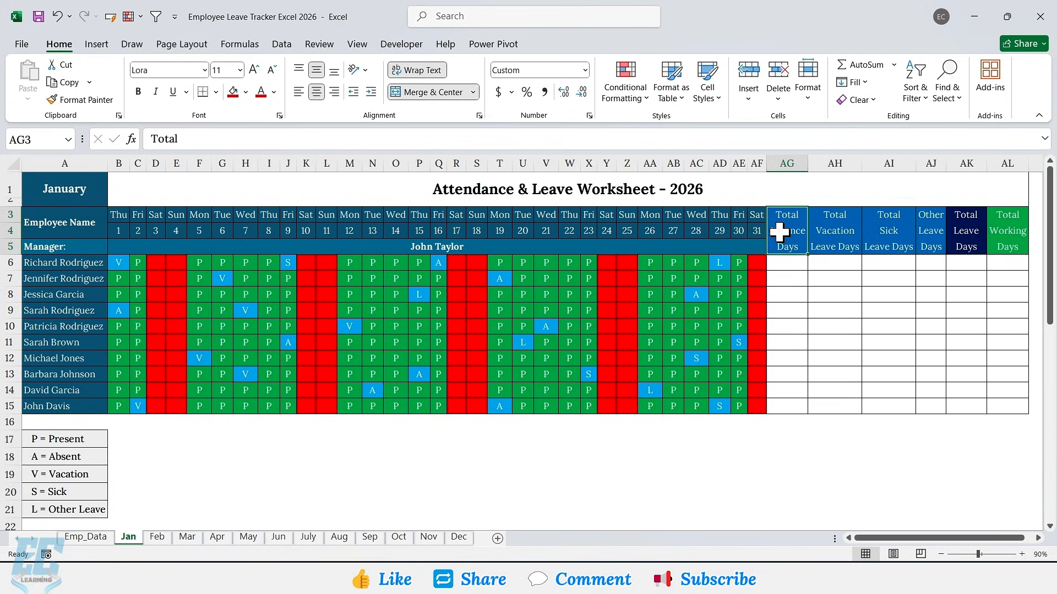
left_click(784, 263)
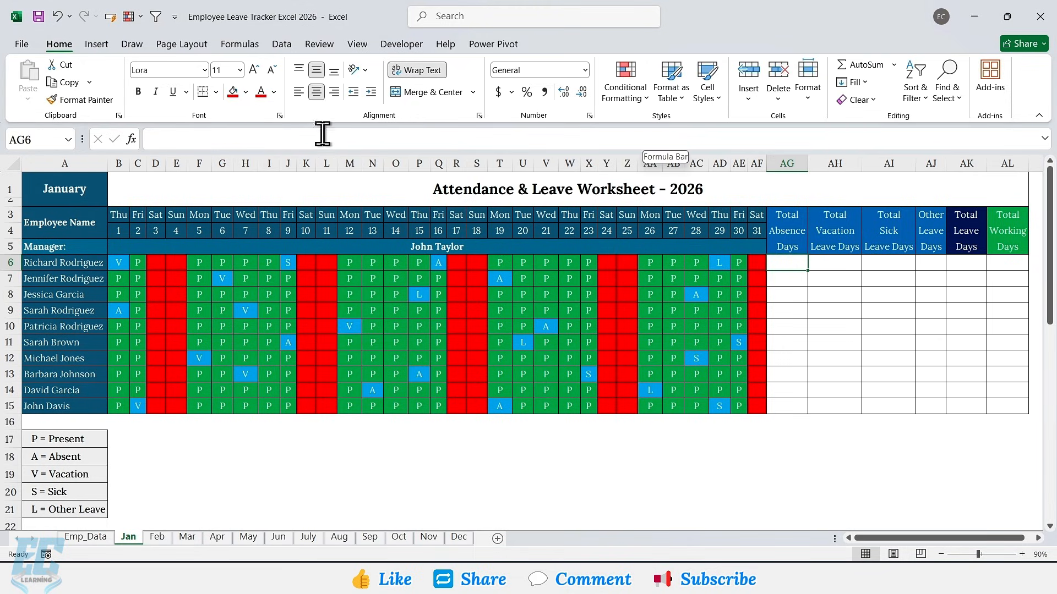
type("=CO")
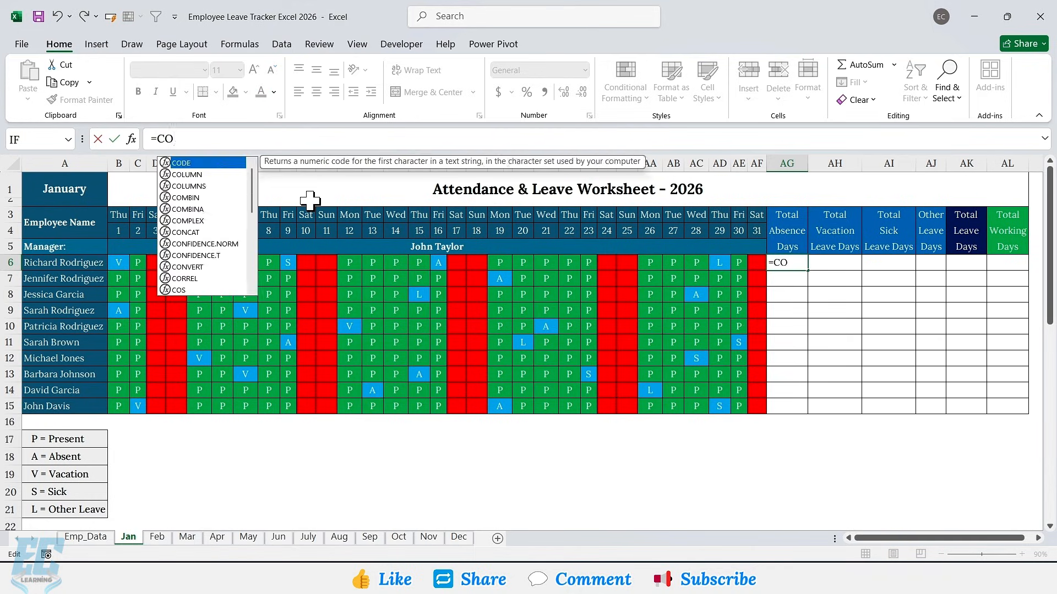
type("UNTIF(")
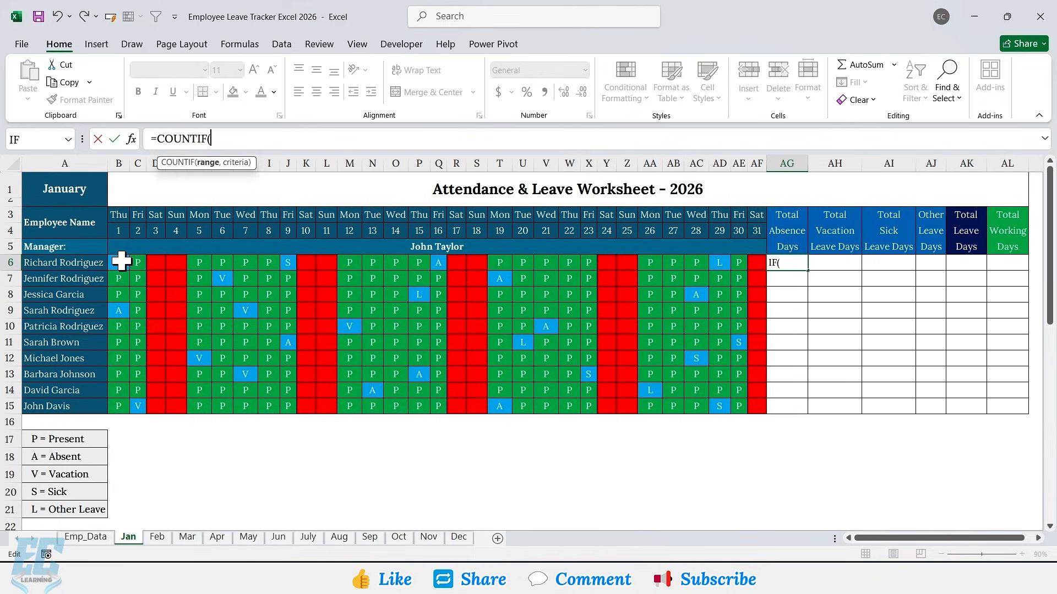
left_click_drag(118, 262, 758, 263)
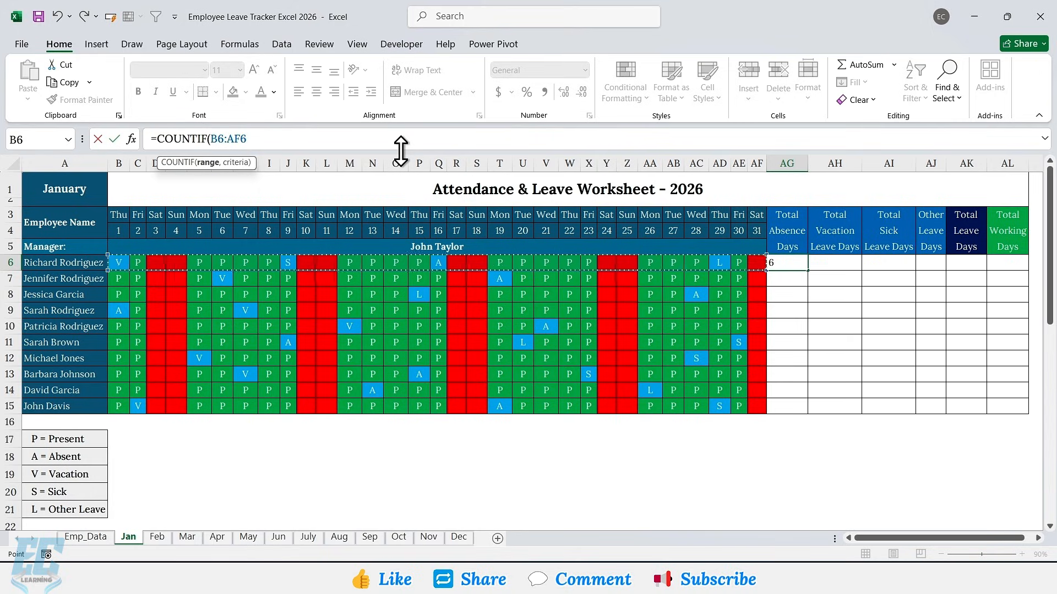
type(", \"A\"")
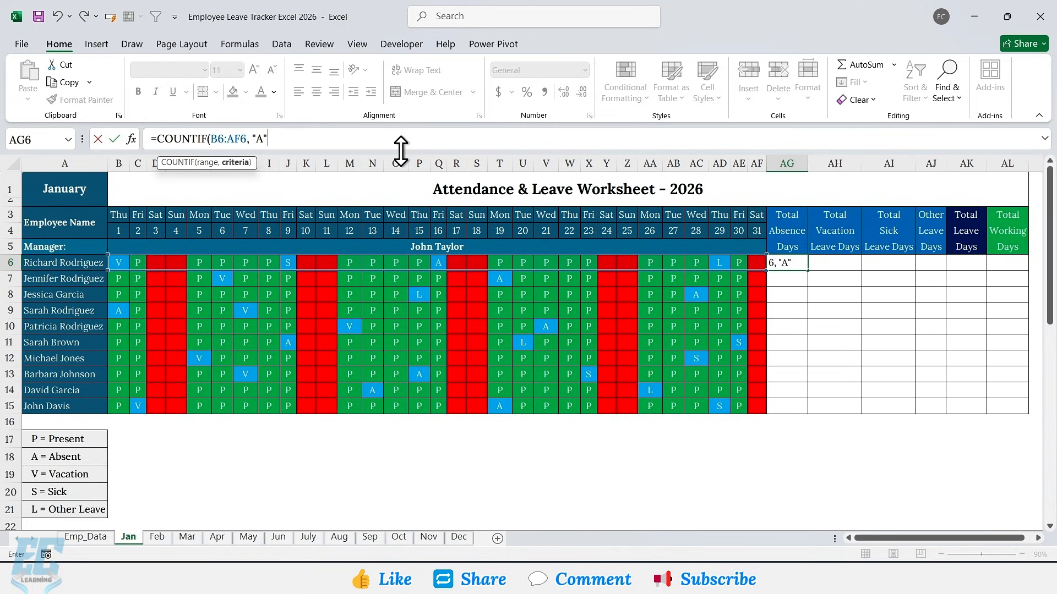
type(")")
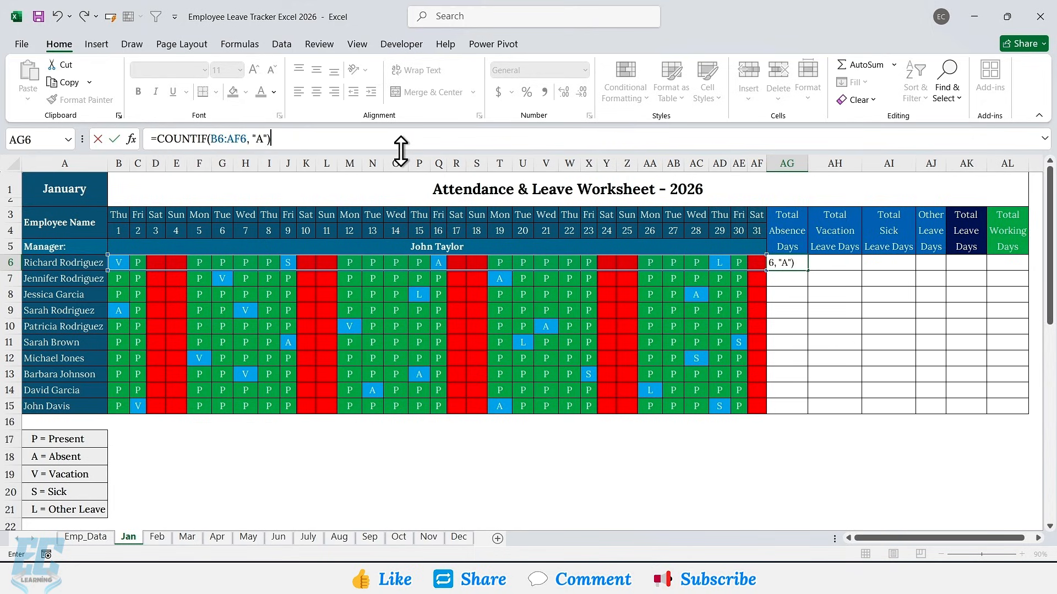
left_click_drag(302, 139, 142, 139)
left_click(290, 141)
key("Return")
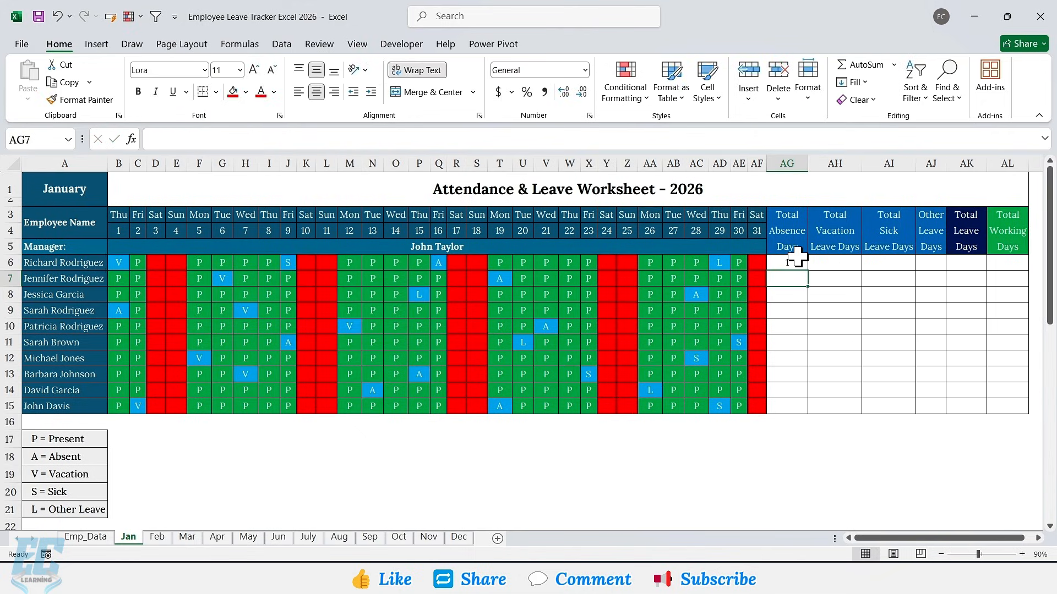
left_click(797, 262)
left_click_drag(808, 271, 792, 406)
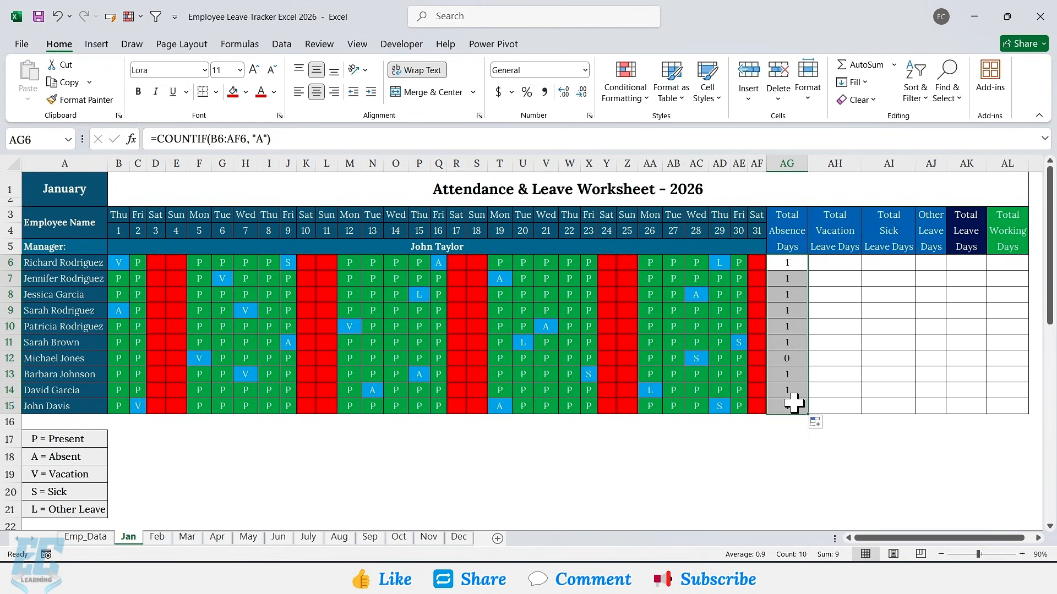
Step: Enter =COUNTIF(B6:AF6, "V") in AH6 for Total Vacation Leave Days and fill the formula down to AH15
left_click(820, 232)
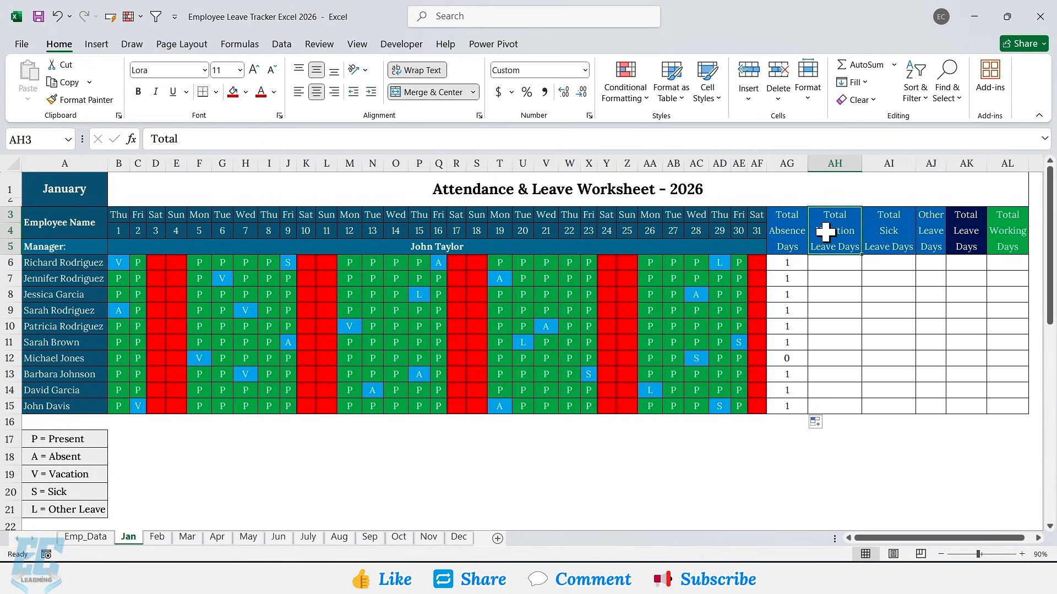
left_click(830, 266)
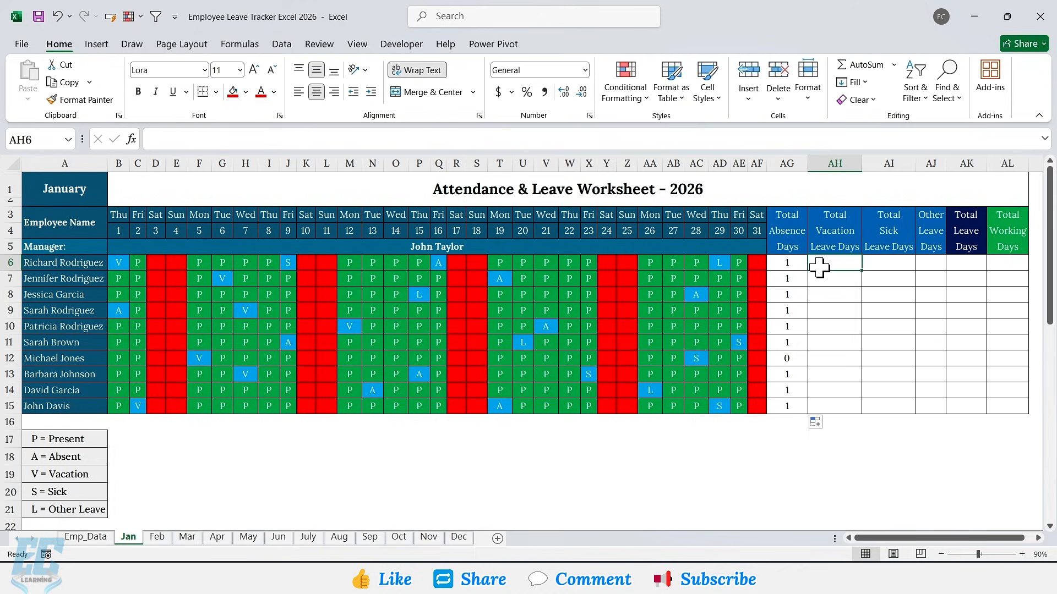
left_click(381, 139)
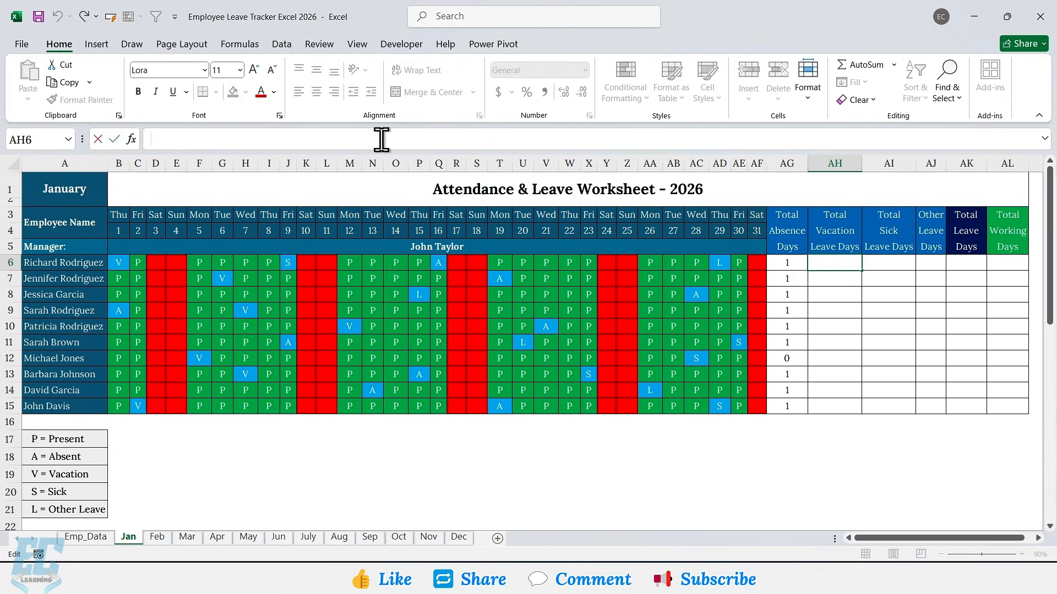
type("=")
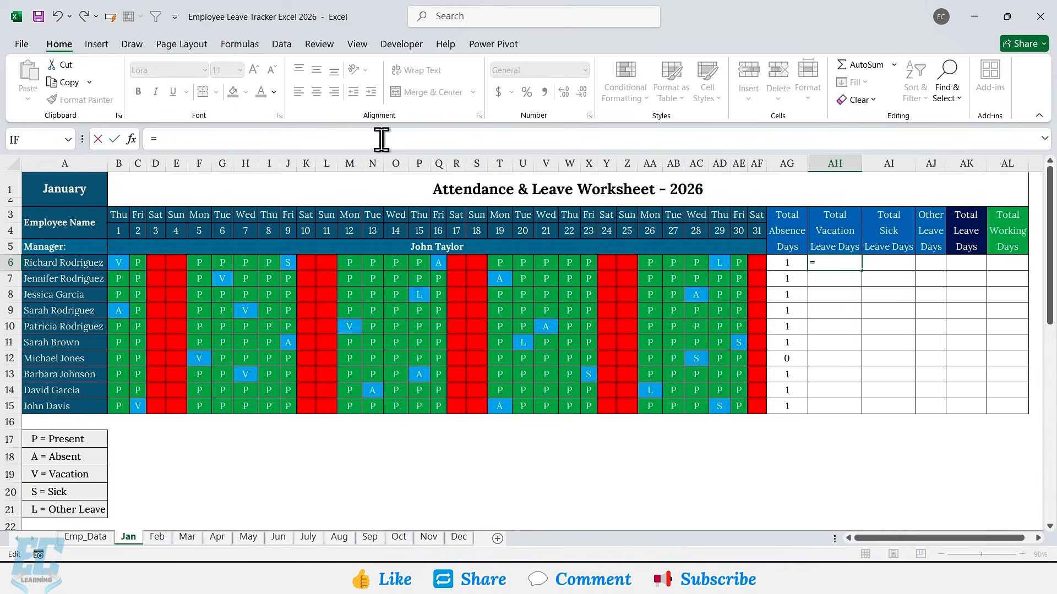
type("COUNTIF(")
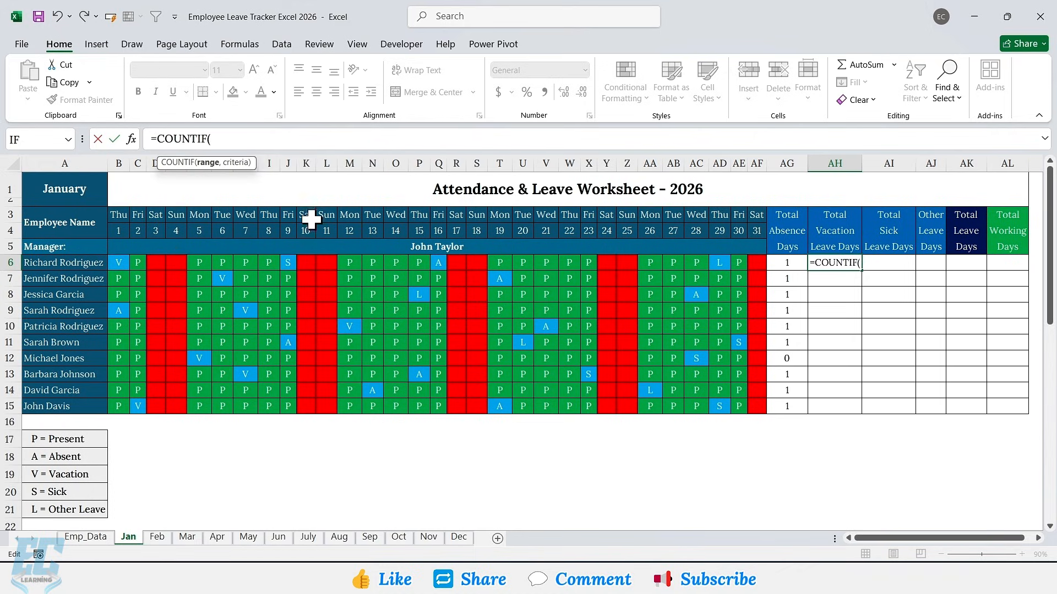
left_click_drag(118, 266, 755, 268)
type(",")
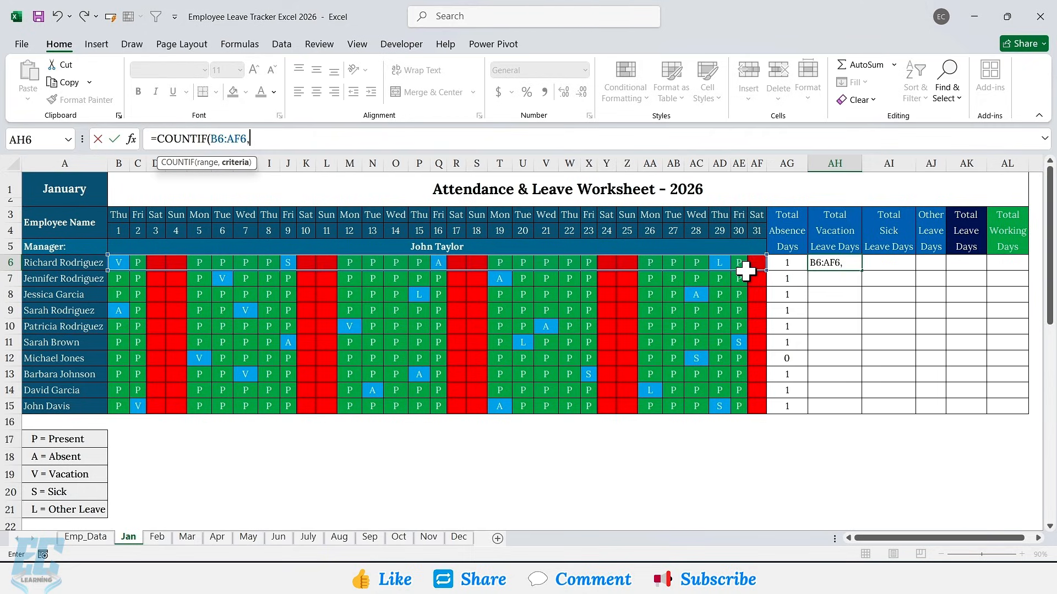
type(" \"V\"")
type(")")
key("Return")
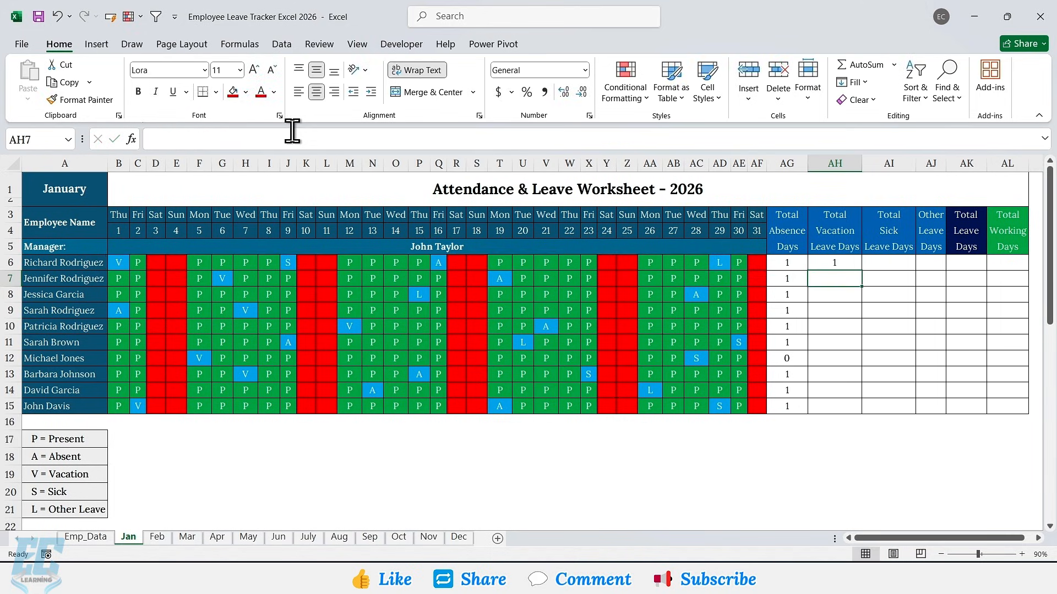
left_click(842, 263)
double_click(863, 270)
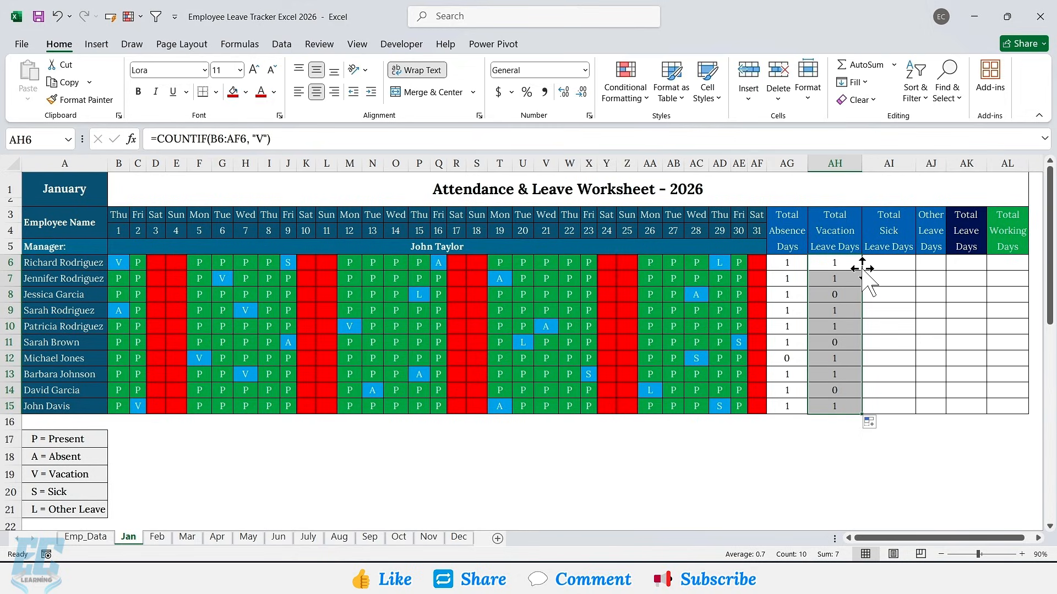
Step: Enter =COUNTIF(B6:AF6, "S") in AI6 for Total Sick Leave Days and fill the formula down to AI15
left_click(887, 238)
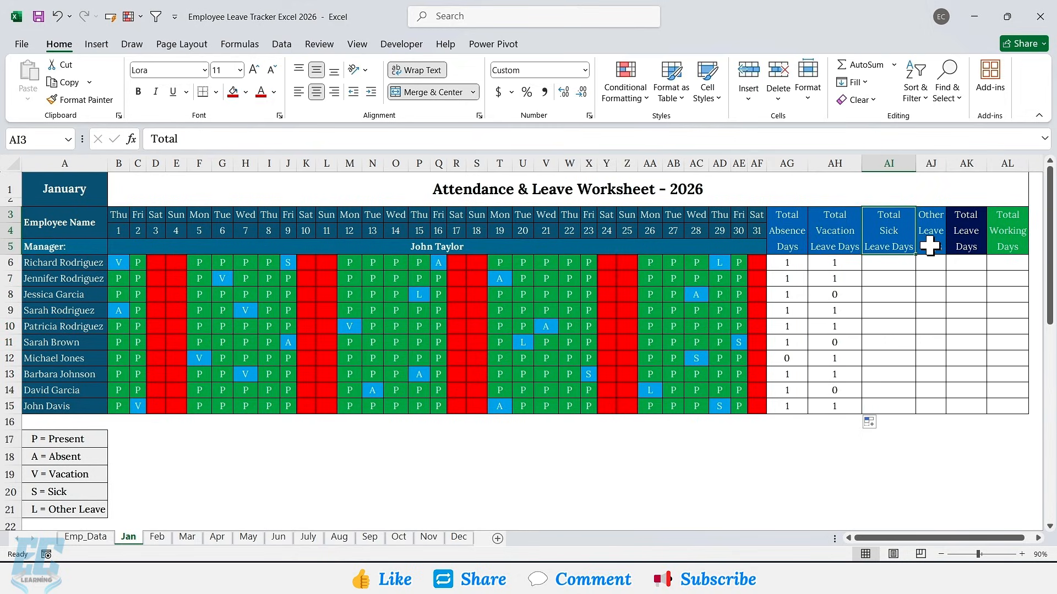
left_click(929, 246)
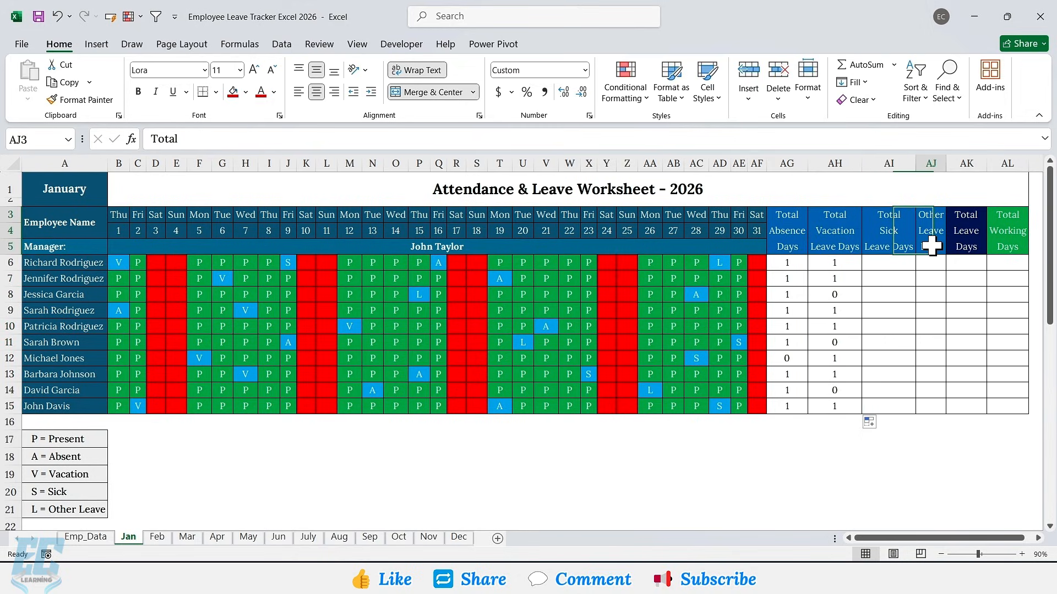
left_click(1001, 239)
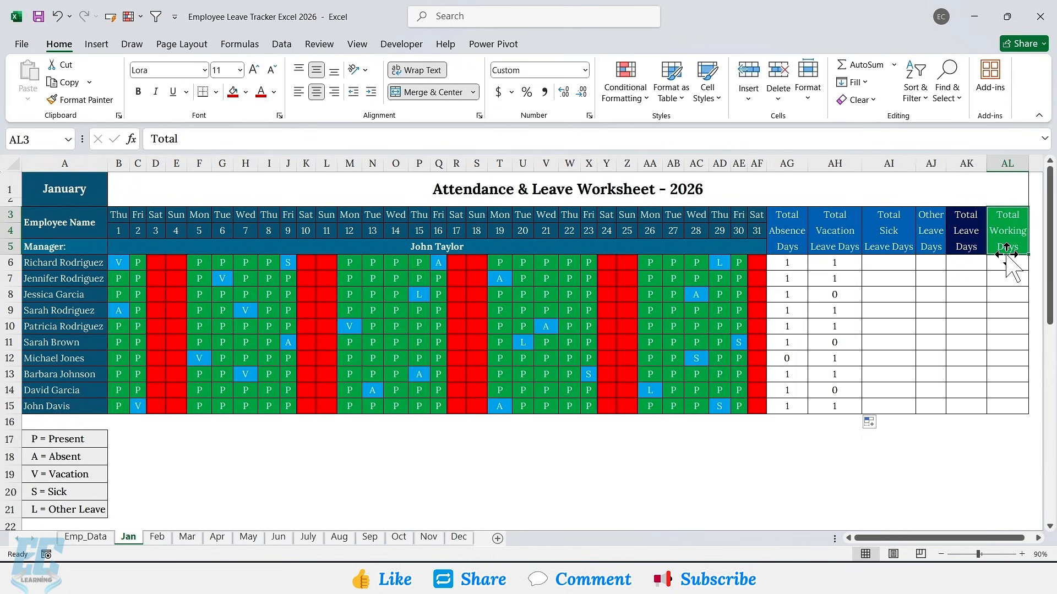
left_click(888, 262)
type("=COUNTIF(")
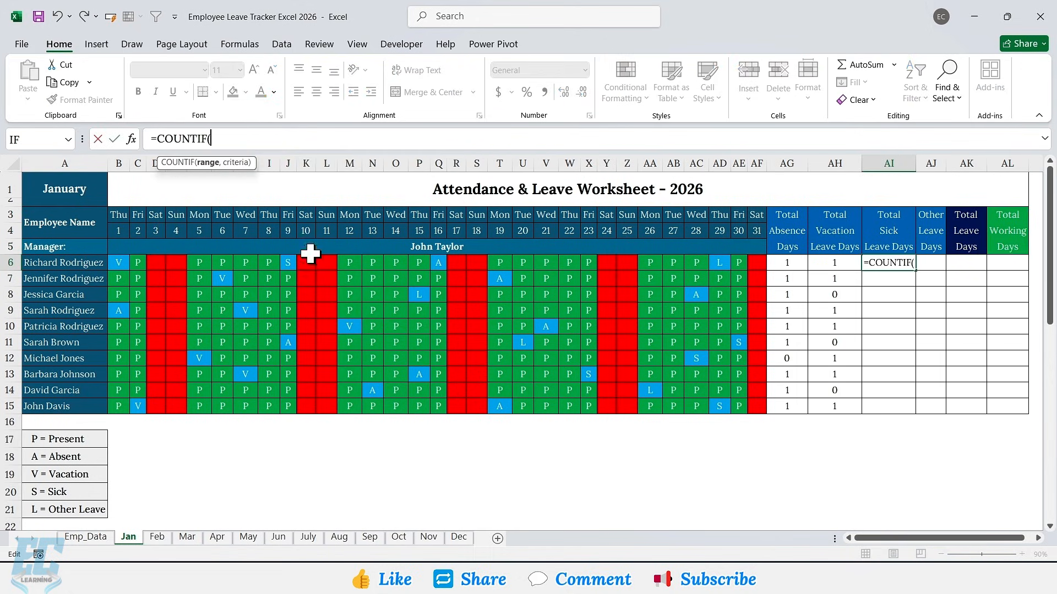
left_click_drag(119, 262, 750, 266)
type(", \"")
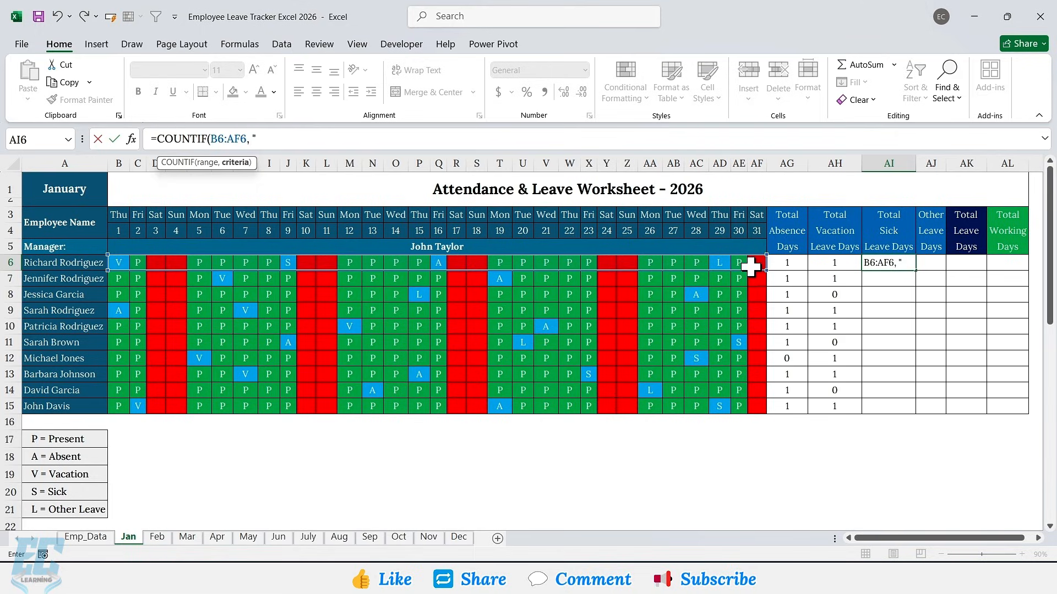
type("S\"")
key("Return")
left_click(911, 267)
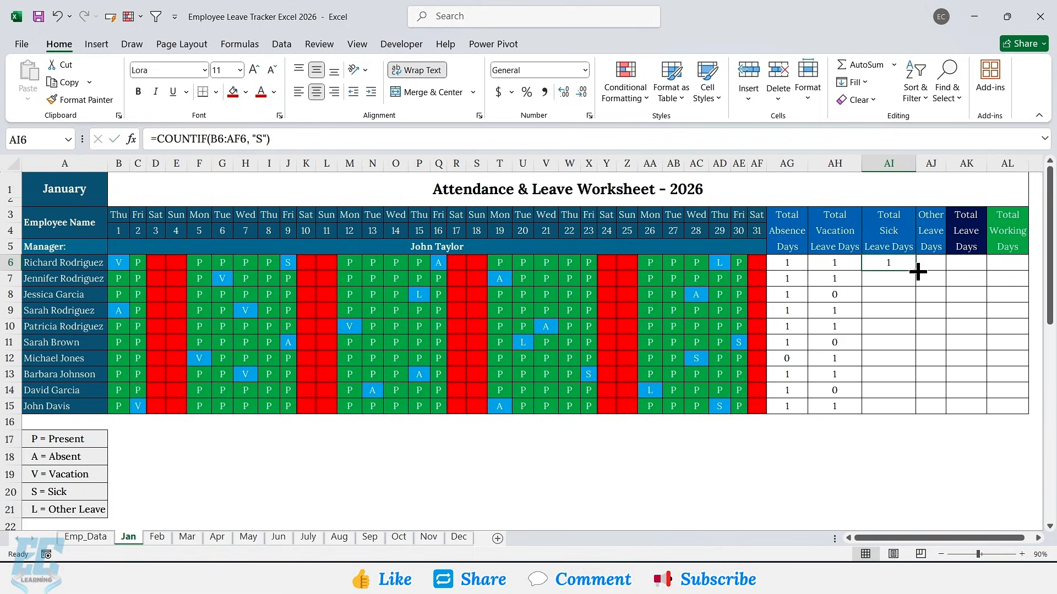
double_click(917, 271)
Step: Enter =COUNTIF(B6:AF6, "L") in AJ6 for Other Leave Days and fill the formula down to AJ15
left_click(927, 263)
type("=COUNT")
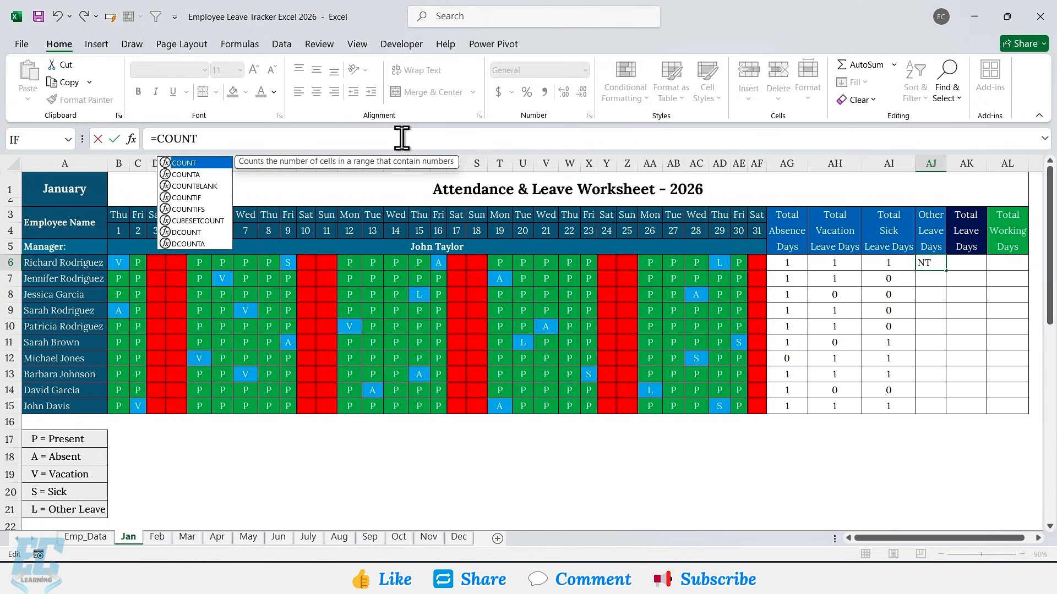
type("IF(")
left_click_drag(116, 263, 755, 266)
type(",")
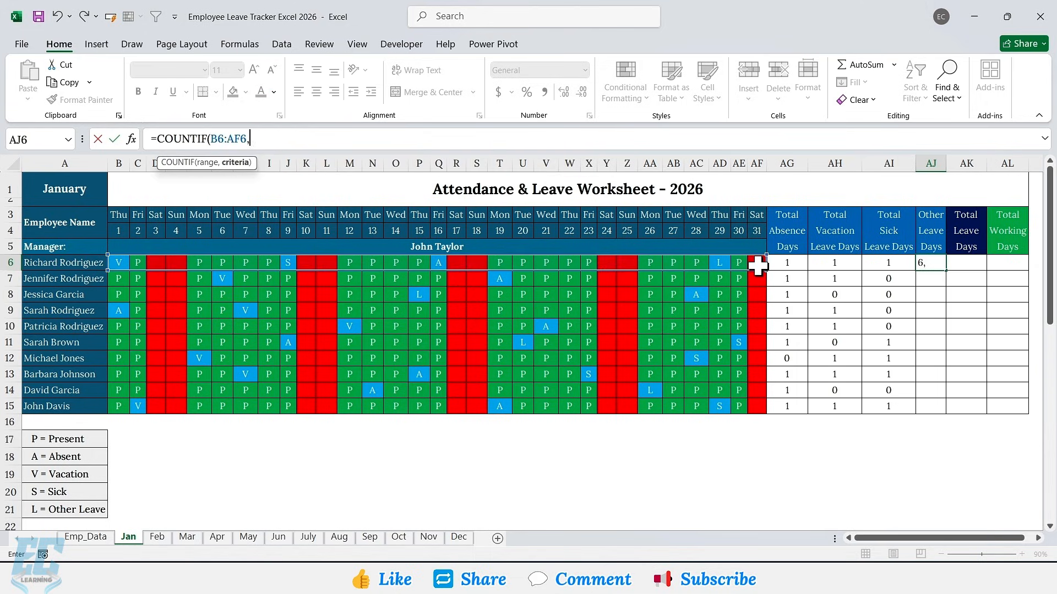
type(" \"L\"")
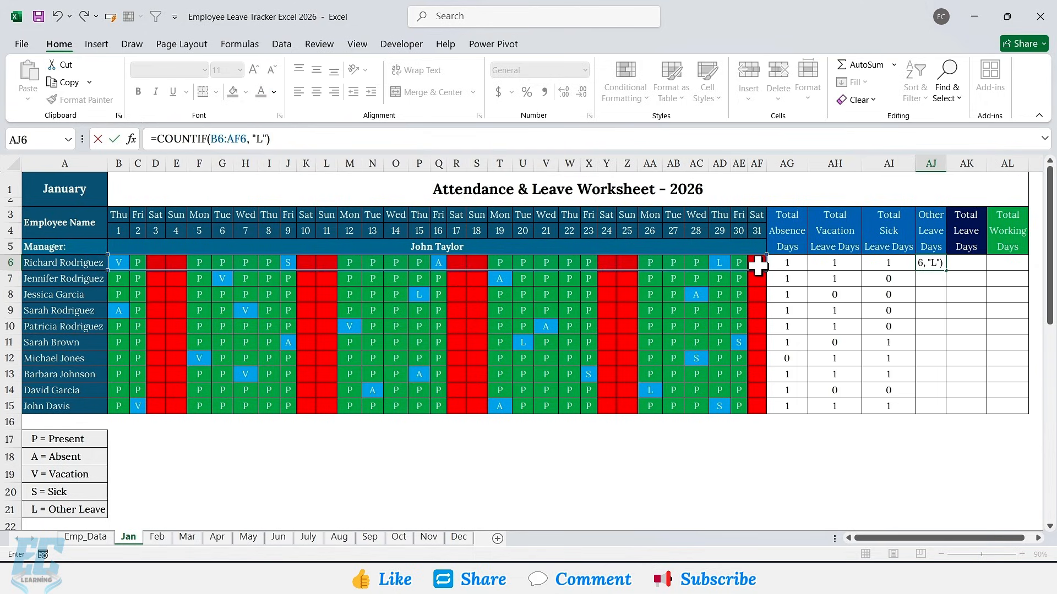
key("Return")
left_click(942, 267)
double_click(947, 271)
Step: Enter =COUNTIF(B6:AF6, "P") in AL6 for Total Working Days and fill the formula down to AL15
left_click(1007, 263)
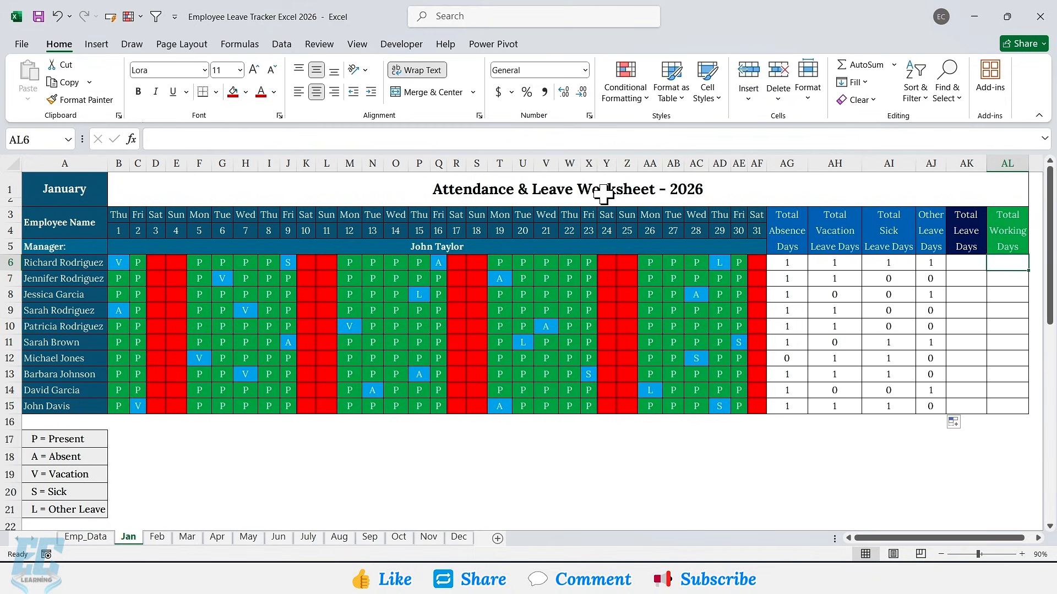
type("=COUNTIF(")
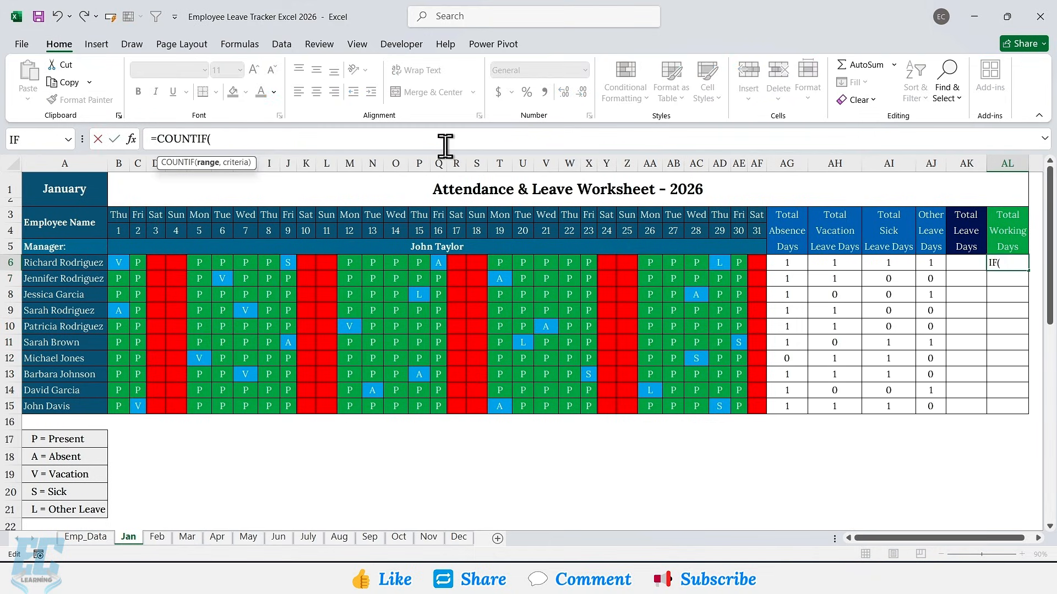
left_click_drag(118, 262, 746, 262)
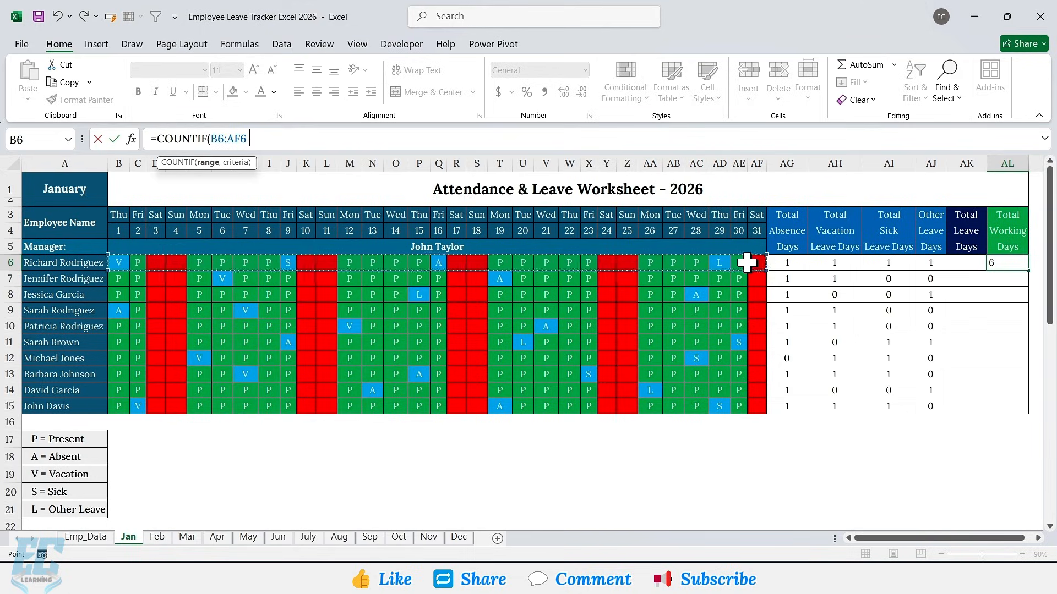
type(", \"P\")")
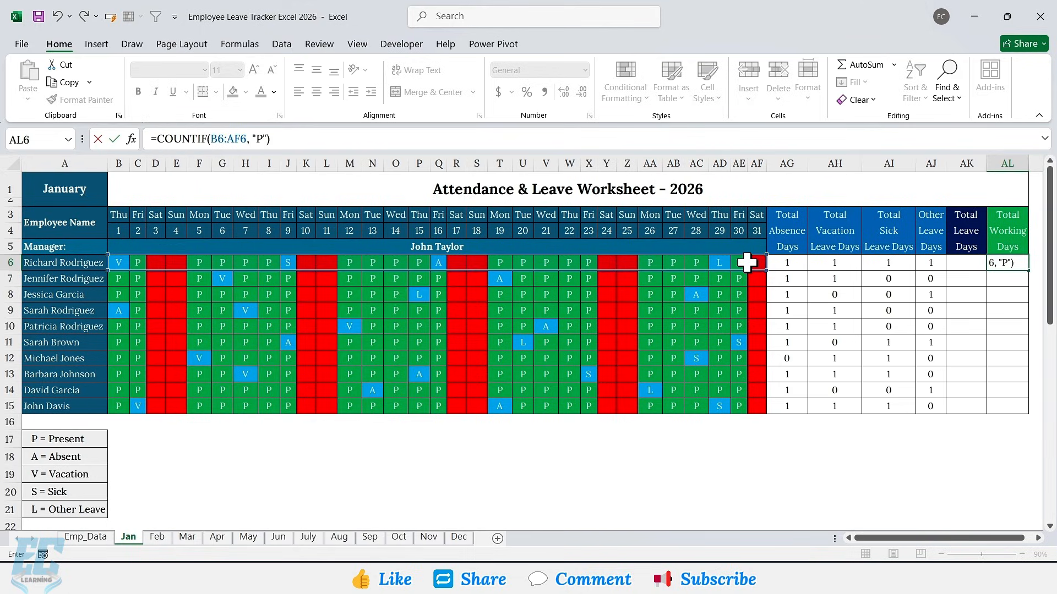
key("Return")
left_click(1007, 263)
double_click(1027, 270)
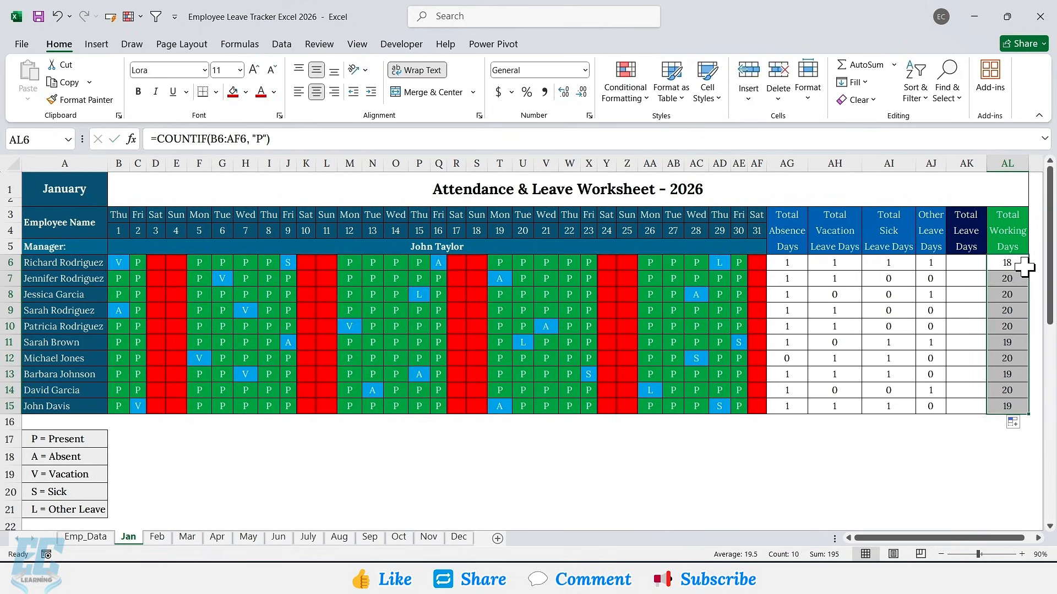
left_click(1021, 266)
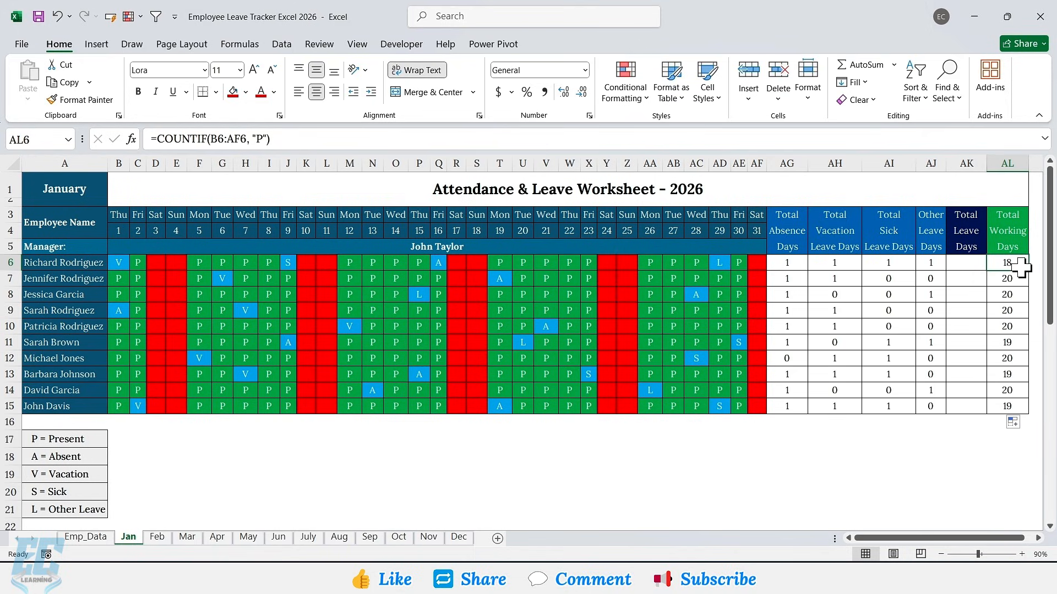
Step: Enter =AG6+AH6+AI6+AJ6 in AK6 to add up the first employee's Total Leave Days
left_click(967, 242)
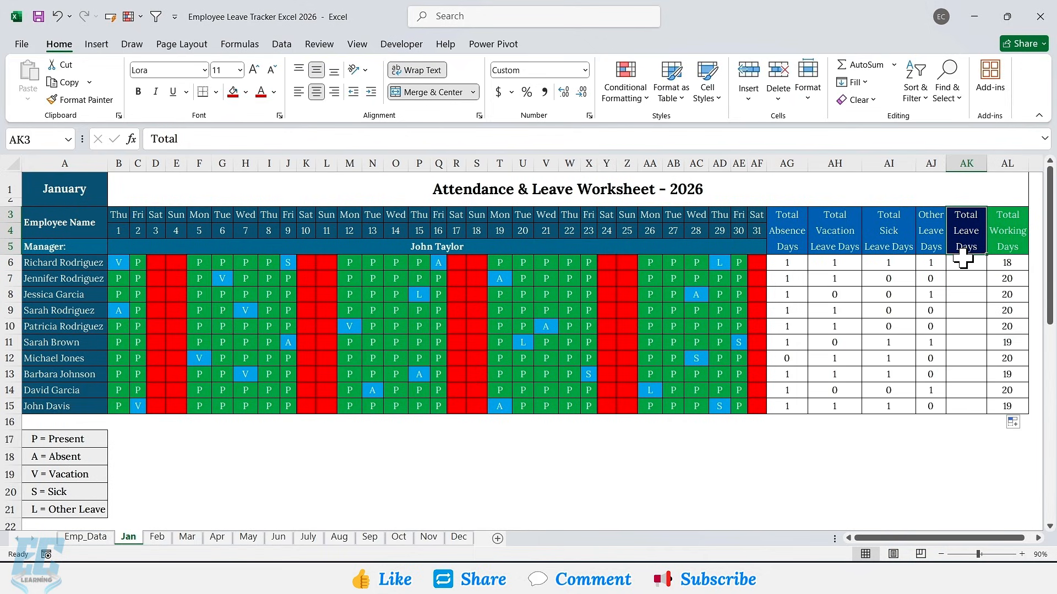
left_click(963, 263)
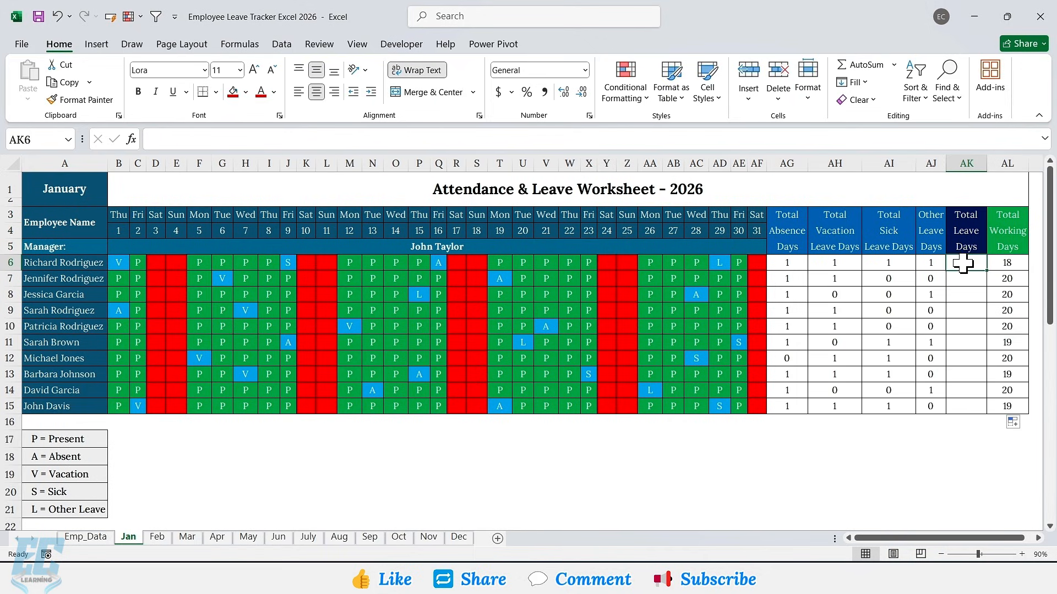
left_click(442, 142)
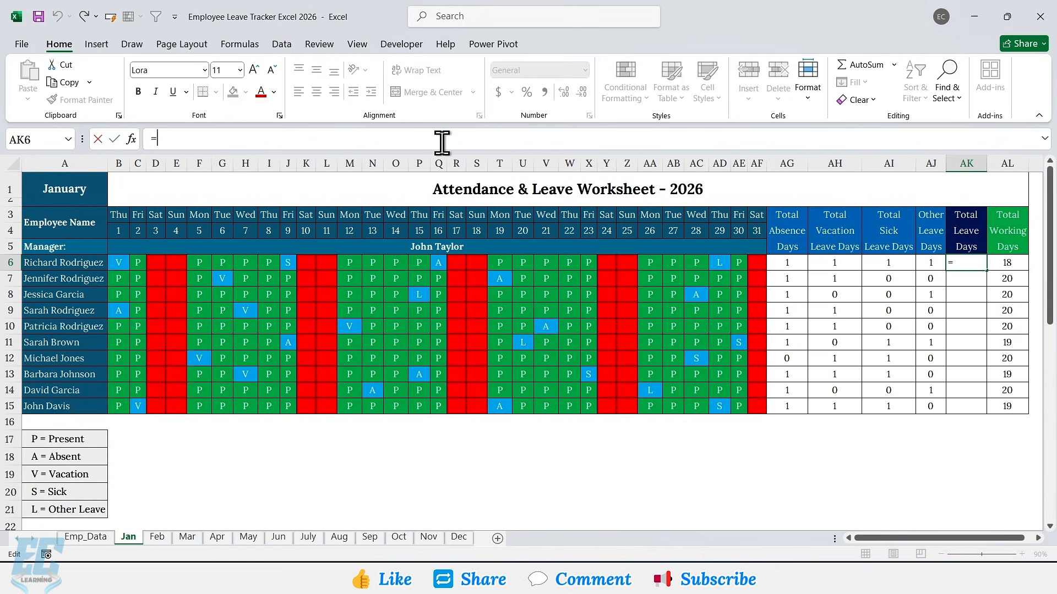
left_click(788, 263)
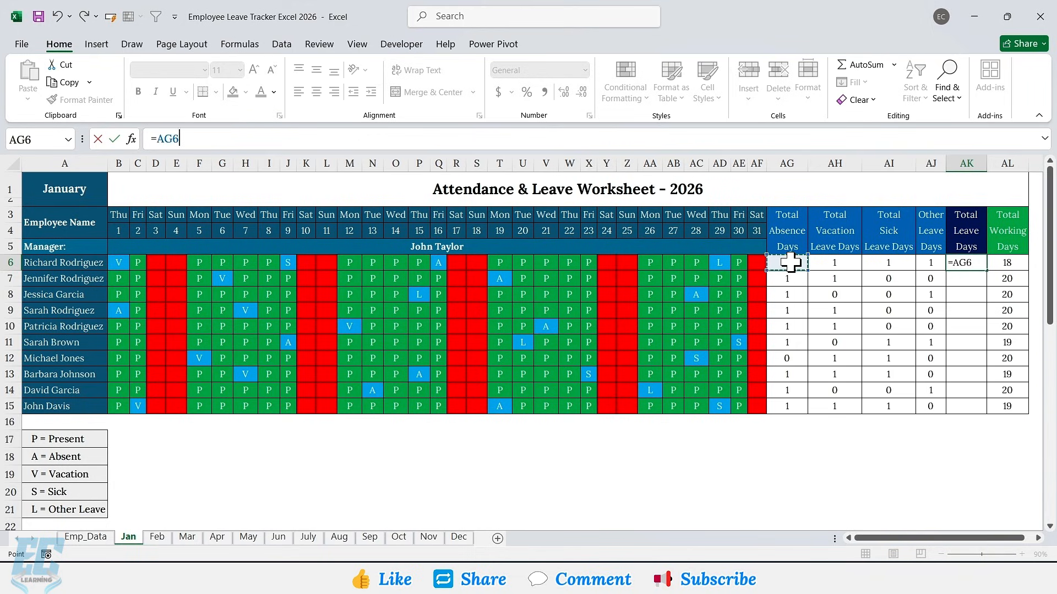
type("+")
left_click(826, 263)
type("+")
left_click(903, 263)
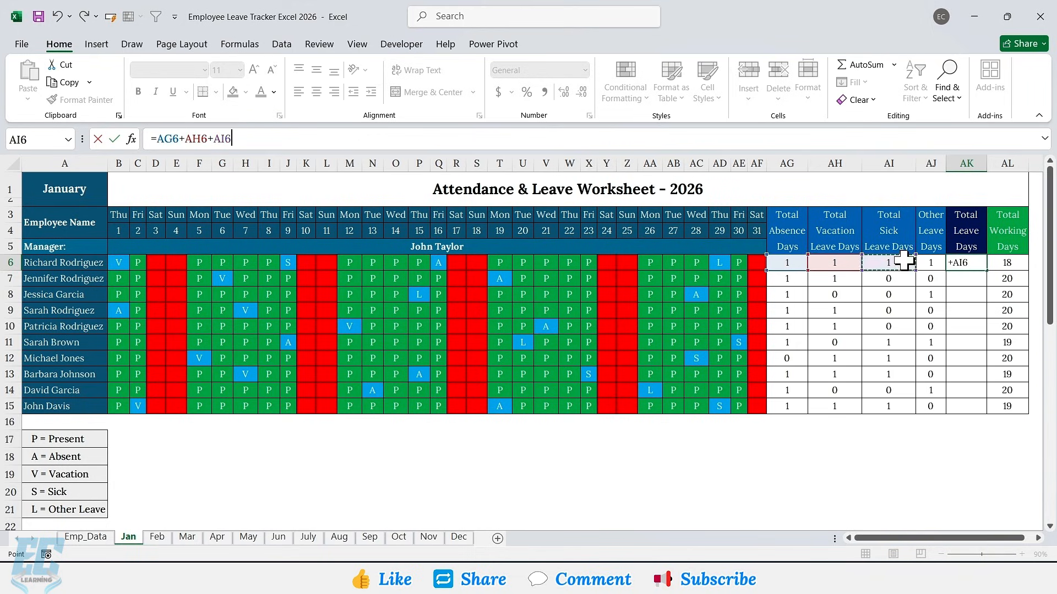
type("+")
left_click(928, 262)
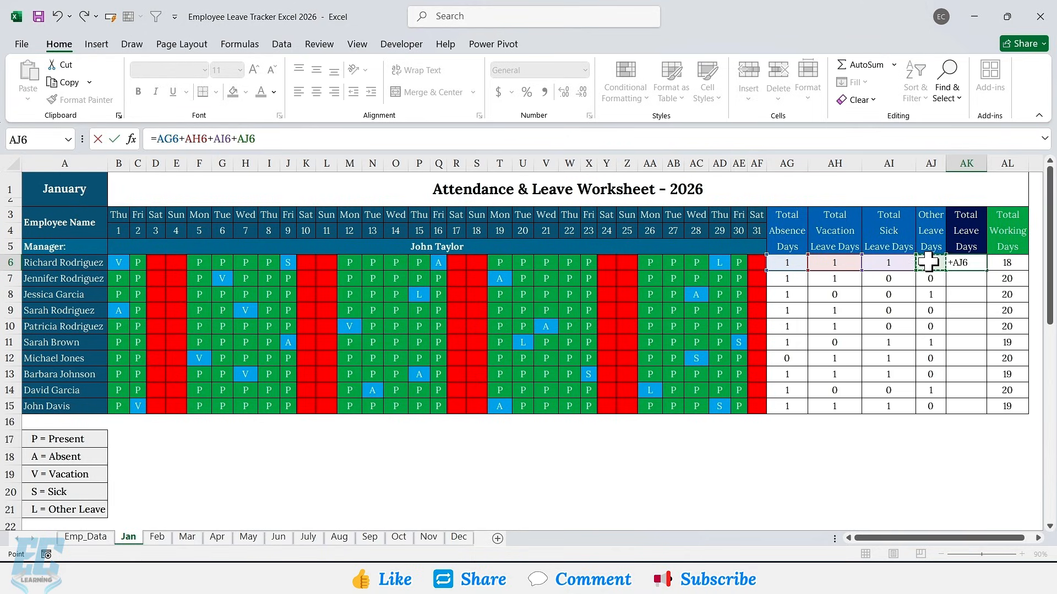
key("Return")
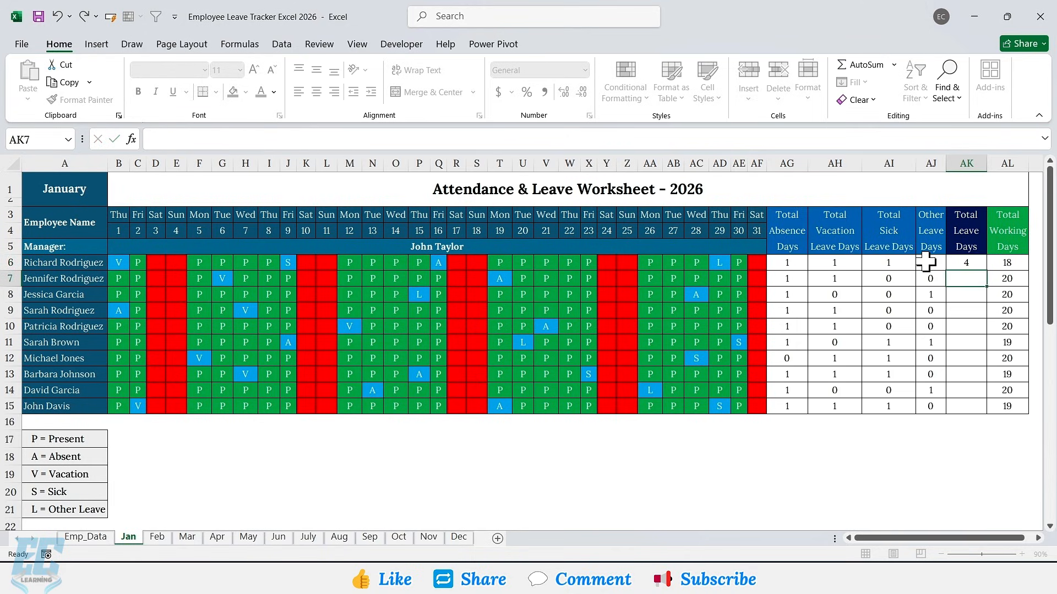
Step: Fill the Total Leave Days formula from AK6 down to AK15
left_click(960, 265)
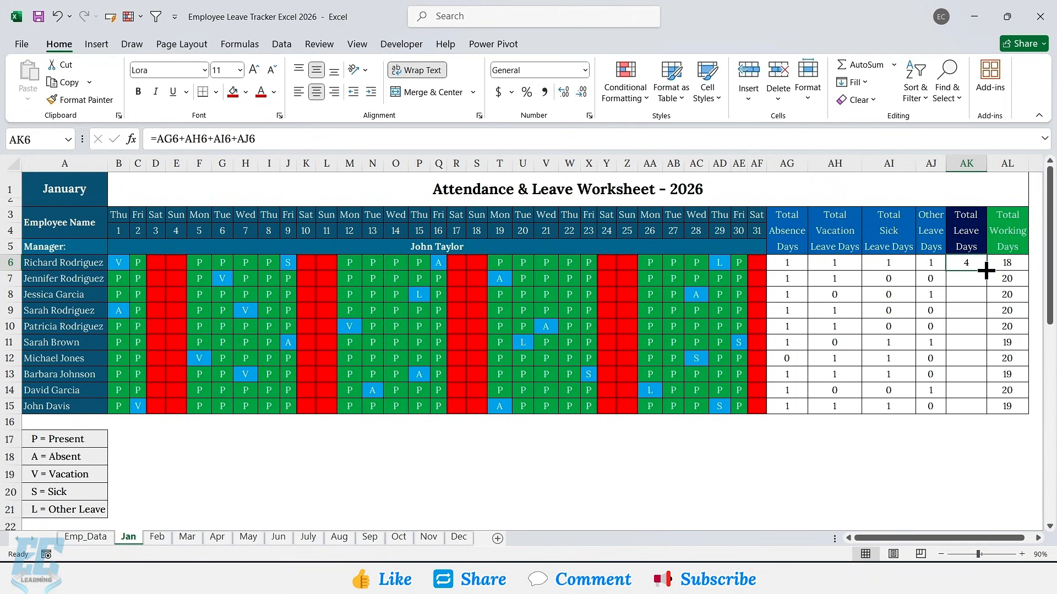
left_click_drag(985, 270, 1000, 410)
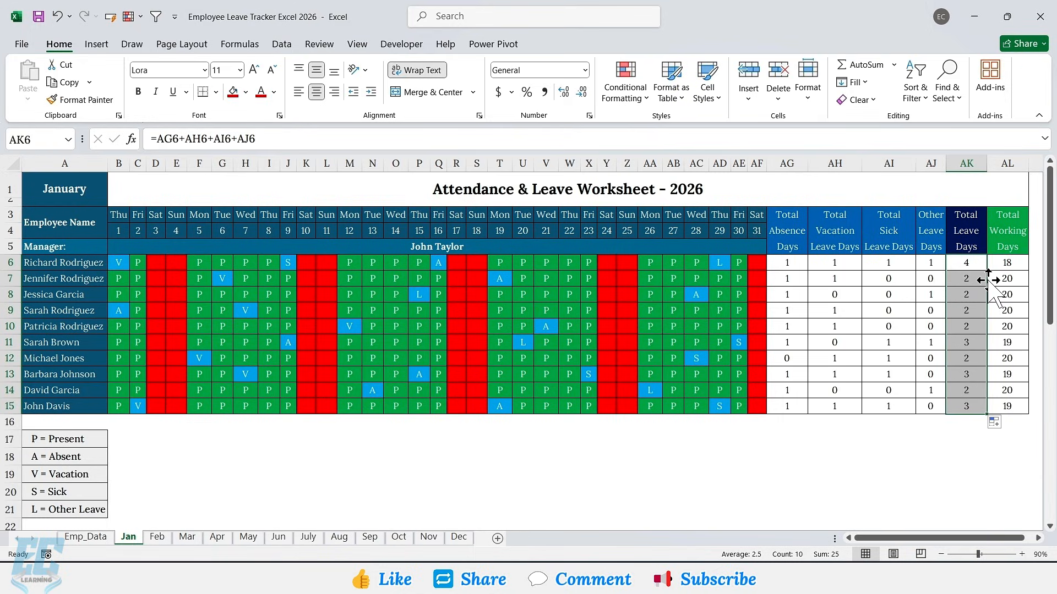
left_click(983, 264)
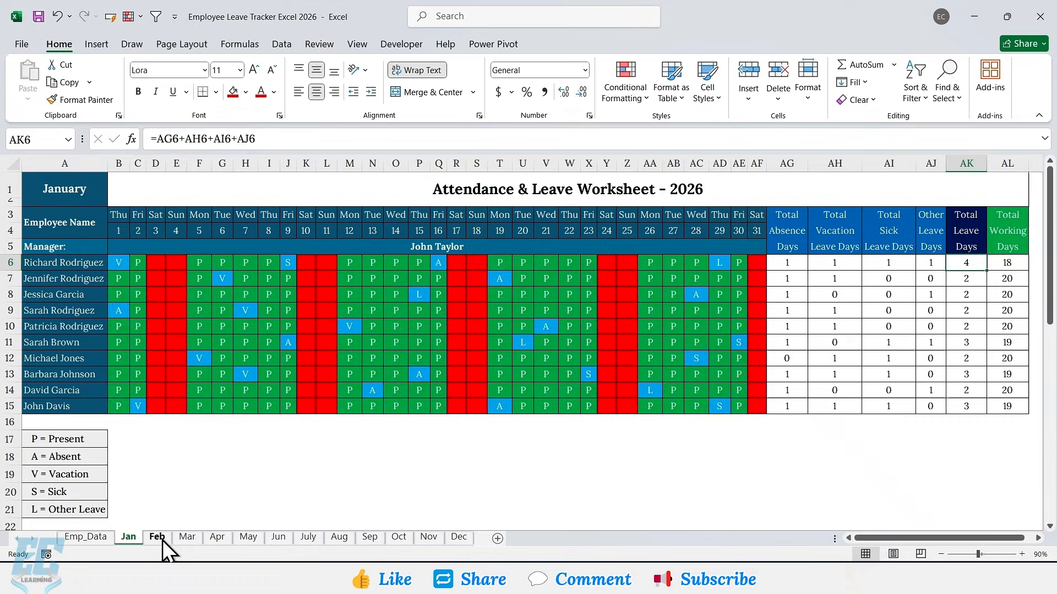
Step: Review the attendance and leave worksheets for the months April through December
left_click(217, 537)
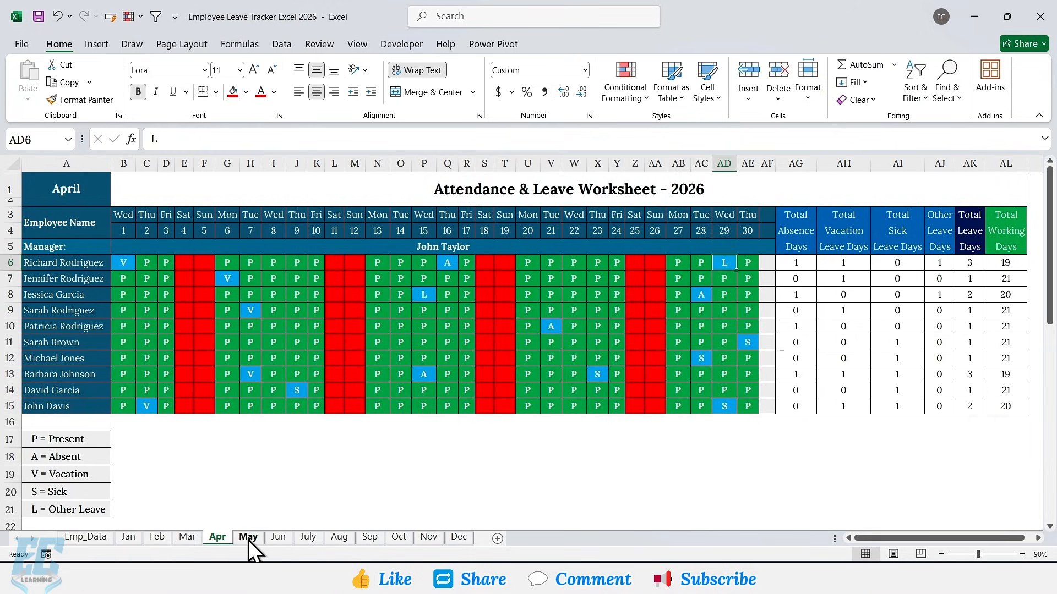
left_click(248, 537)
left_click(278, 537)
left_click(308, 537)
left_click(339, 538)
left_click(369, 537)
left_click(398, 537)
left_click(429, 538)
left_click(459, 538)
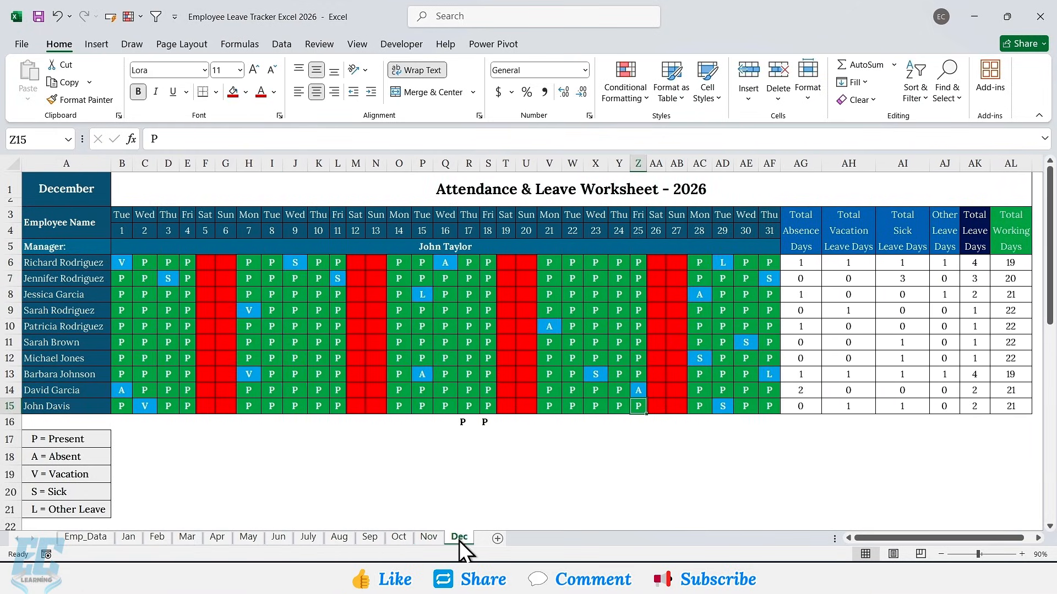
Step: Add a new worksheet after the Dec sheet and rename it Summary
left_click(497, 538)
right_click(495, 536)
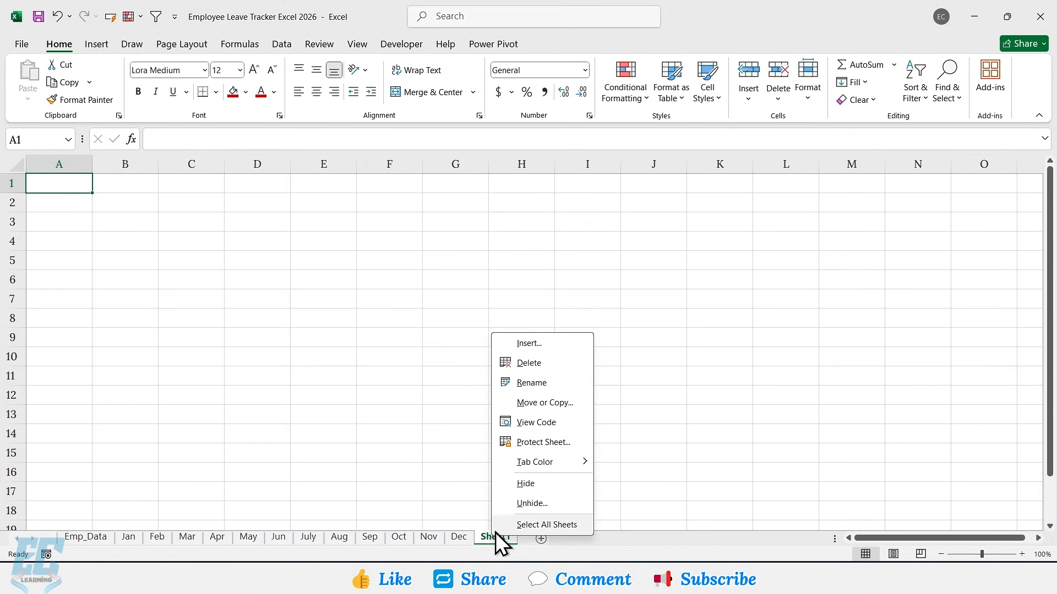
left_click(528, 380)
type("Summary")
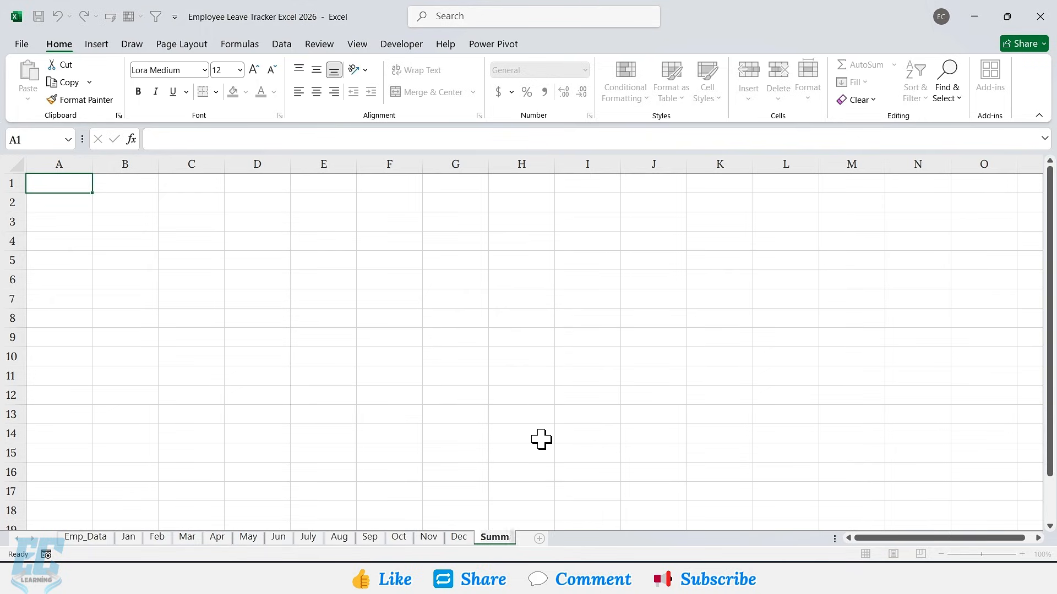
key("Return")
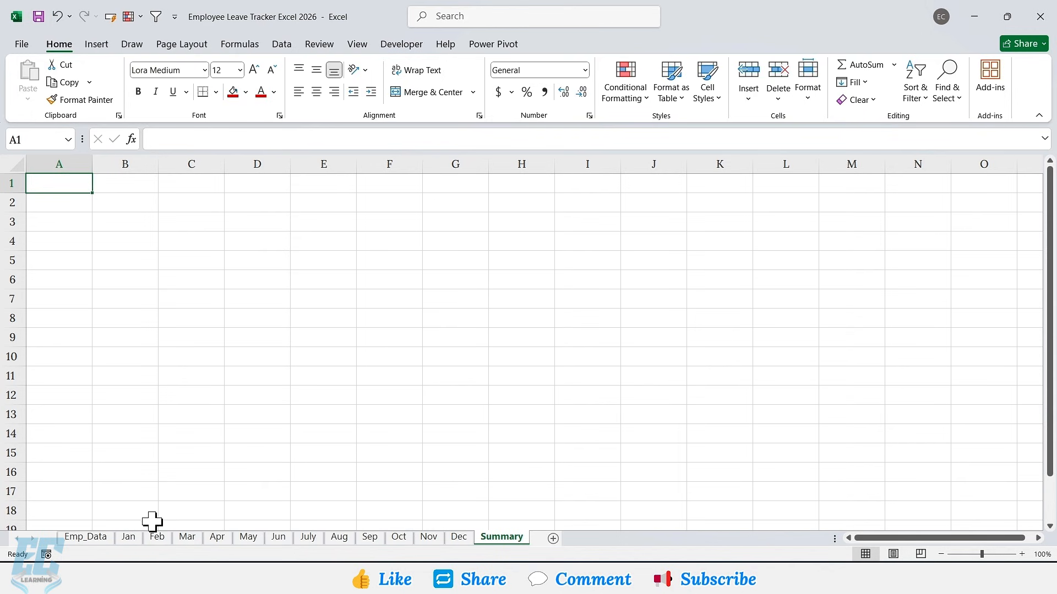
Step: Copy the Employee ID, Employee Name and Department columns (A1:C11) from Emp_Data to A1 of Summary and autofit the column widths
left_click(83, 538)
left_click_drag(70, 185, 256, 370)
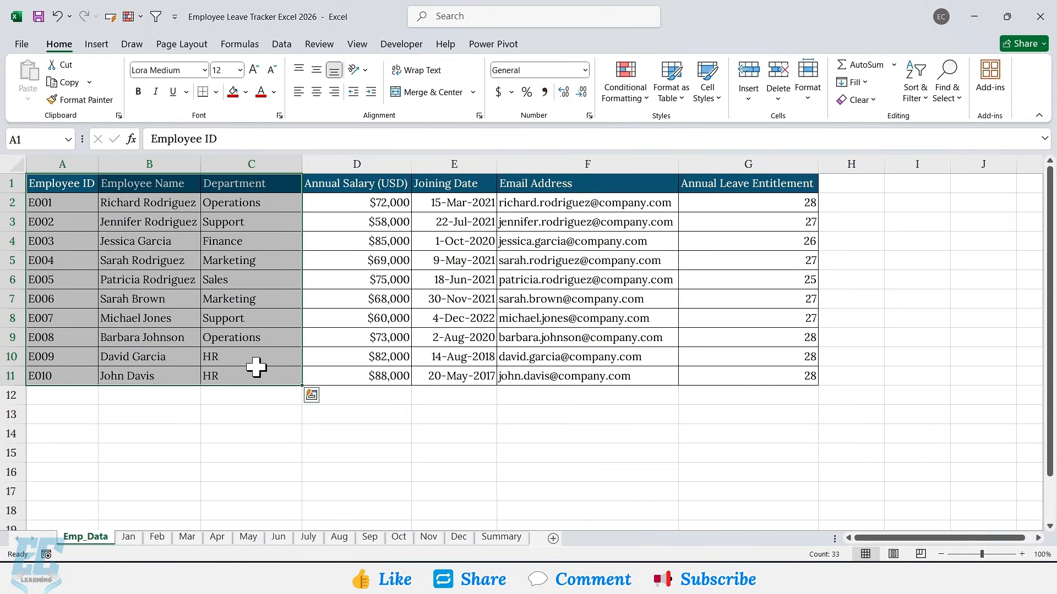
key("ctrl+c")
left_click(501, 537)
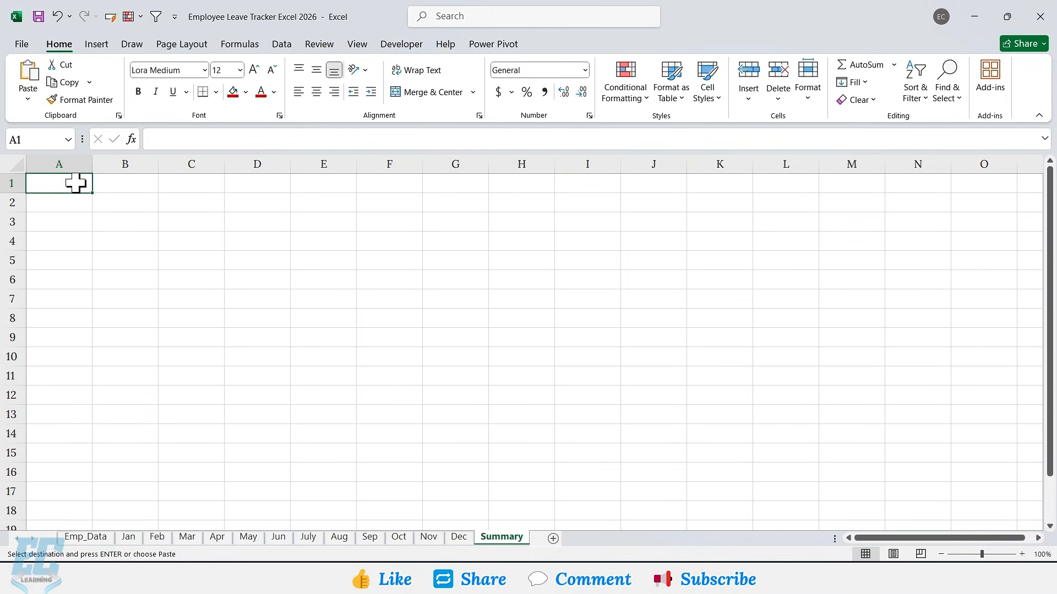
key("ctrl+v")
left_click(14, 164)
double_click(92, 164)
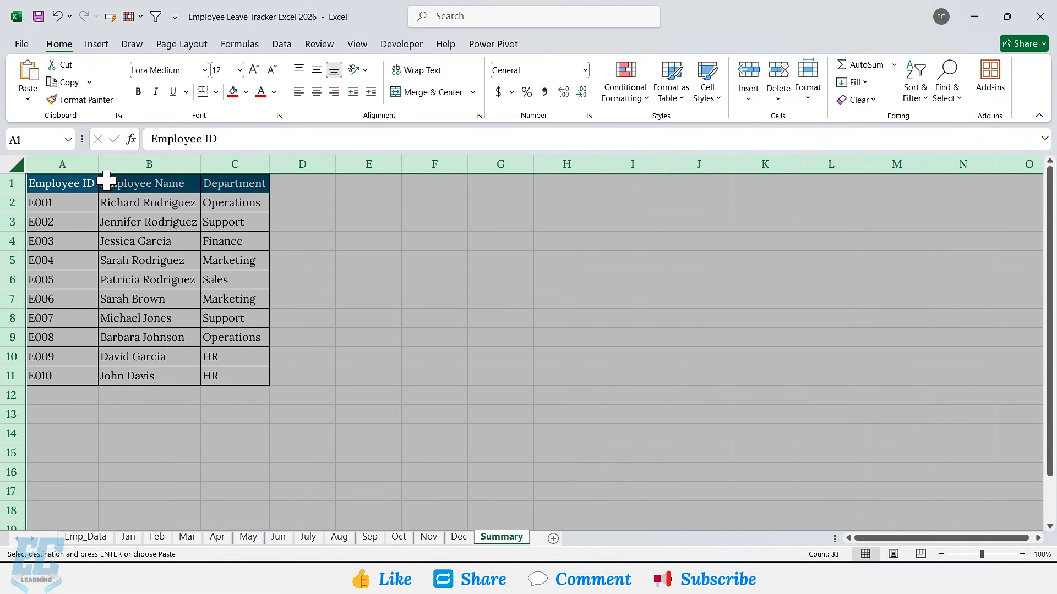
left_click(164, 215)
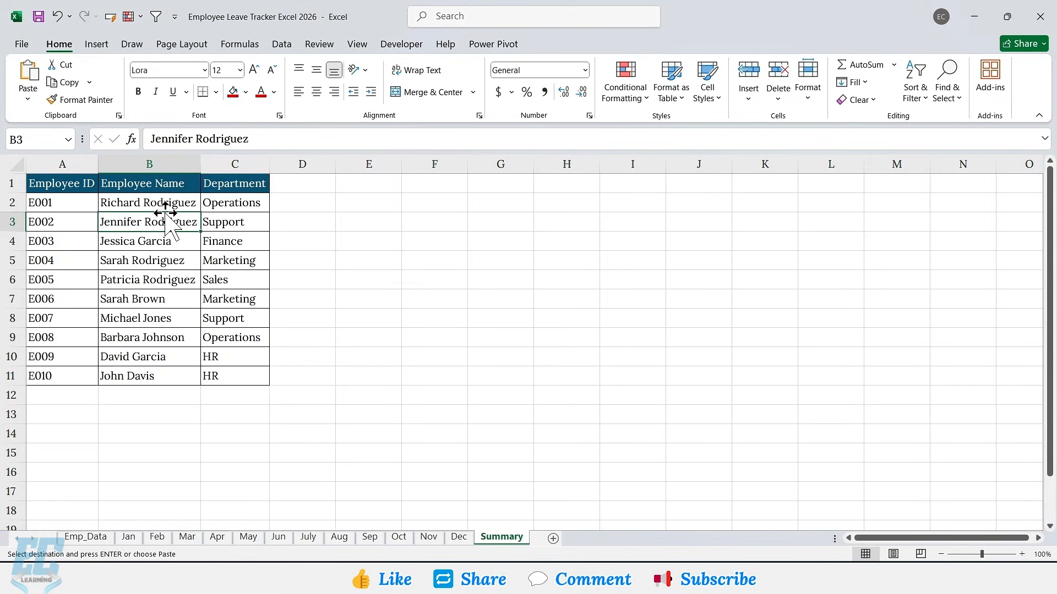
Step: Enter the two-line headers "Total Absence Days" in D1 and "Total Vacation Leave Days" in E1, breaking after Absence and Vacation
left_click(302, 183)
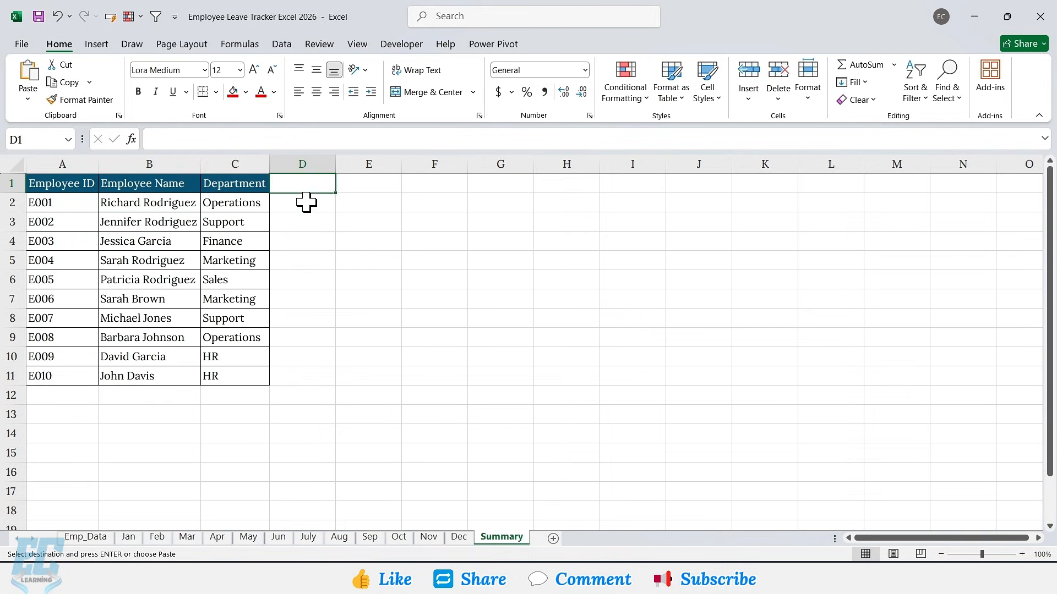
type("Total Absence")
key("alt+Return")
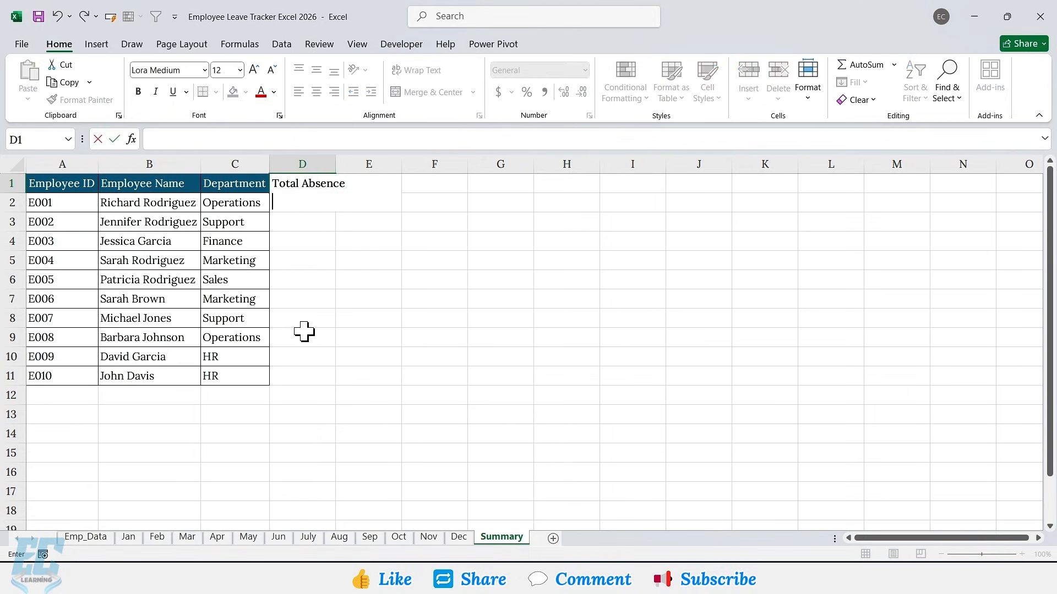
type("Days")
key("Tab")
type("Total Vacation")
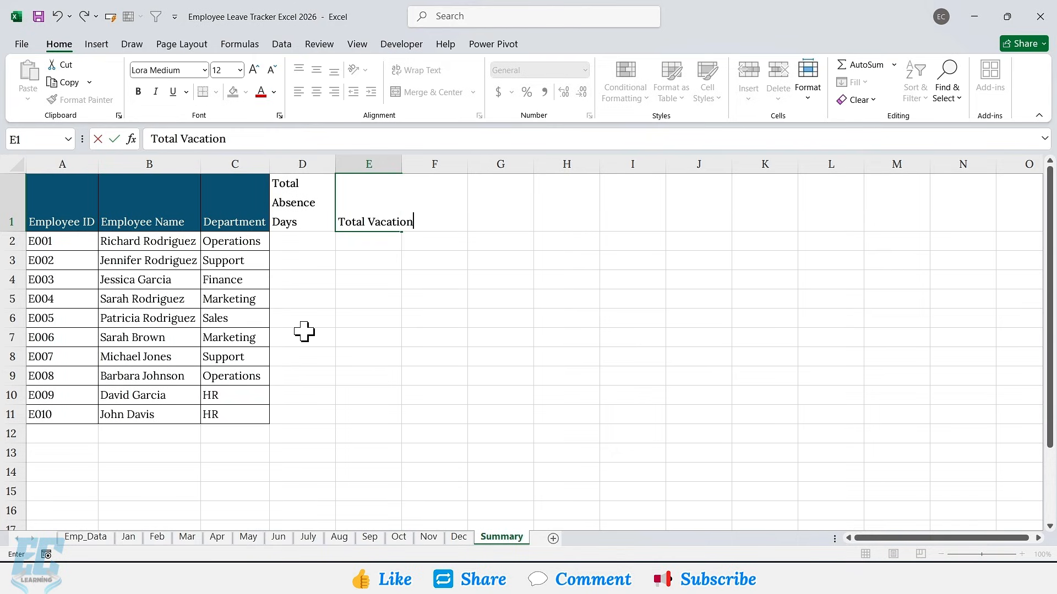
key("alt+Return")
type("Leave Days")
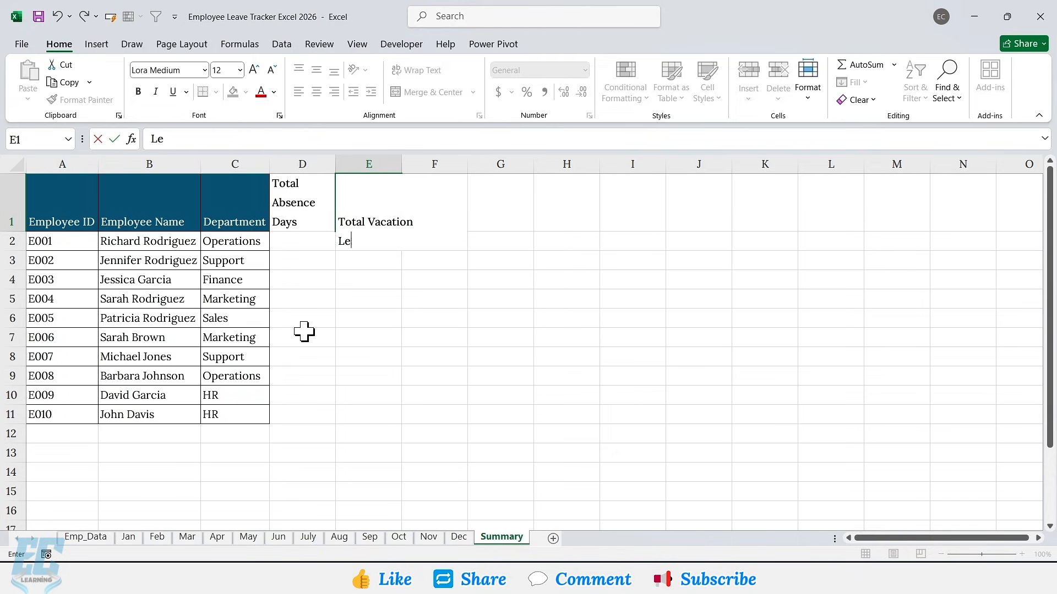
key("Tab")
Step: Enter the two-line headers "Total Sick Leave Days" in F1 and "Total Other Leave Days" in G1, breaking before Leave
type("Total")
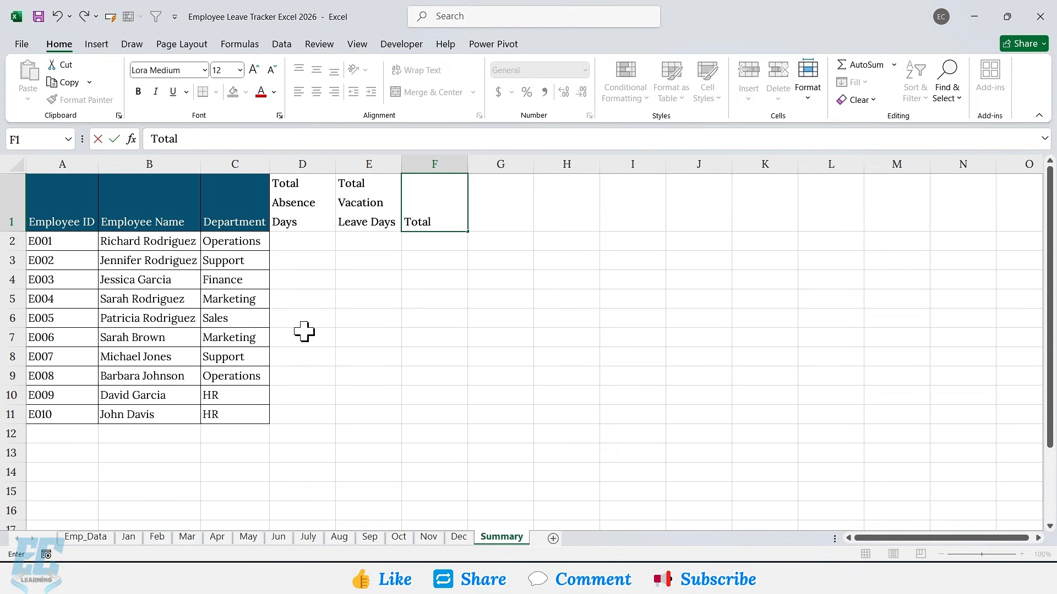
type(" Sick")
key("alt+Return")
type("Leave Days")
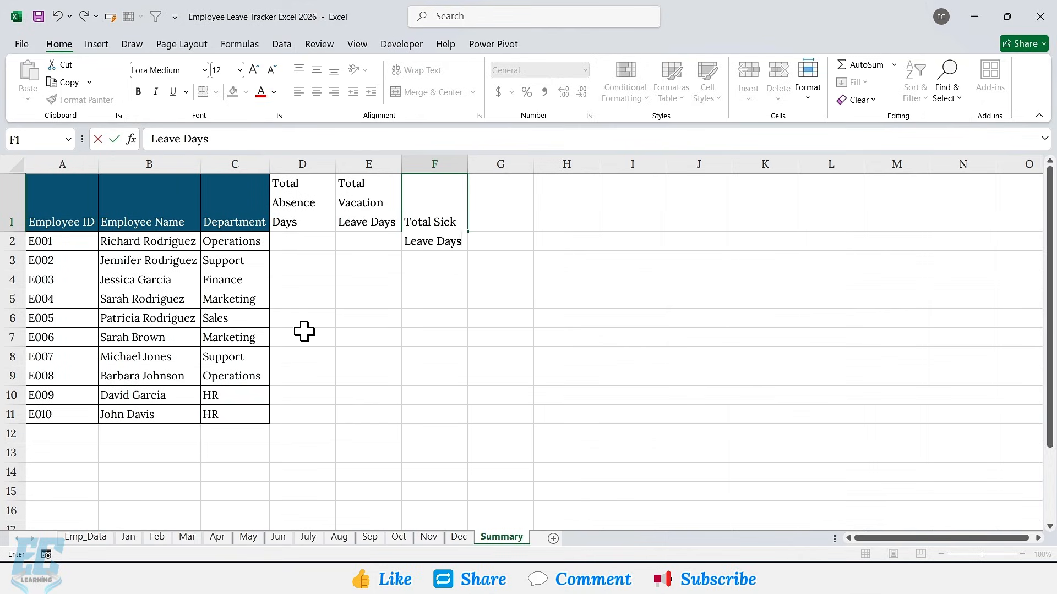
key("Tab")
type("Total ")
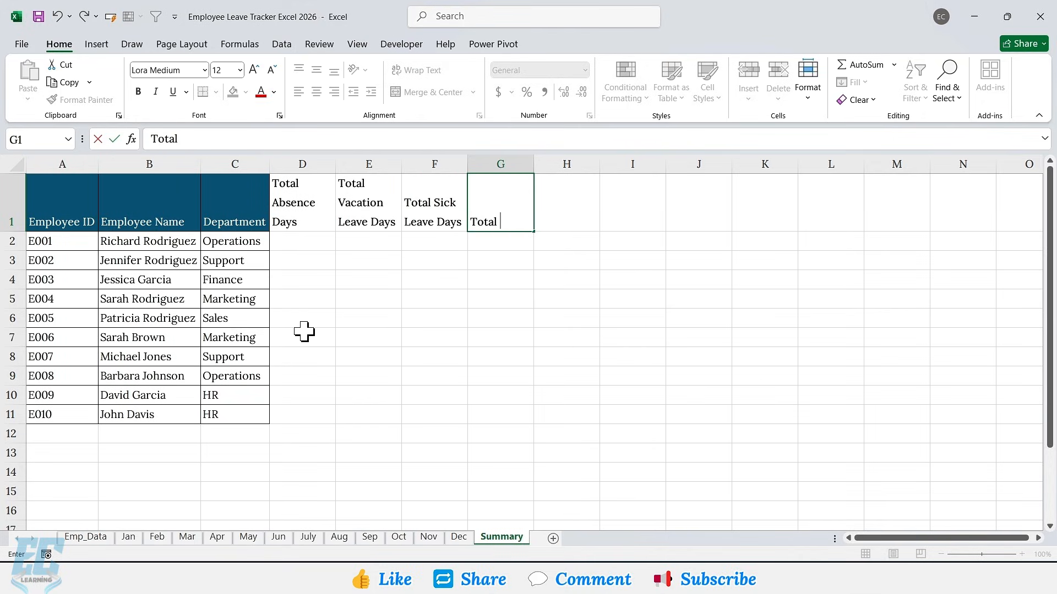
type("Other")
key("alt+Return")
type("Leave D")
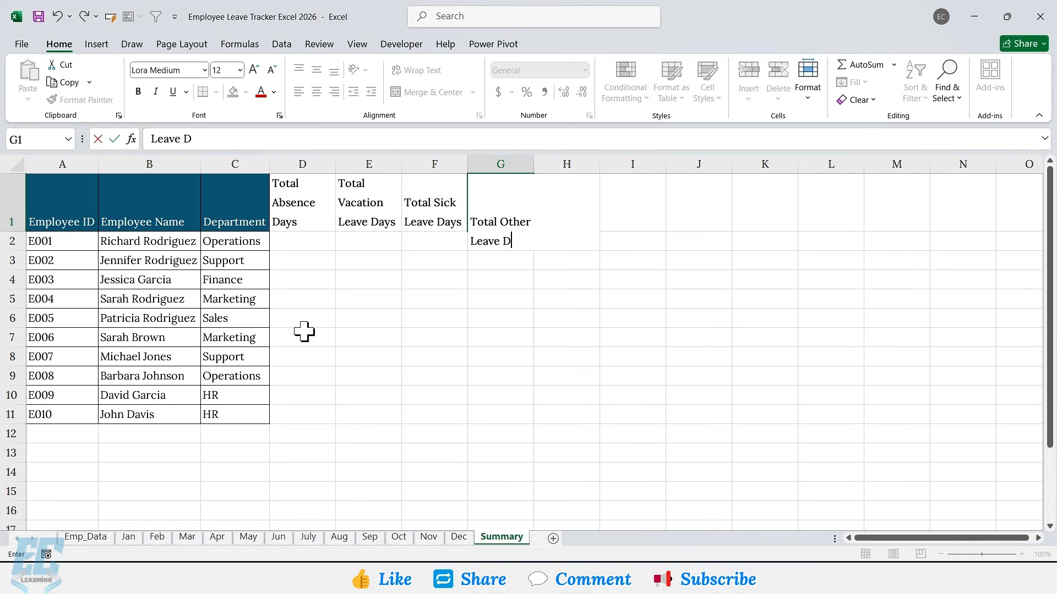
type("ays")
key("Tab")
Step: Enter the two-line headers "Total Leave Days" in H1 and "Total Working Days" in I1, breaking before Days
type("Total")
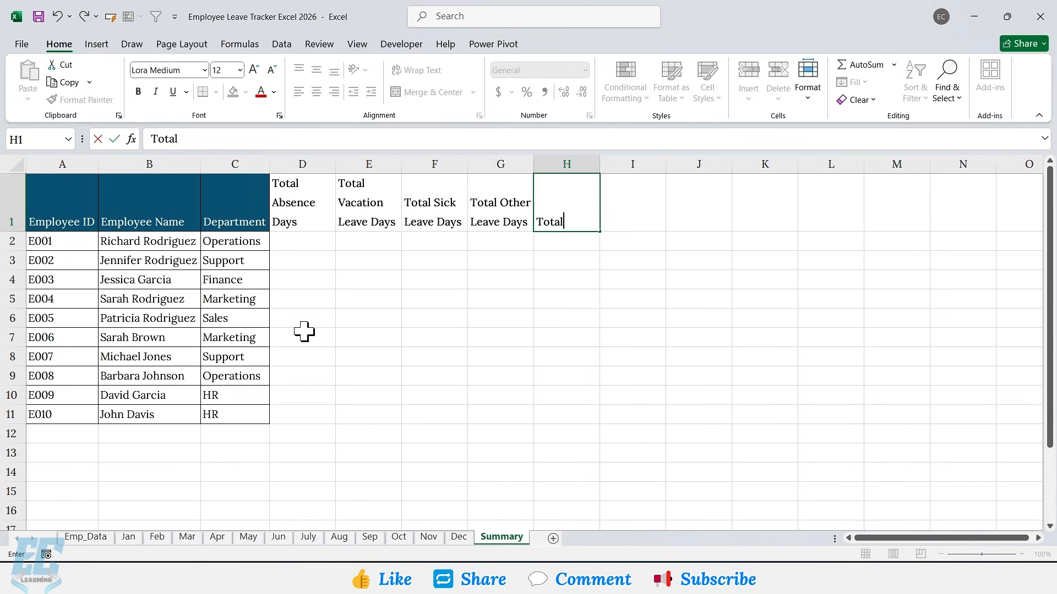
type(" Leave")
key("alt+Return")
type("Days")
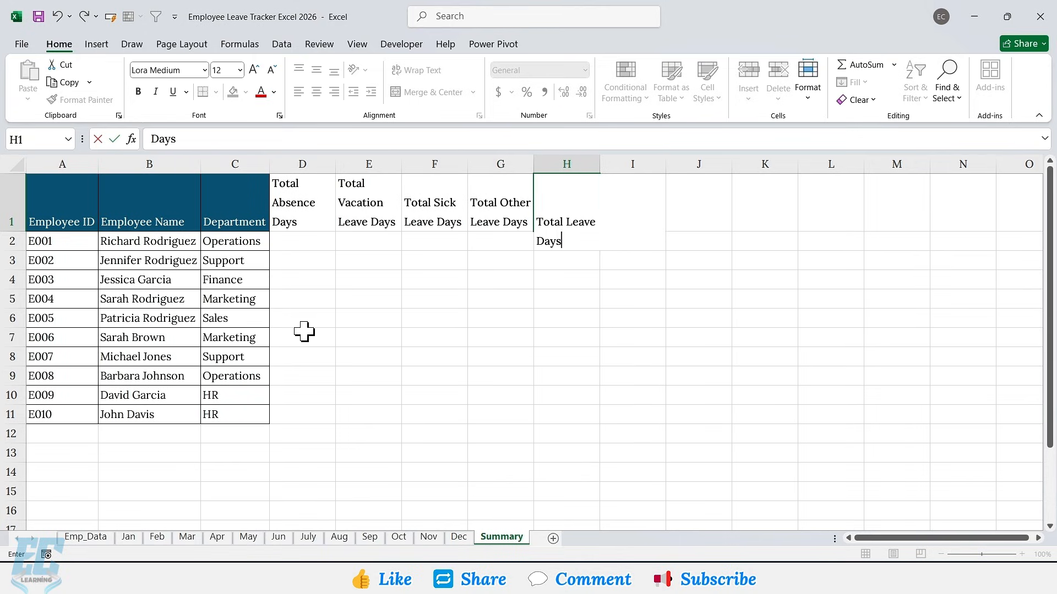
key("Tab")
type("Total Working")
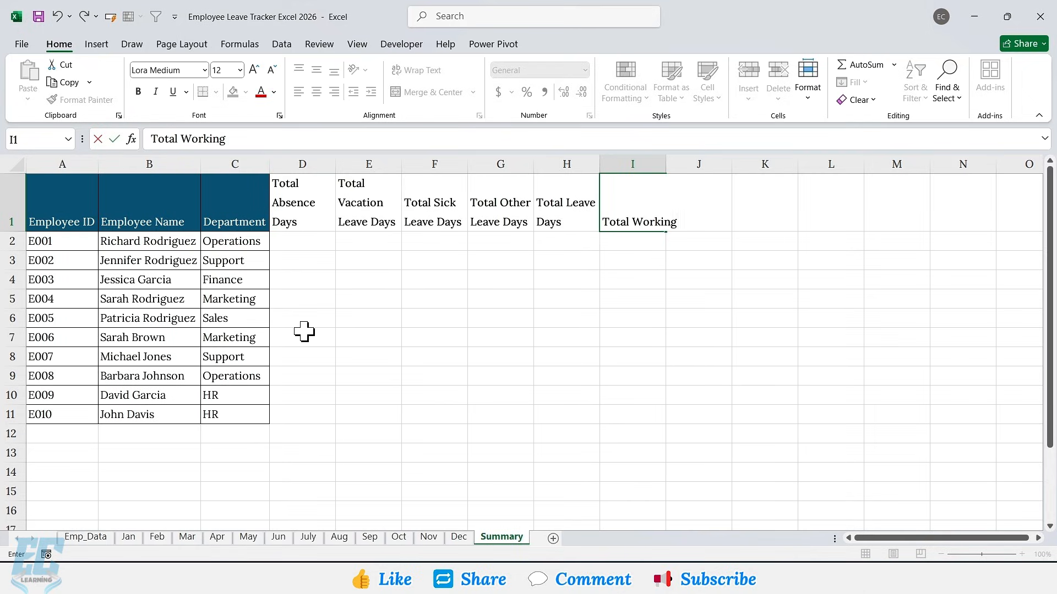
key("alt+Return")
type("Days")
key("Tab")
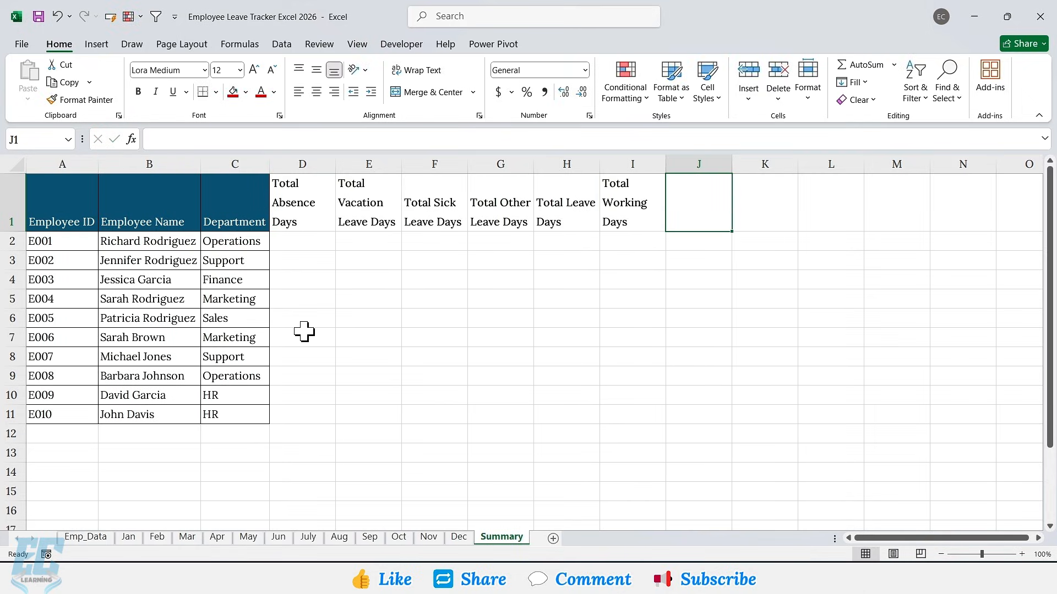
Step: Enter the header "Remaining Leave Days" in J1, with a line break after Remaining
type("Remaining")
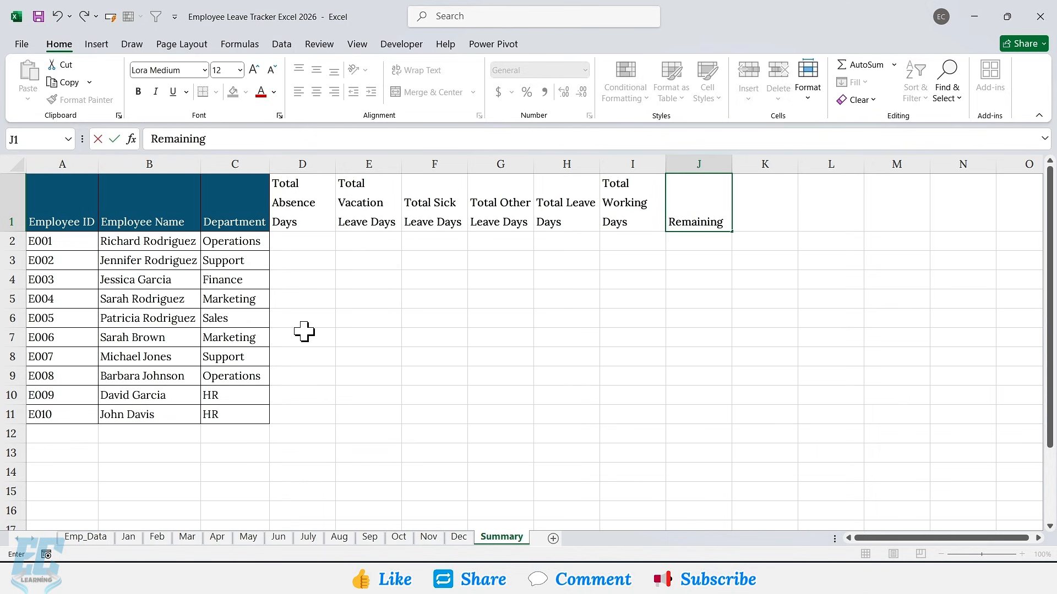
key("alt+Return")
type("Leave Days")
key("Return")
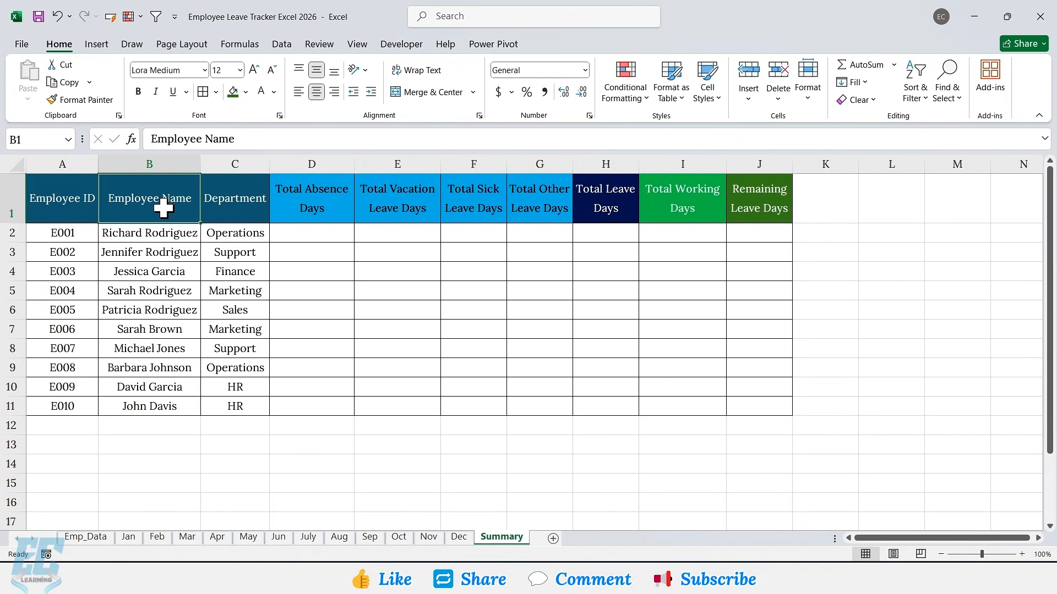
left_click(130, 538)
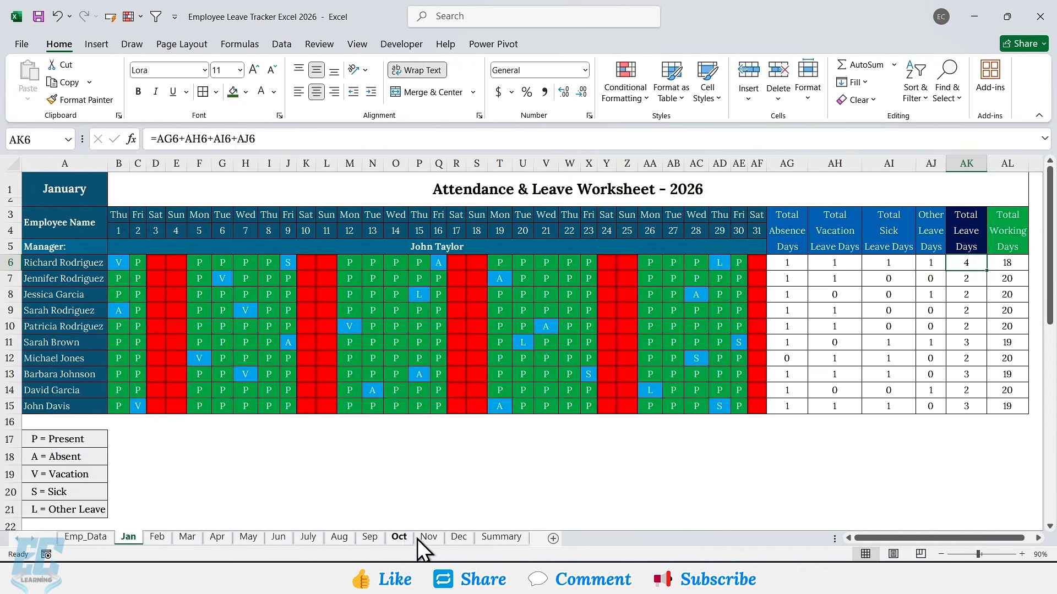
left_click(458, 537)
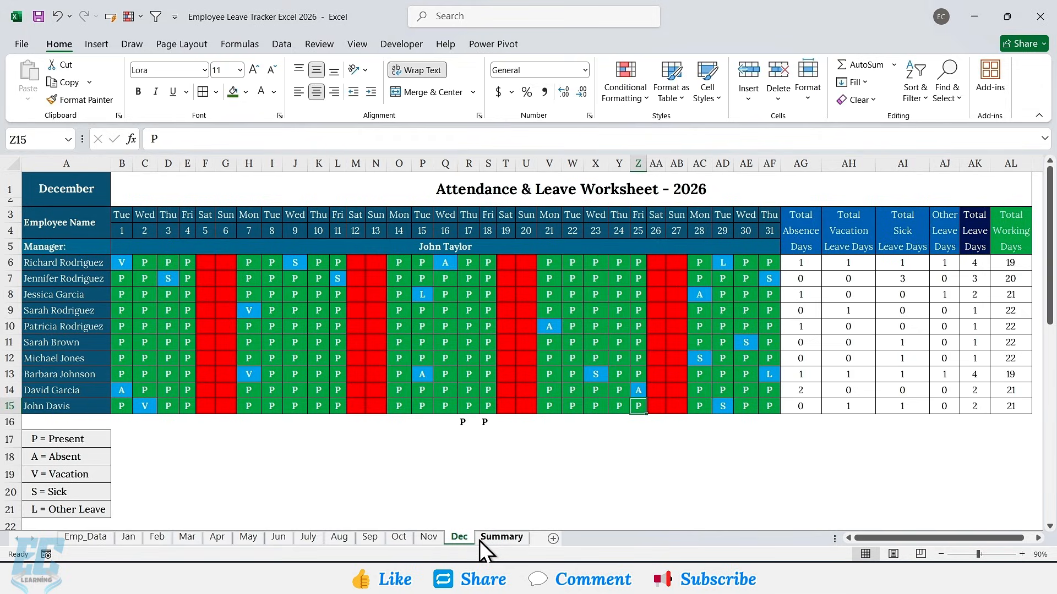
left_click(493, 538)
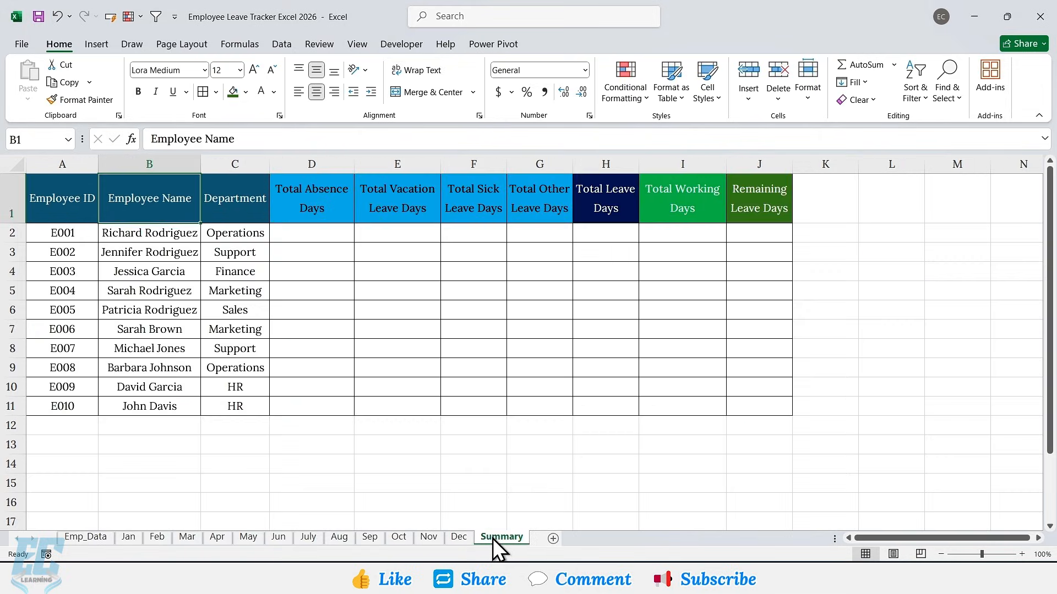
left_click(334, 209)
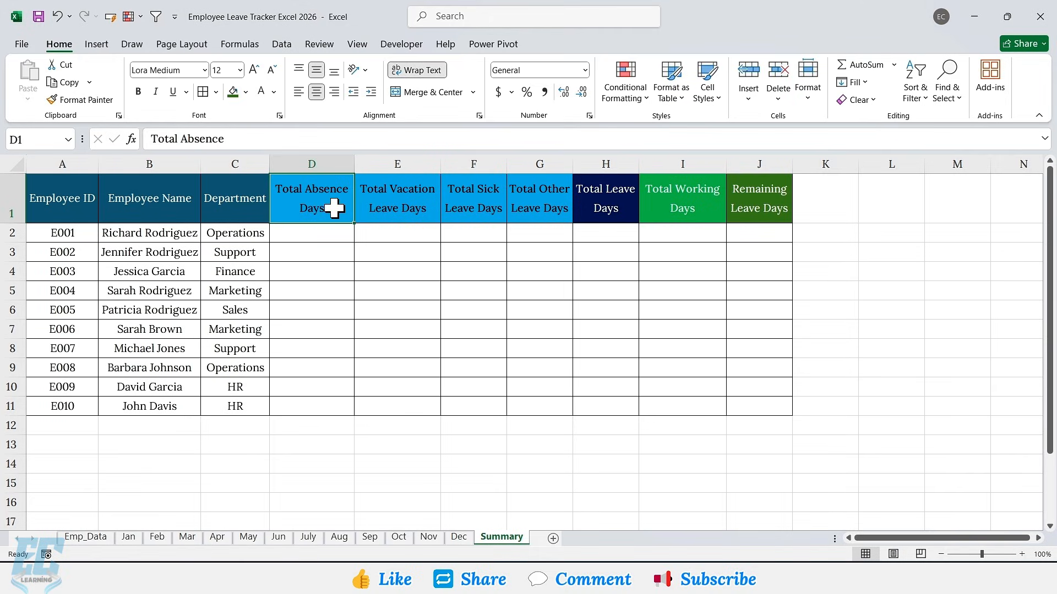
Step: Enter =SUM('Jan:Dec'!AG6) in D2 of Summary to total the first employee's absence days across all monthly sheets
left_click(302, 232)
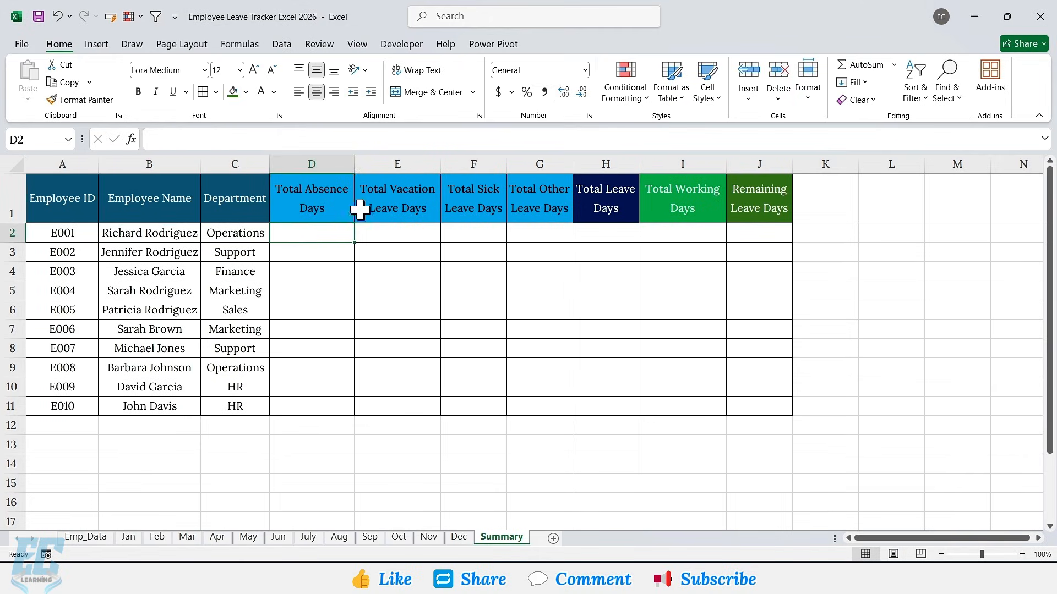
left_click(319, 137)
type("=SUM(")
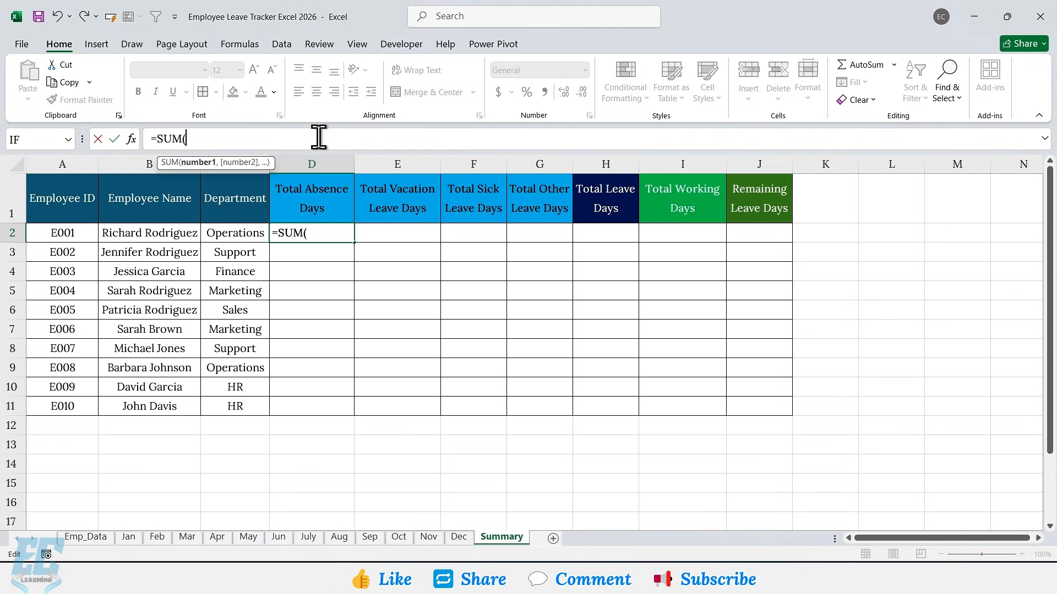
left_click(130, 539)
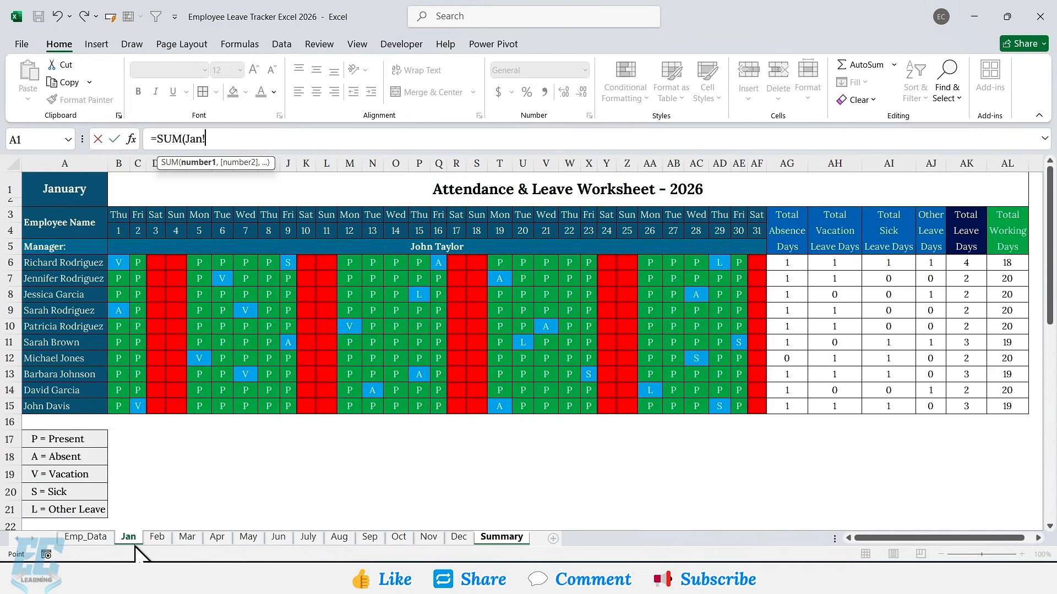
left_click(457, 538, "shift")
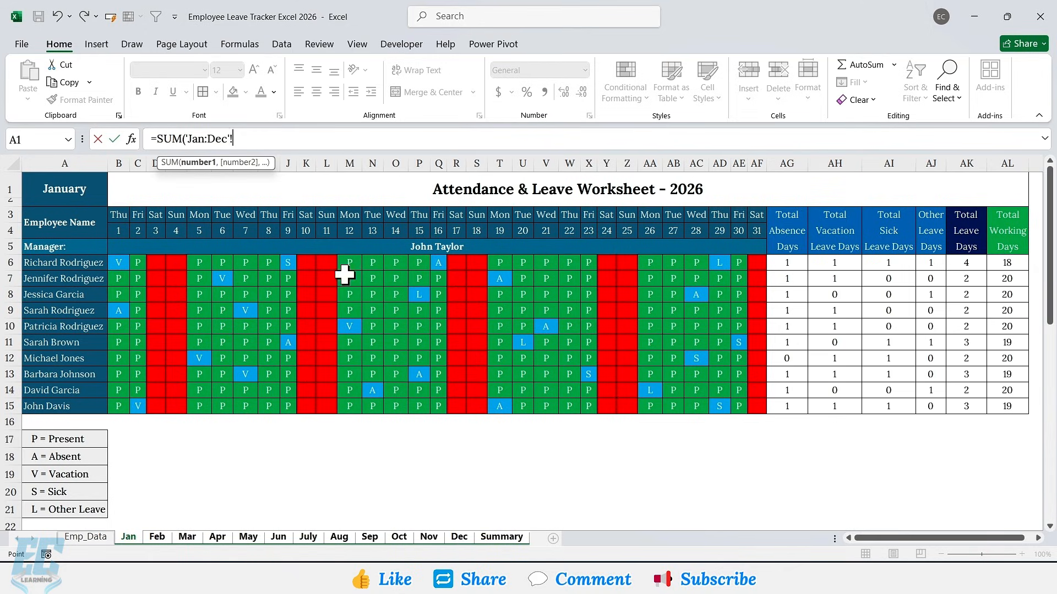
left_click(780, 263)
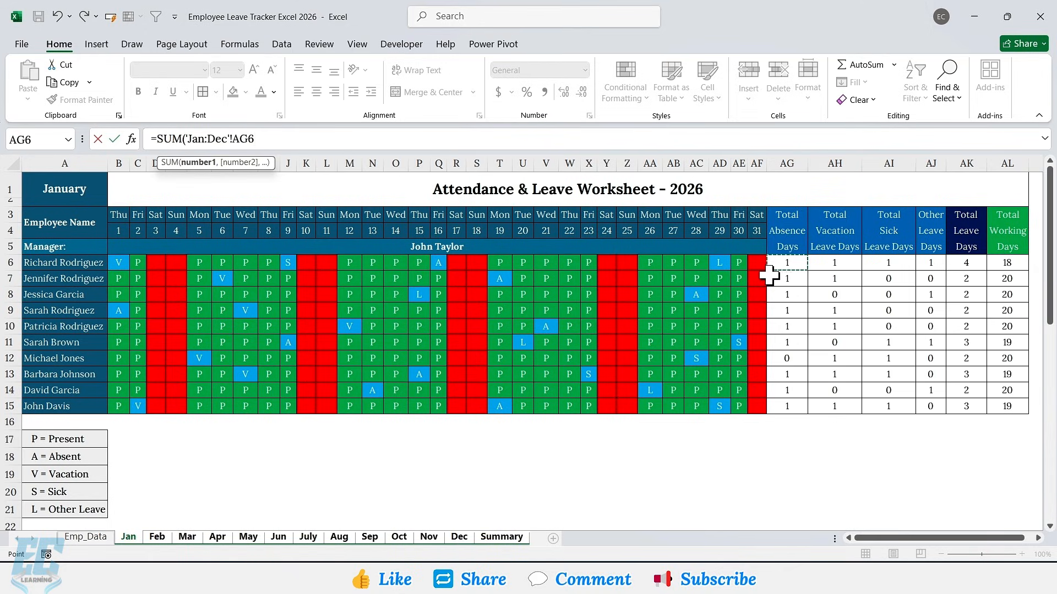
type(")")
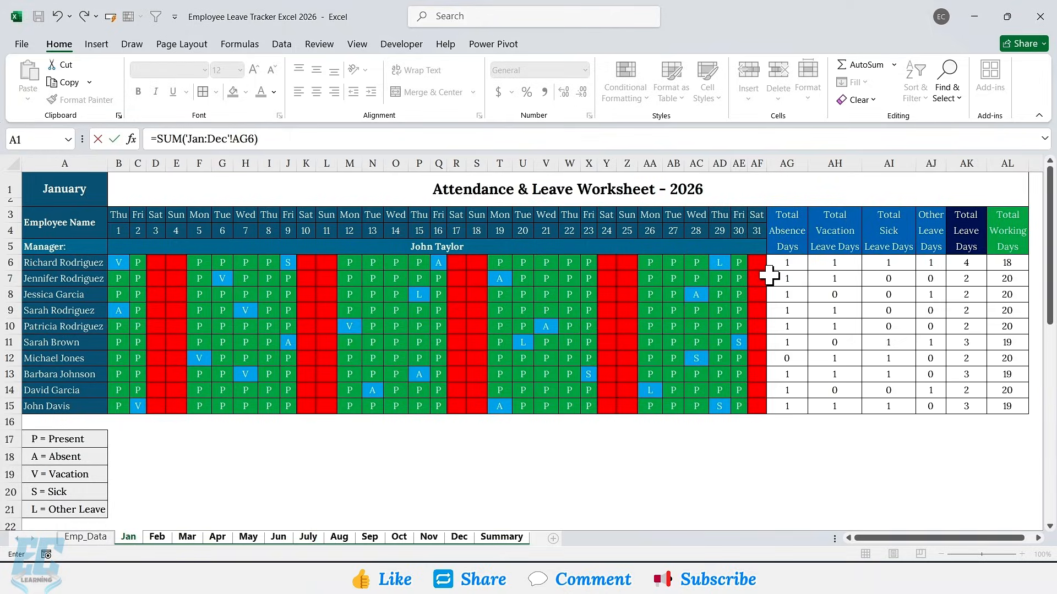
key("Return")
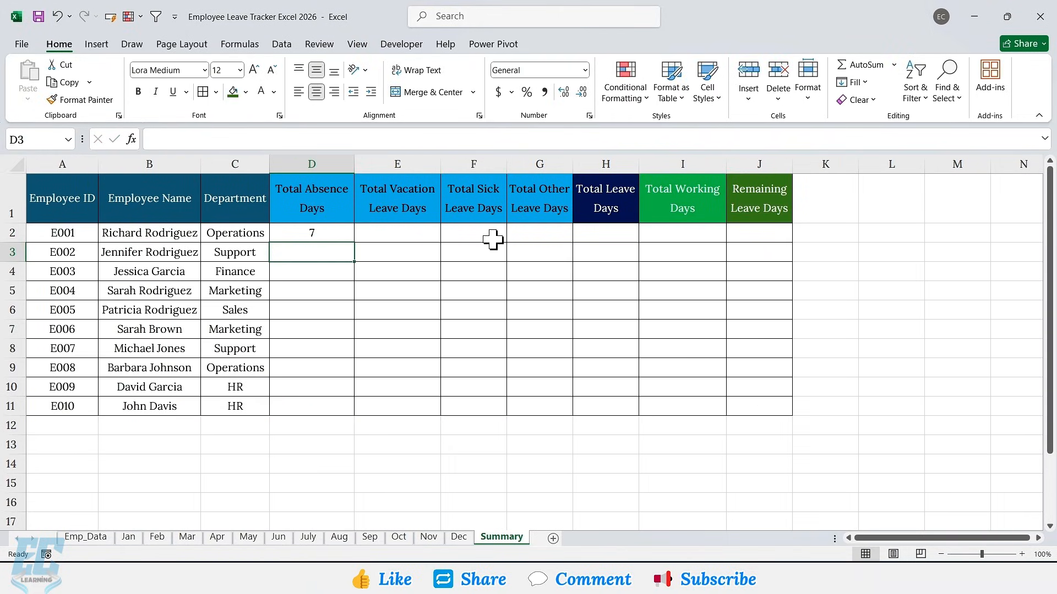
Step: Fill the Total Absence Days formula from D2 down to D11
left_click(312, 234)
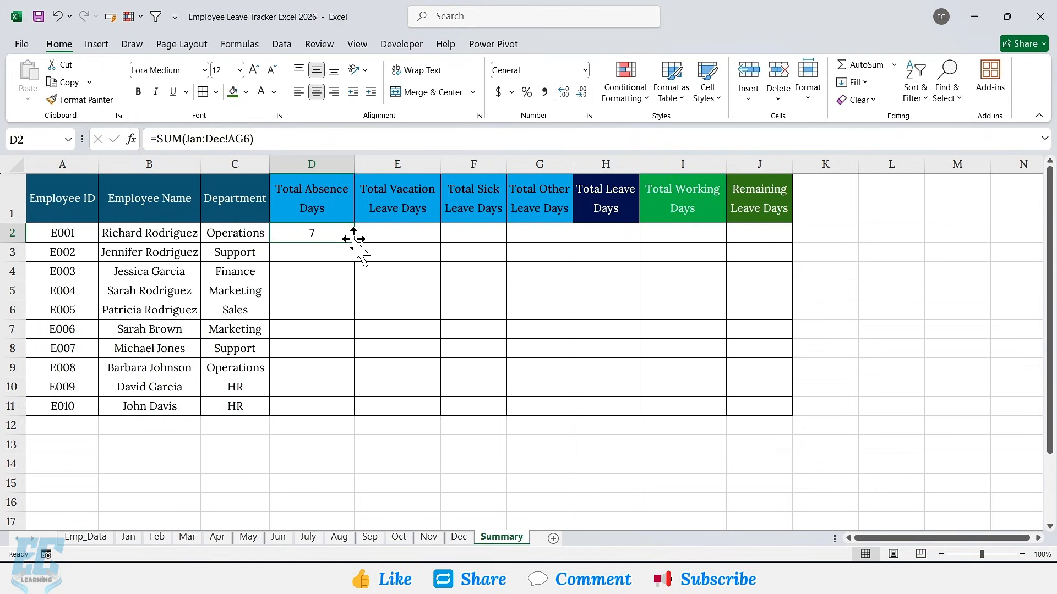
left_click_drag(354, 241, 353, 412)
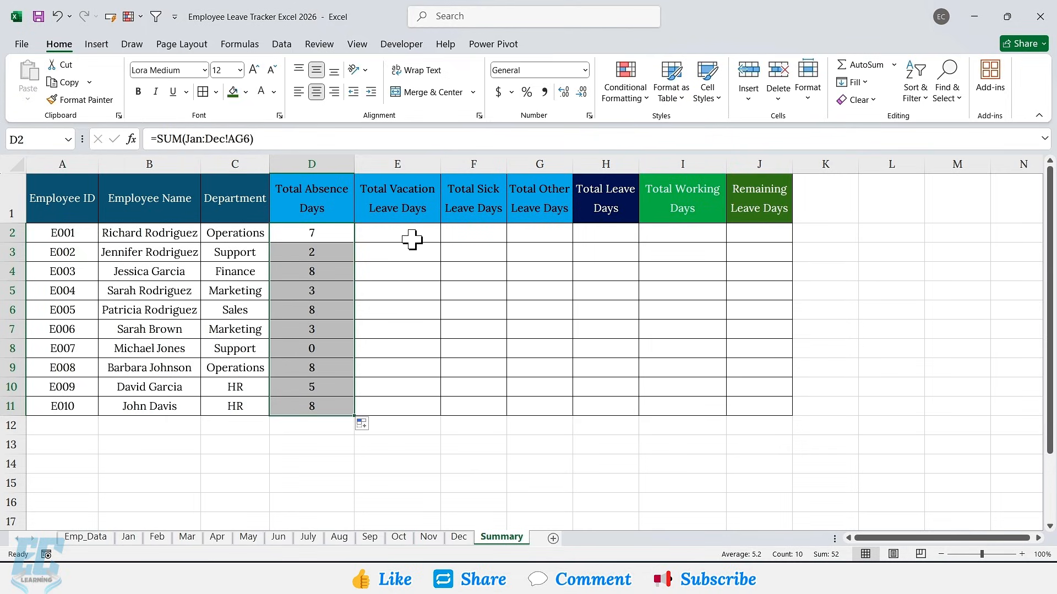
left_click(414, 210)
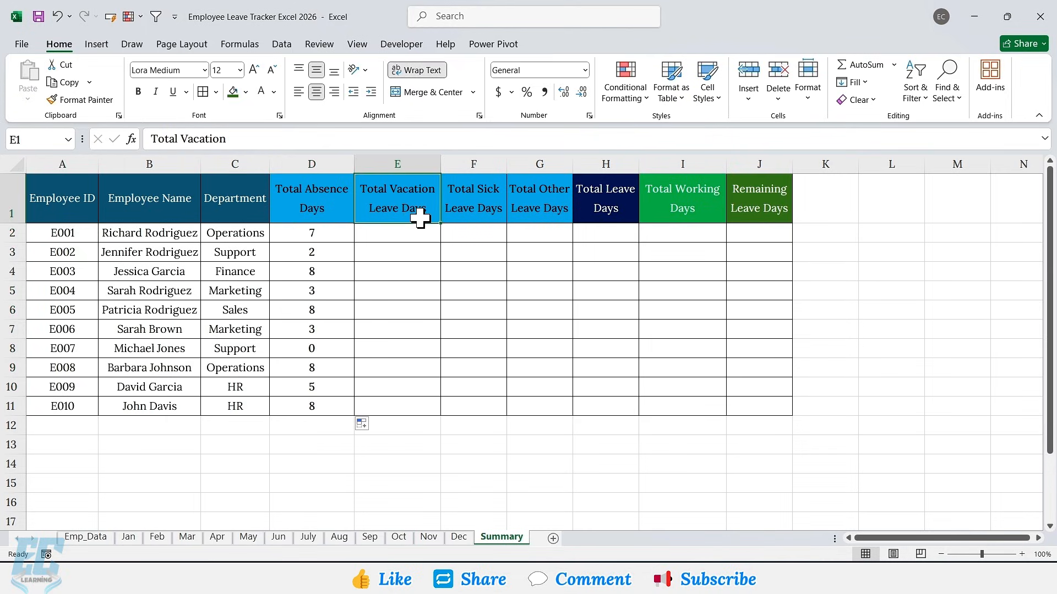
left_click(463, 208)
left_click(529, 208)
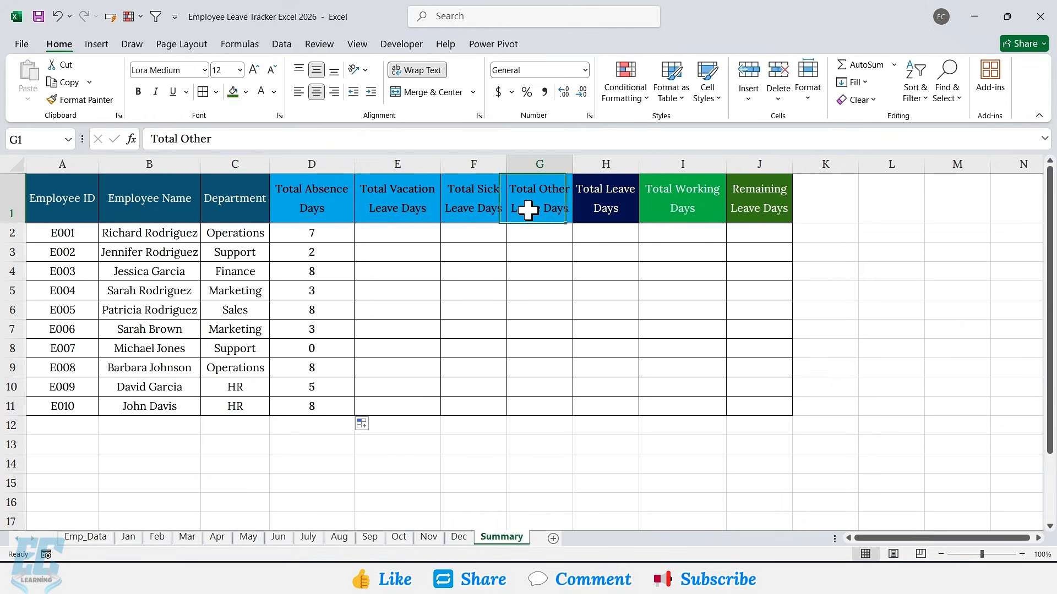
left_click(628, 211)
left_click(696, 210)
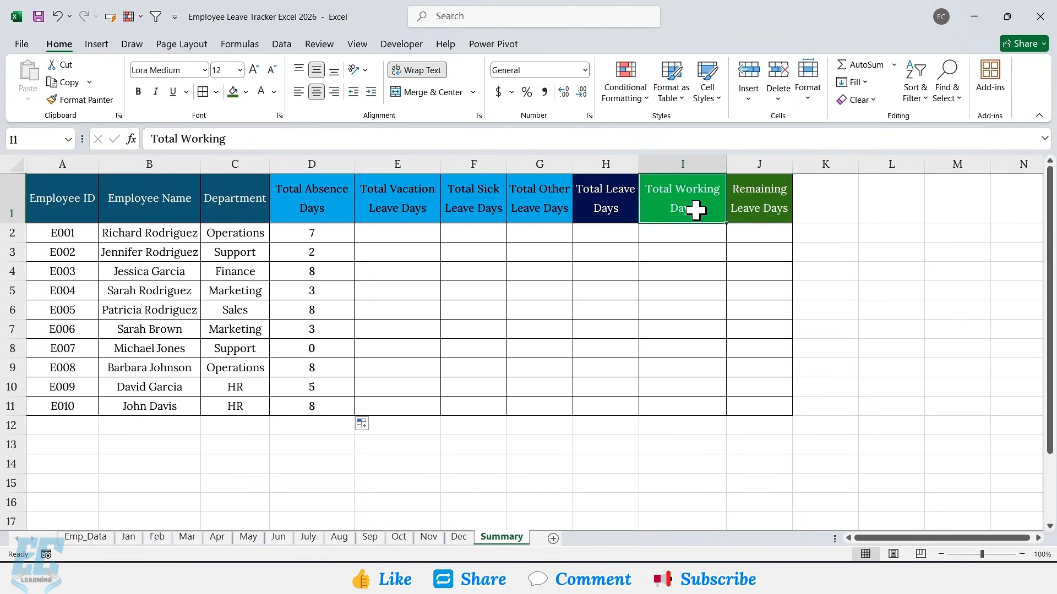
left_click_drag(328, 199, 531, 206)
left_click(405, 213)
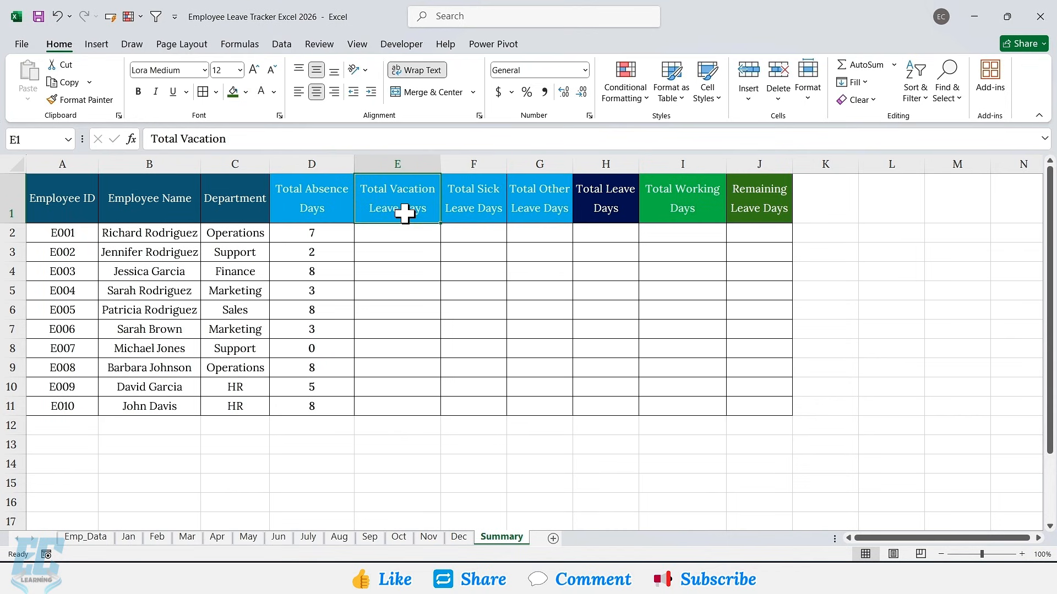
Step: Enter =SUM('Jan:Dec'!AH6) in E2 of Summary for total vacation leave days and fill it down to E11
left_click(406, 230)
type("=SUM(")
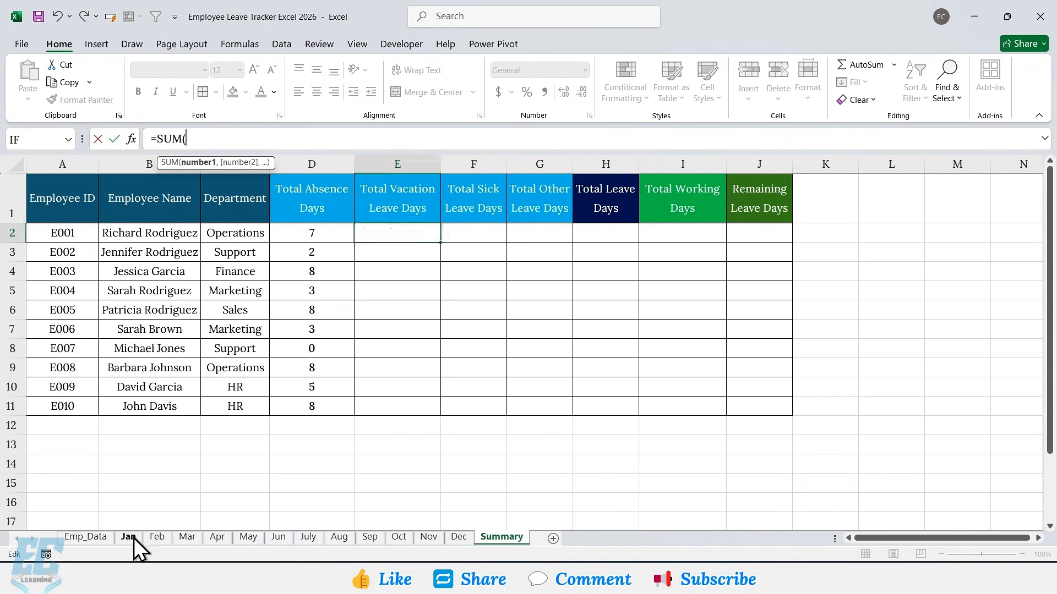
left_click(128, 536)
left_click(458, 537, "shift")
left_click(839, 266)
key("Return")
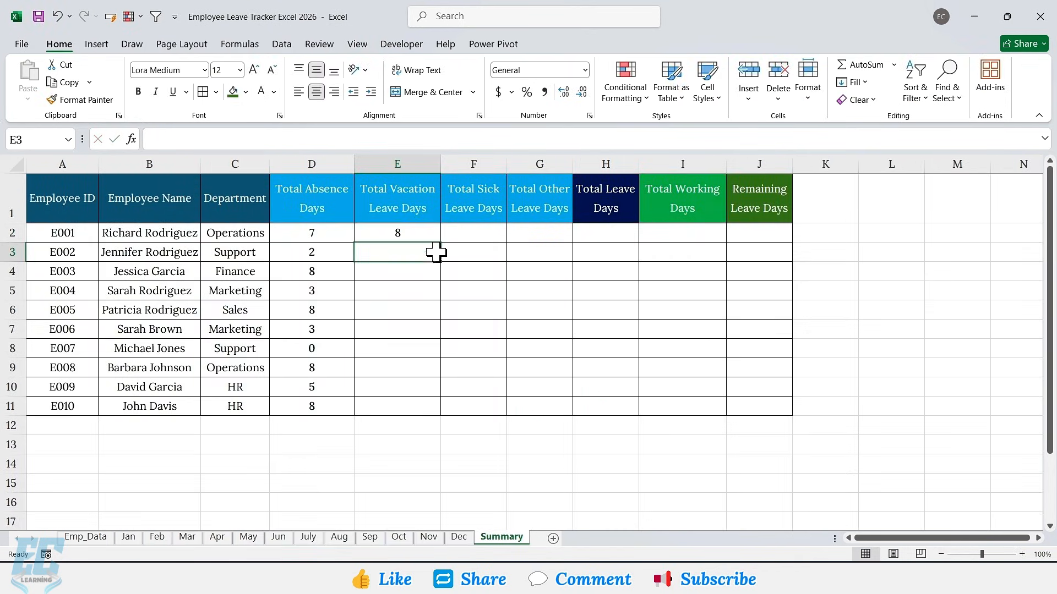
double_click(441, 242)
Step: Enter =SUM('Jan:Dec'!AI6) in F2 for total sick leave days and fill it down to F11
left_click(473, 232)
type("=SUM(")
left_click(128, 537)
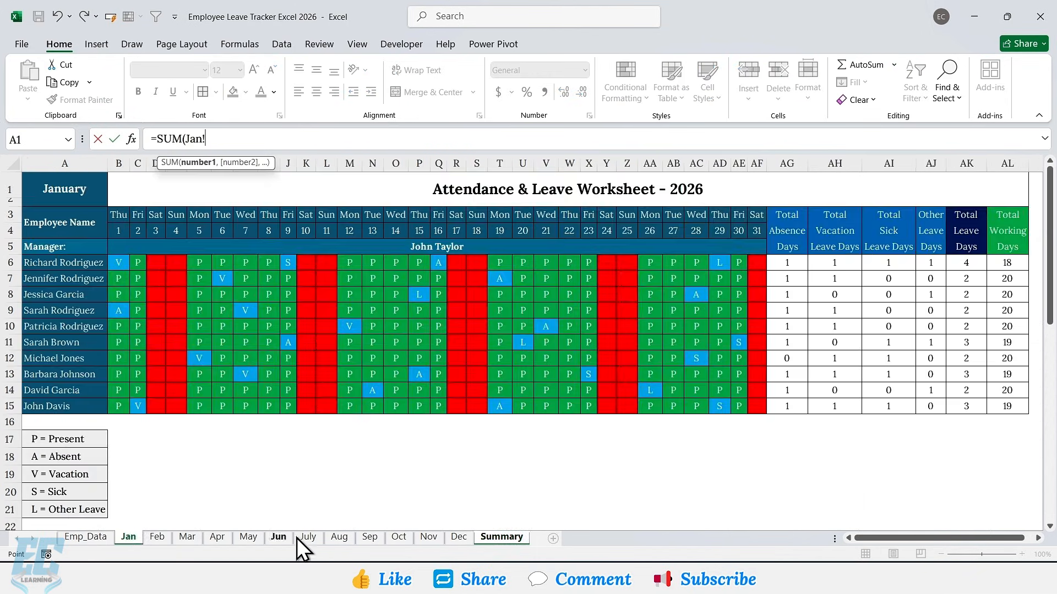
left_click(459, 537, "shift")
left_click(888, 263)
key("Return")
left_click(495, 237)
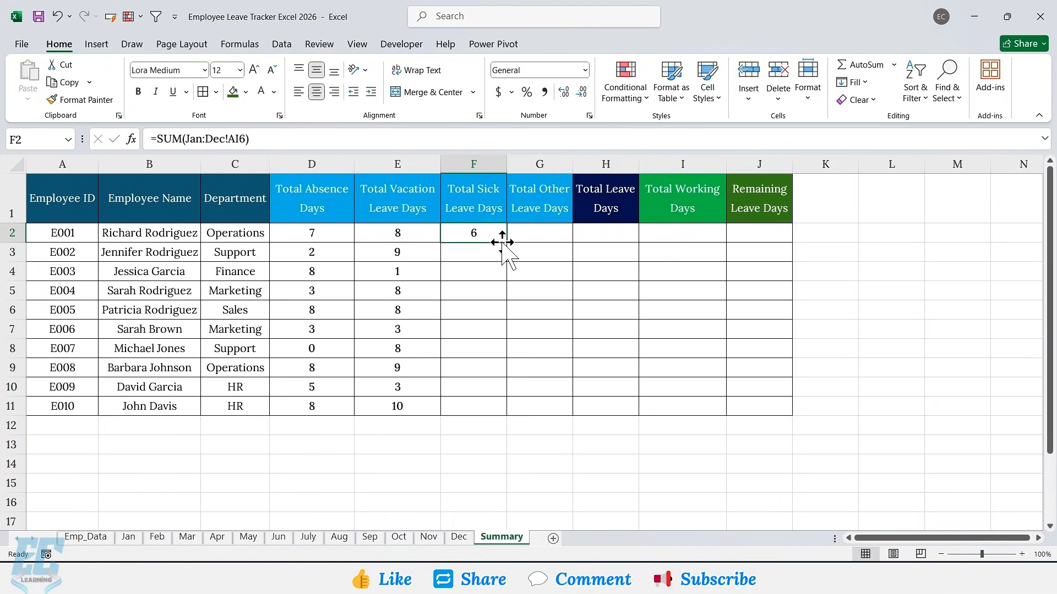
double_click(505, 242)
Step: Enter =SUM('Jan:Dec'!AJ6) in G2 for total other leave days and fill it down to G11
left_click(539, 233)
type("=SUM(")
left_click(128, 536)
left_click(458, 537, "shift")
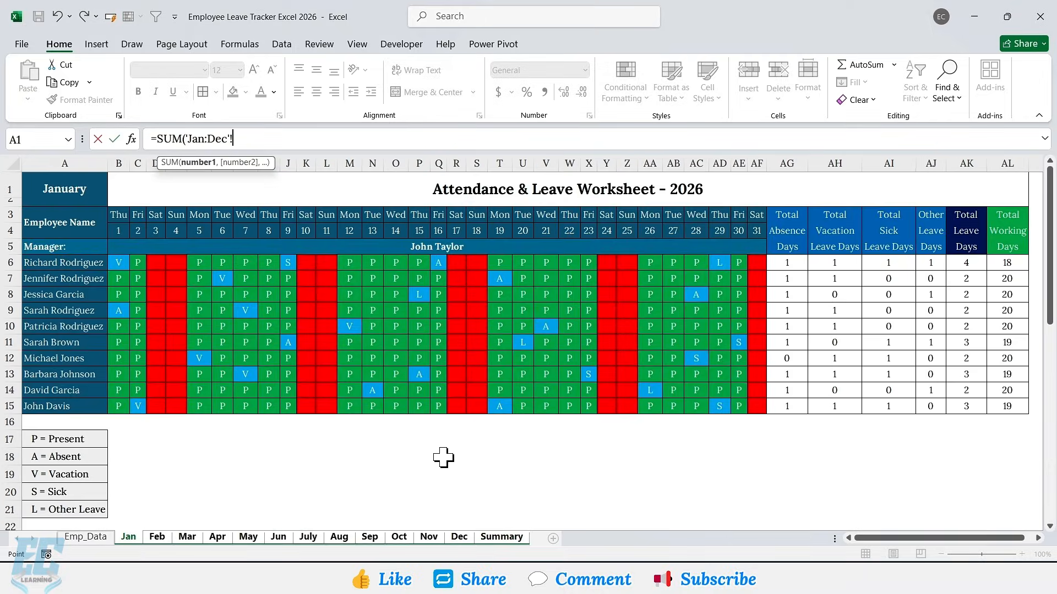
left_click(930, 264)
key("Return")
double_click(571, 242)
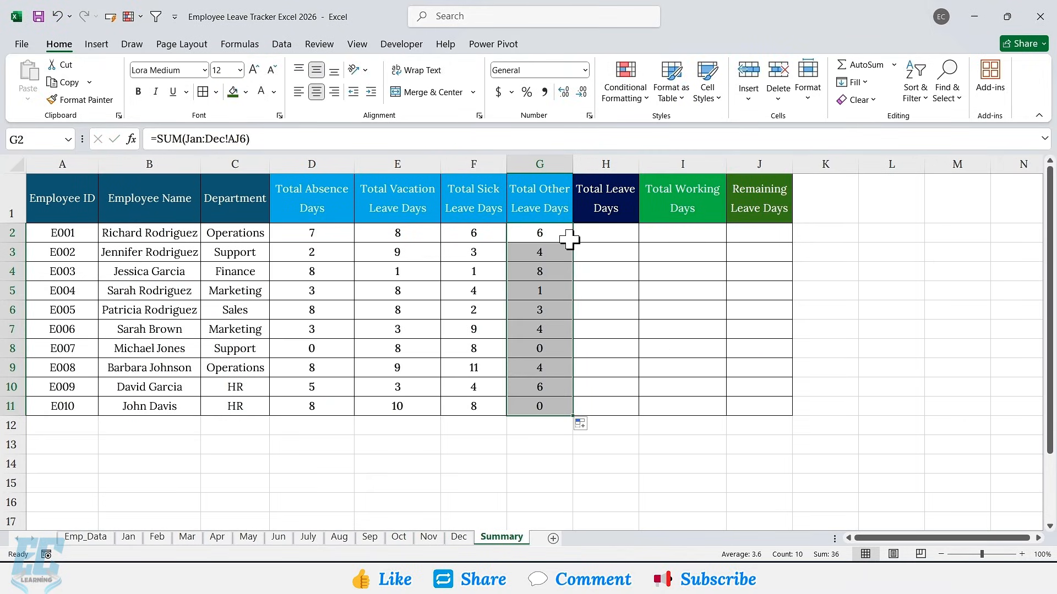
Step: Enter =SUM('Jan:Dec'!AL6) in I2 for total working days and fill it down to I11
left_click(679, 232)
type("=SUM(")
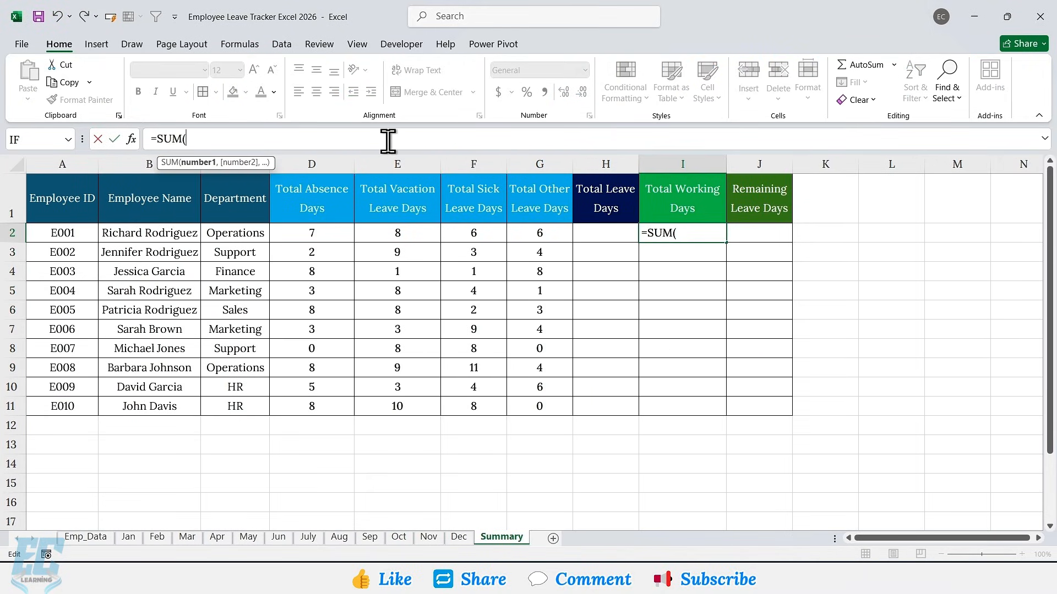
left_click(128, 537)
left_click(458, 537, "shift")
left_click(1008, 263)
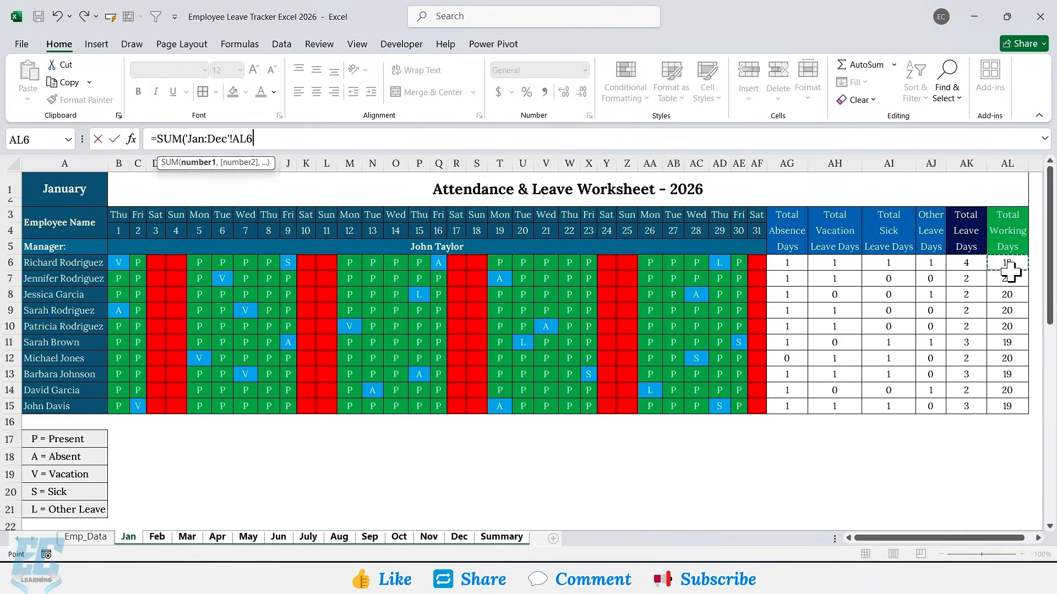
key("Return")
left_click(715, 233)
double_click(726, 242)
left_click(718, 231)
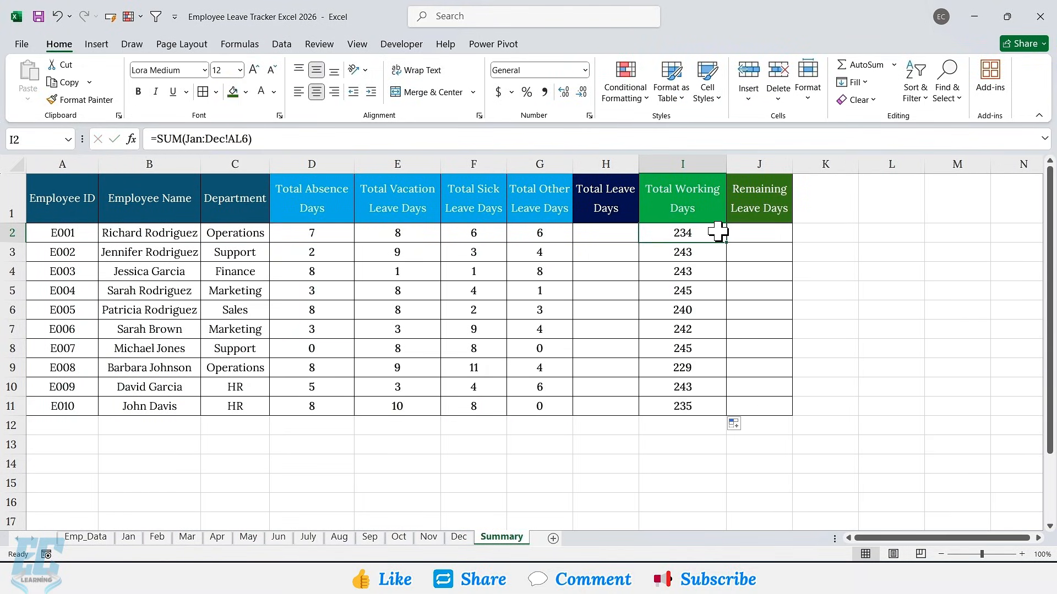
Step: Enter =SUM('Jan:Dec'!AK6) in H2 for total leave days and fill it down to H11
left_click(611, 232)
type("=SUM(")
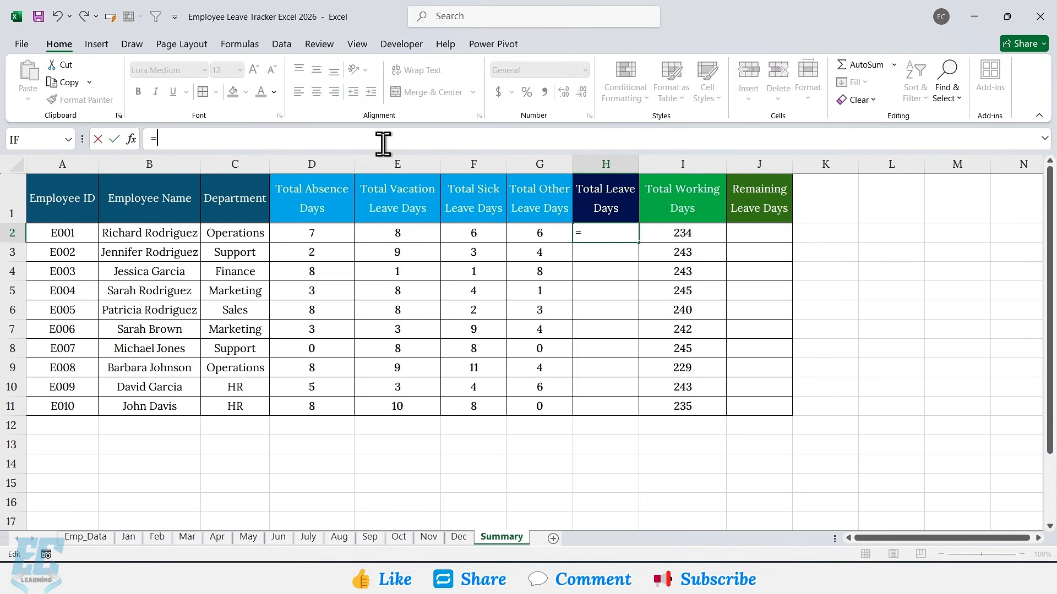
left_click(125, 540)
left_click(456, 538, "shift")
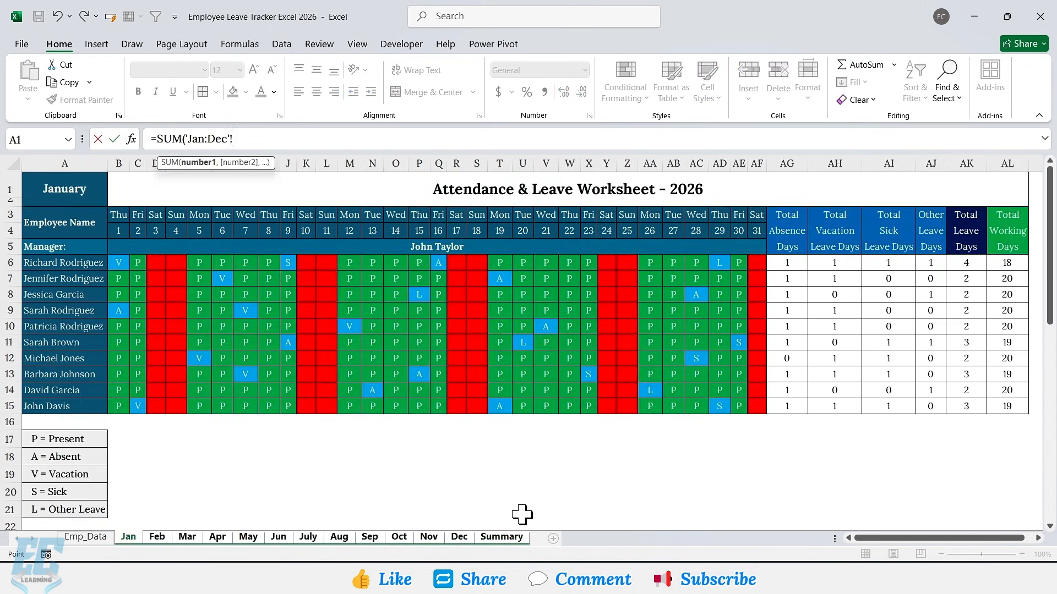
left_click(963, 260)
key("Return")
double_click(638, 242)
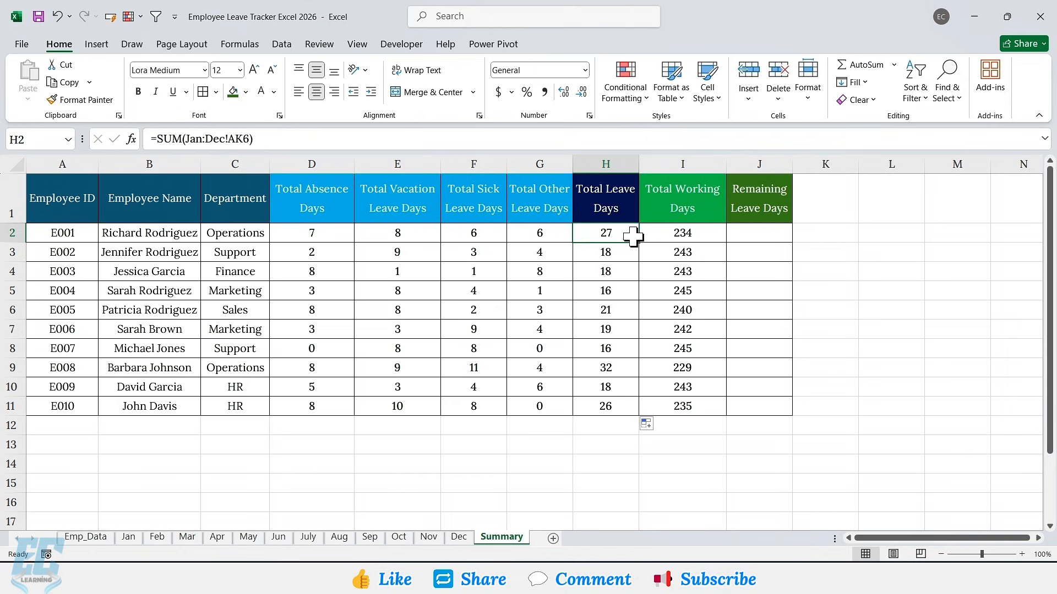
Step: Enter =Emp_Data!G2-Summary!H2 in J2 to subtract the first employee's total leave from the annual entitlement
left_click(745, 210)
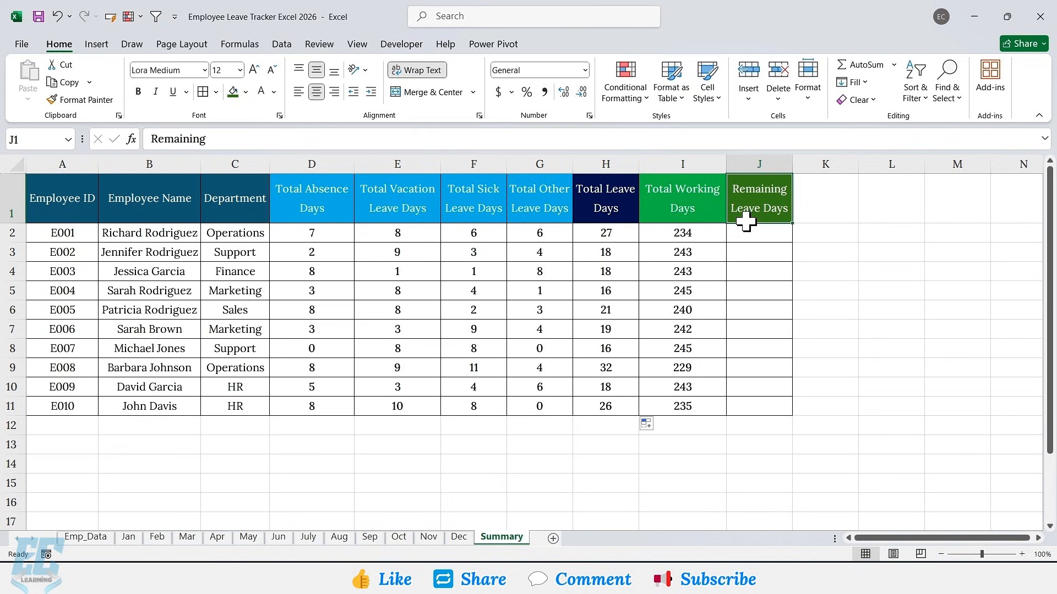
left_click(740, 232)
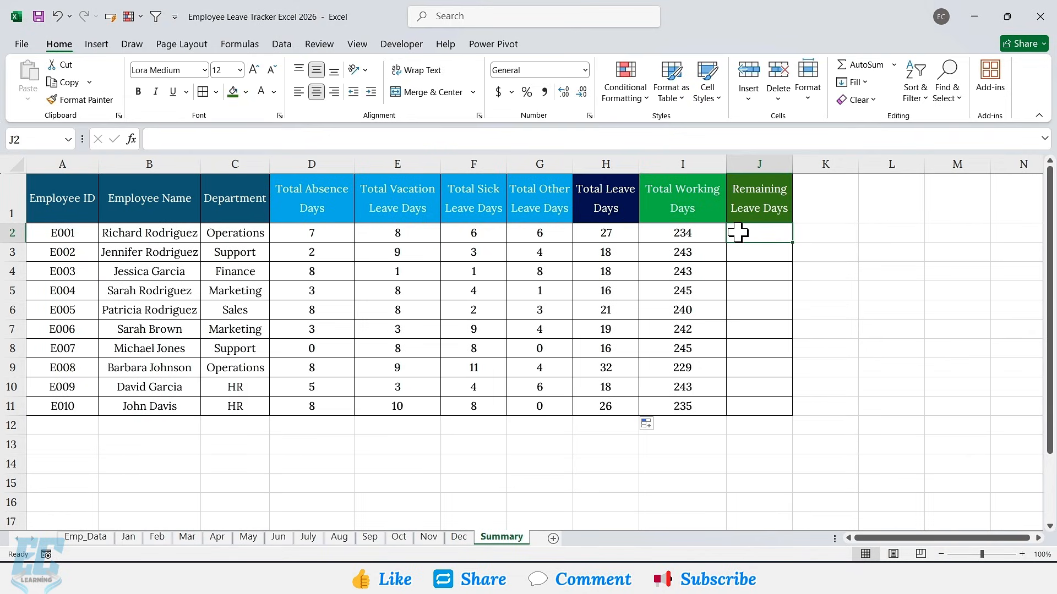
left_click(464, 139)
type("=")
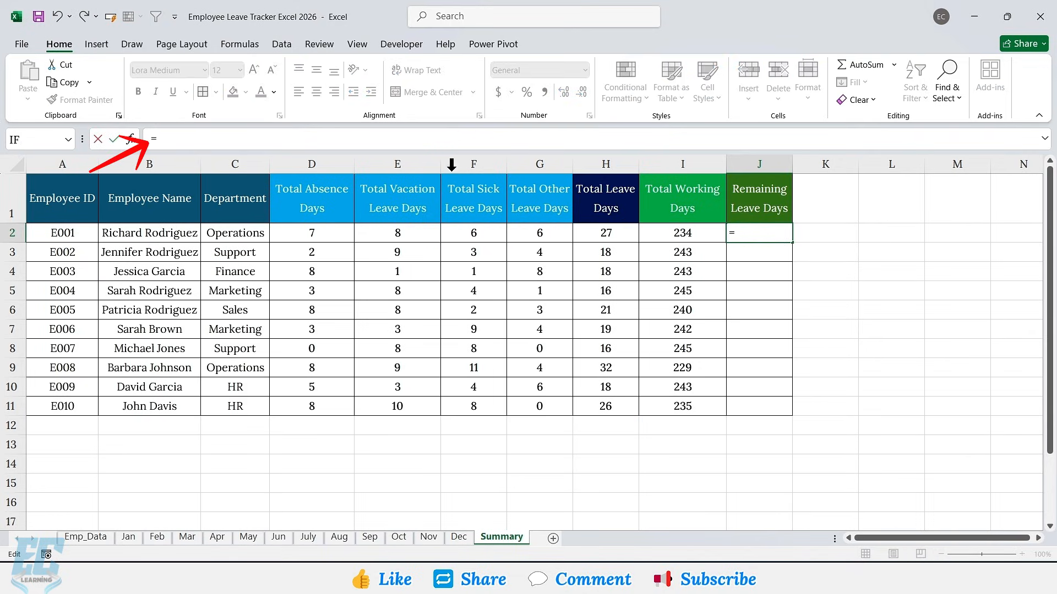
left_click(102, 542)
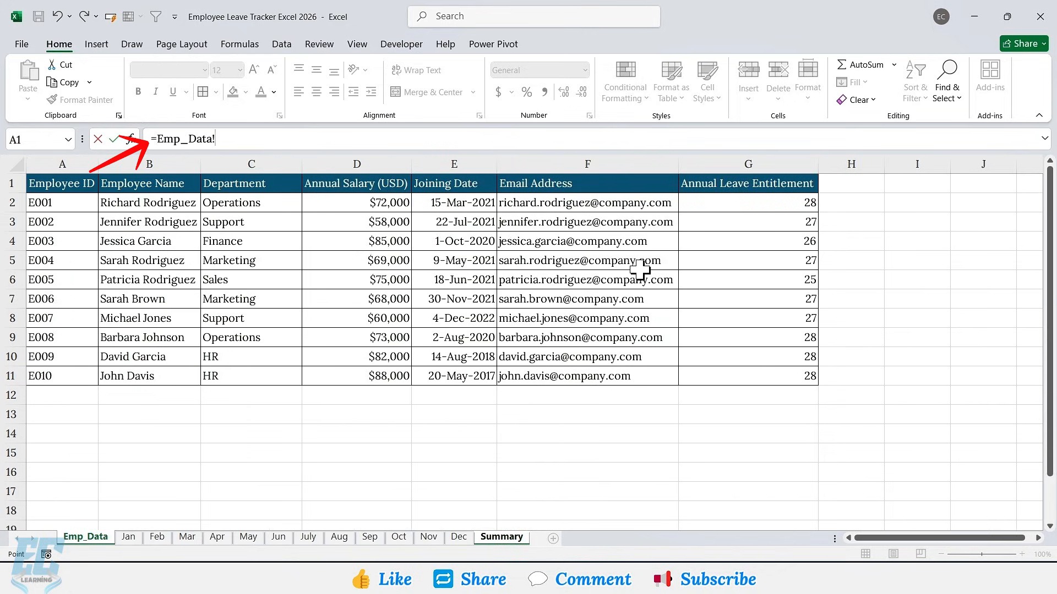
left_click(755, 207)
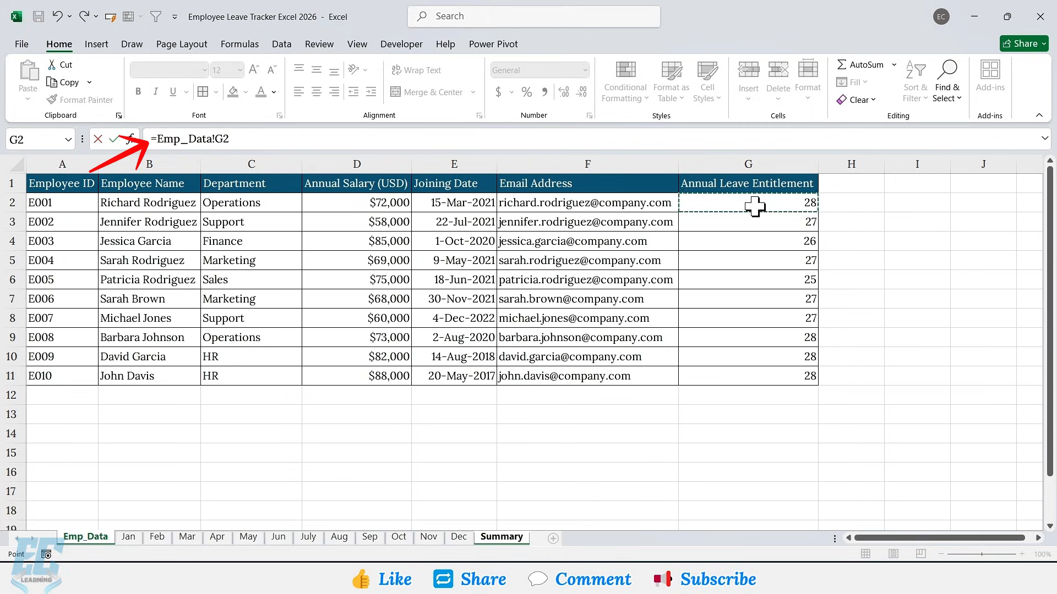
type("-")
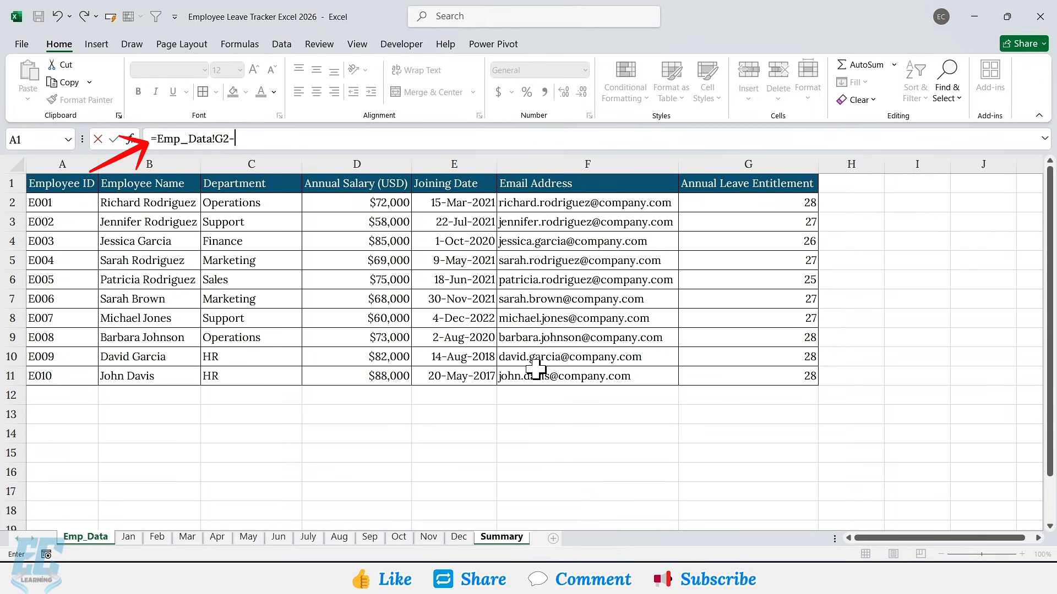
left_click(507, 540)
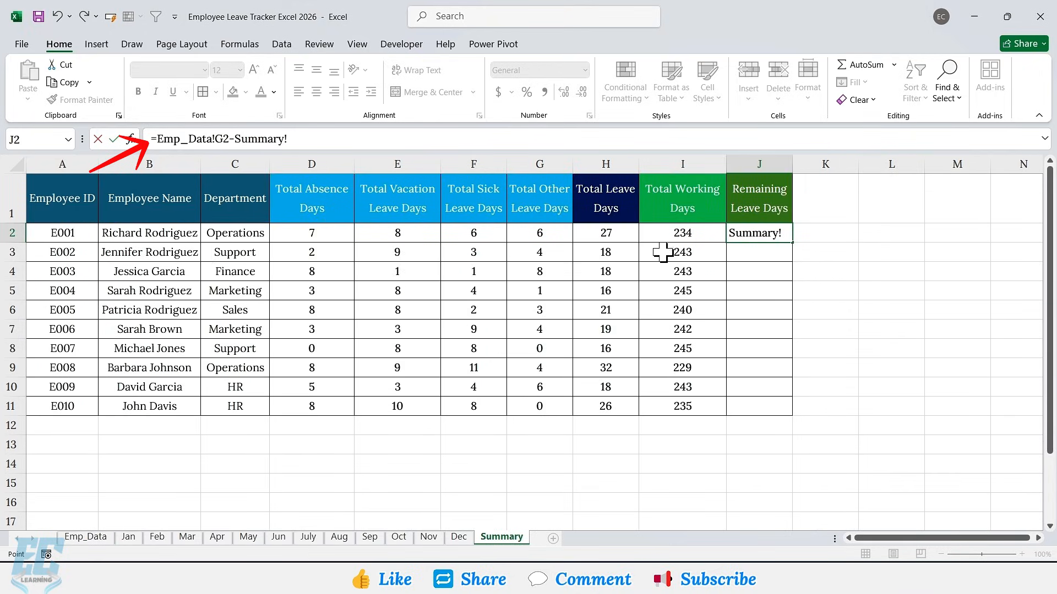
left_click(614, 235)
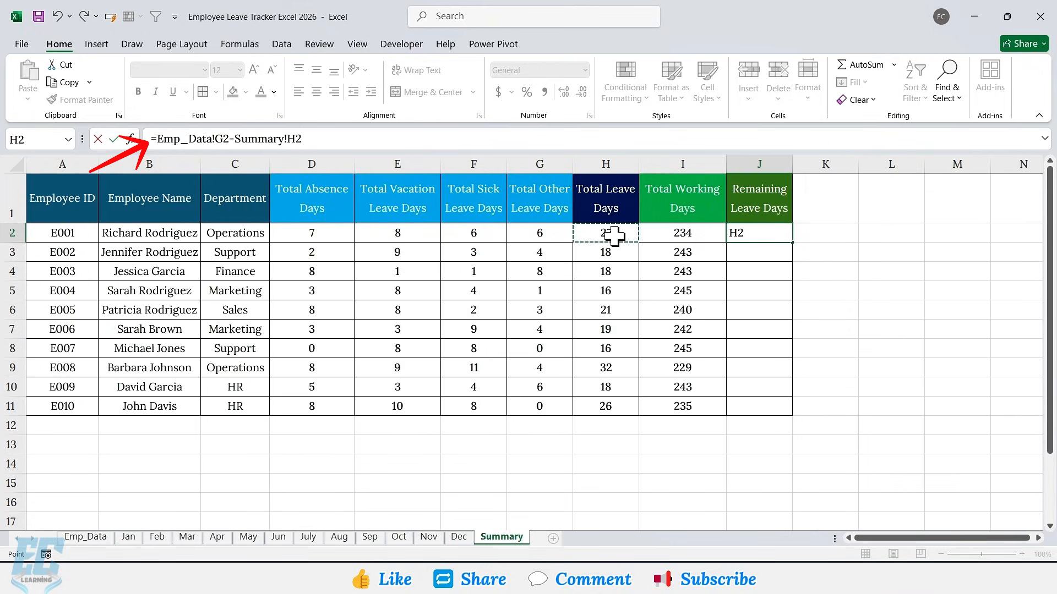
key("Return")
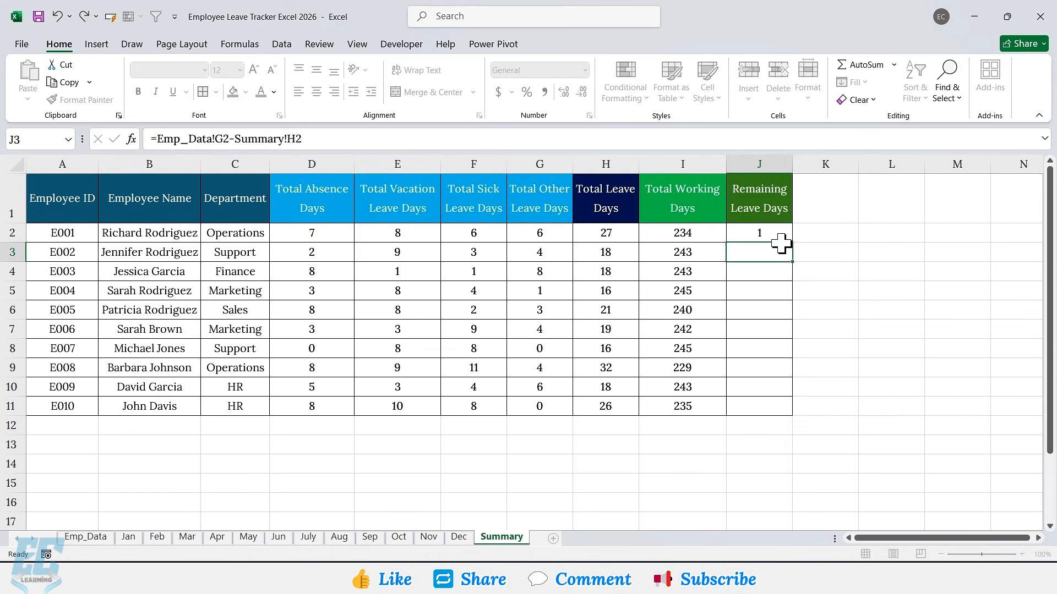
Step: Fill the Remaining Leave Days formula from J2 down to J11
left_click(779, 237)
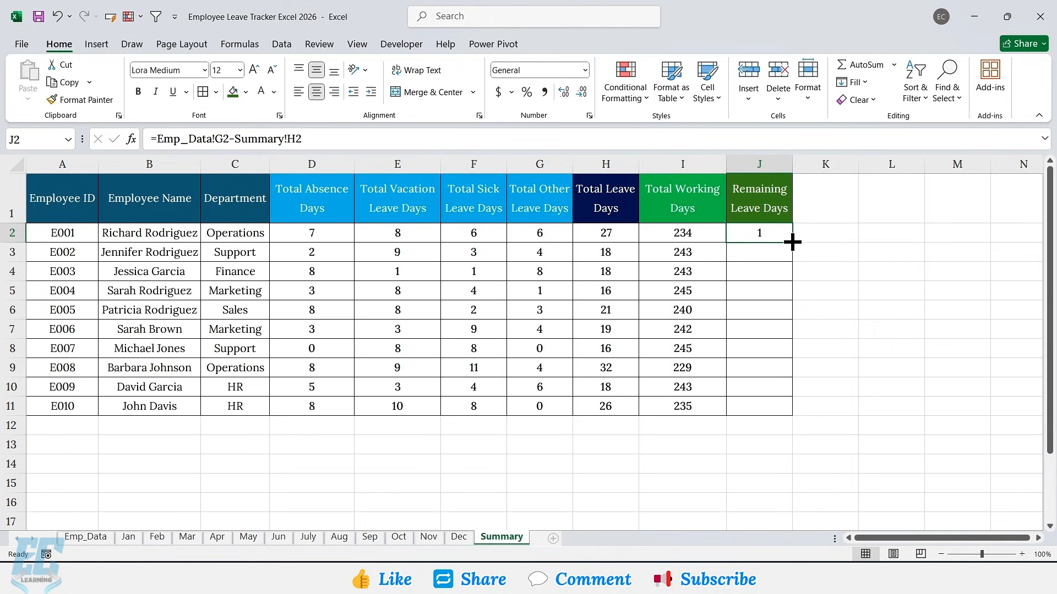
left_click_drag(792, 242, 786, 412)
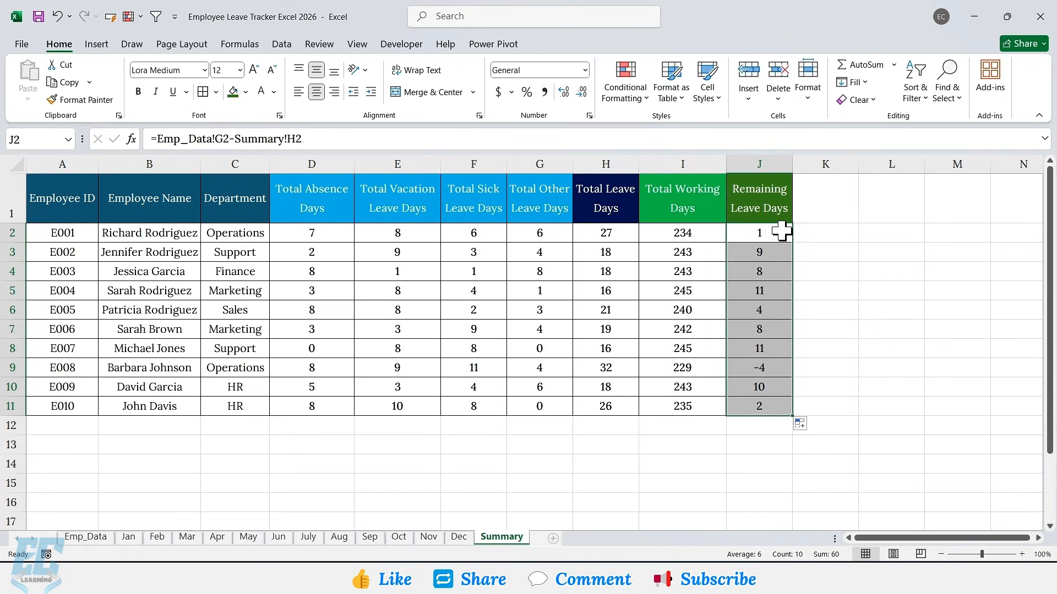
left_click(781, 233)
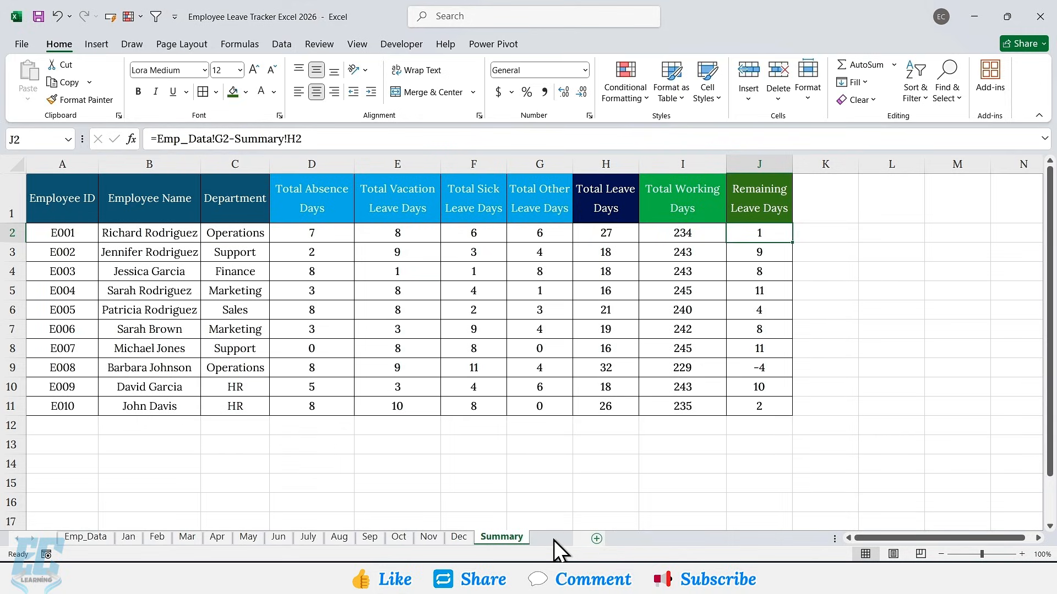
Step: Add a new sheet named Dashboard after Summary and hide its gridlines
left_click(553, 539)
right_click(552, 537)
left_click(596, 386)
type("Dashboard")
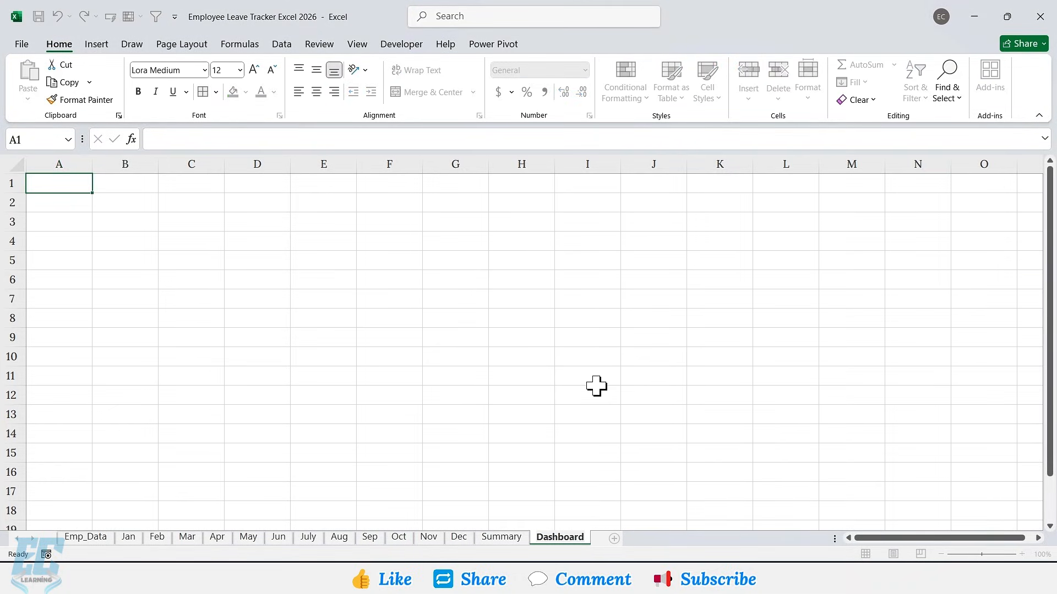
key("Return")
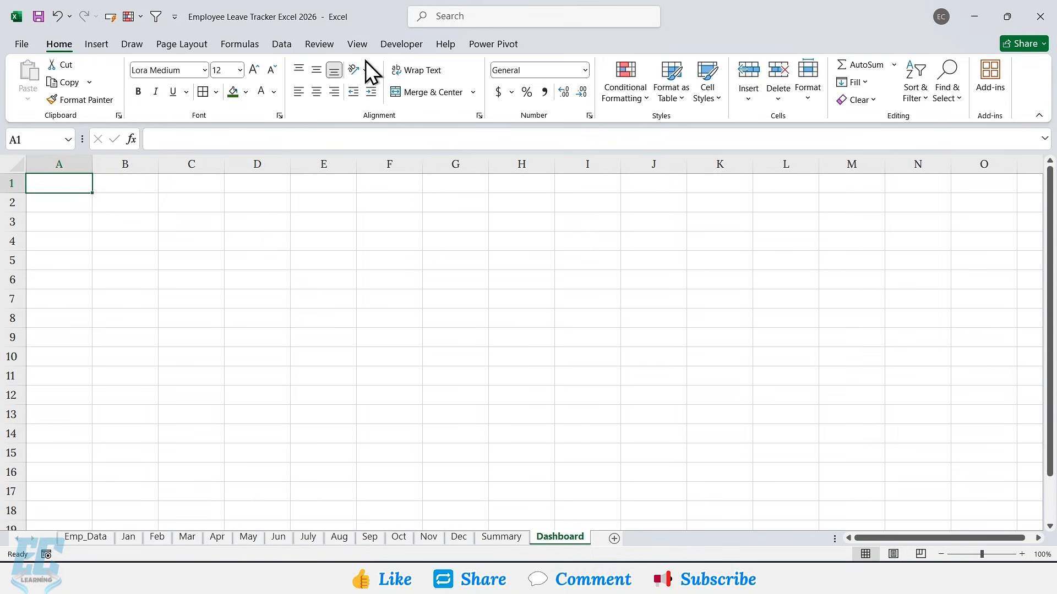
left_click(359, 46)
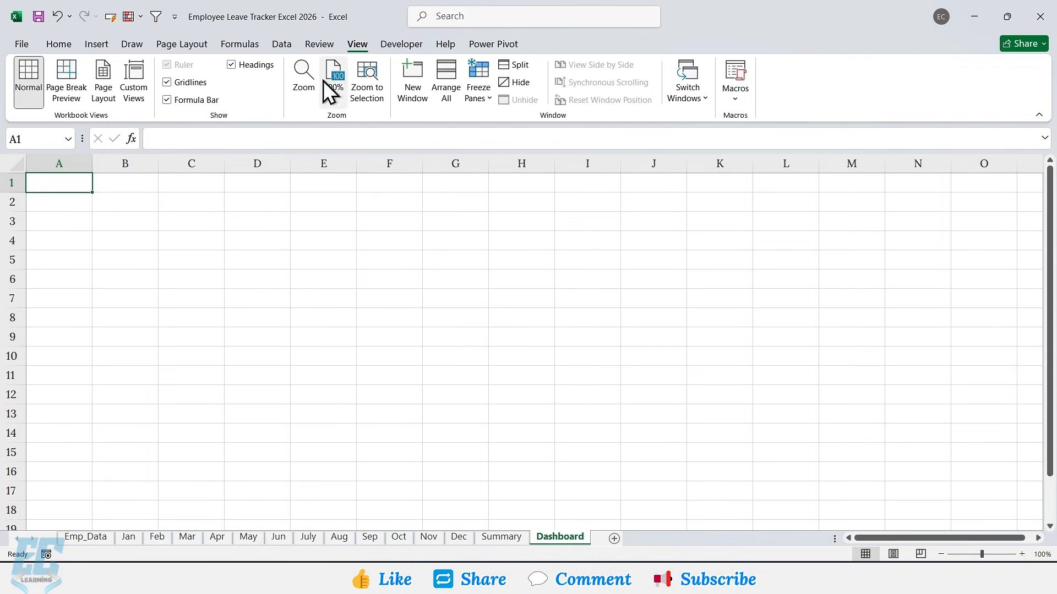
left_click(168, 82)
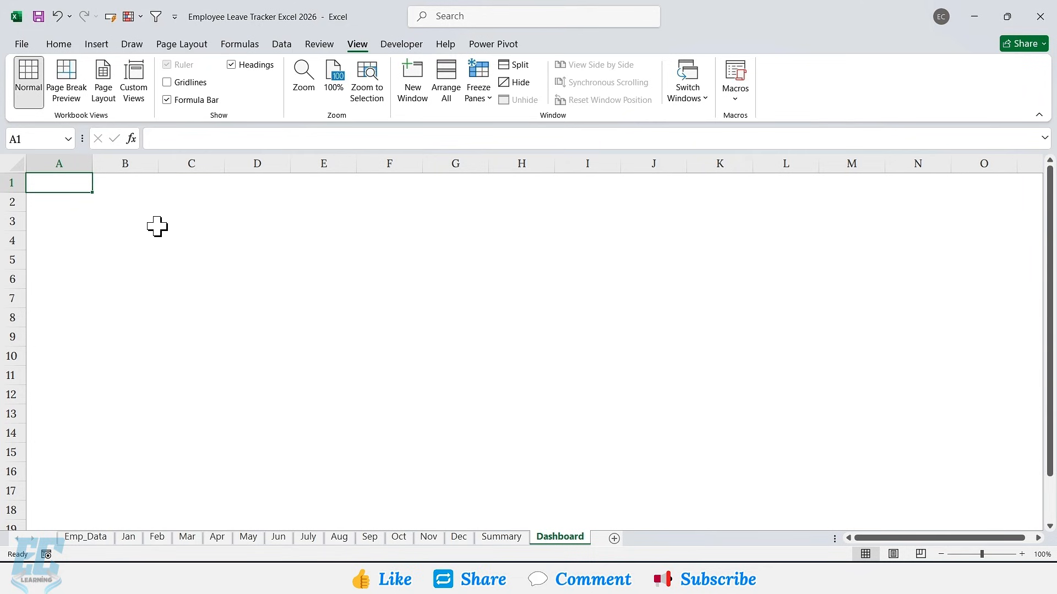
Step: Draw a background rectangle about 6.21" high and 19.81" wide on the Dashboard sheet, starting at cell A1
left_click(96, 44)
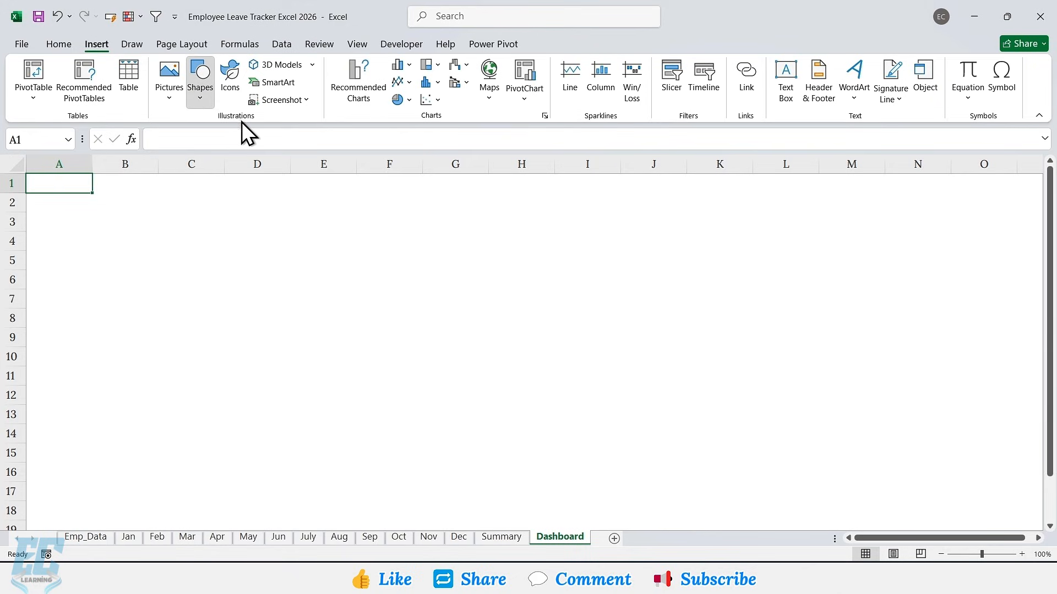
left_click(245, 148)
mouse_move(26, 174)
left_mouse_down()
mouse_move(133, 295)
mouse_move(207, 330)
mouse_move(1041, 529)
left_mouse_up()
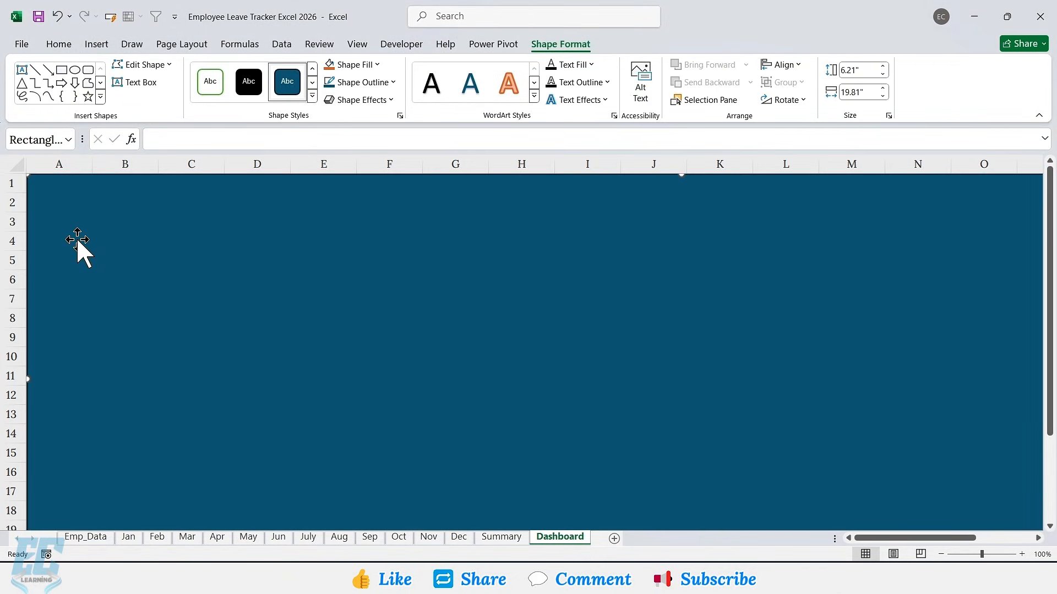
Step: Fill the background rectangle with standard dark blue and remove its outline
left_click(378, 65)
left_click(414, 214)
left_click(392, 82)
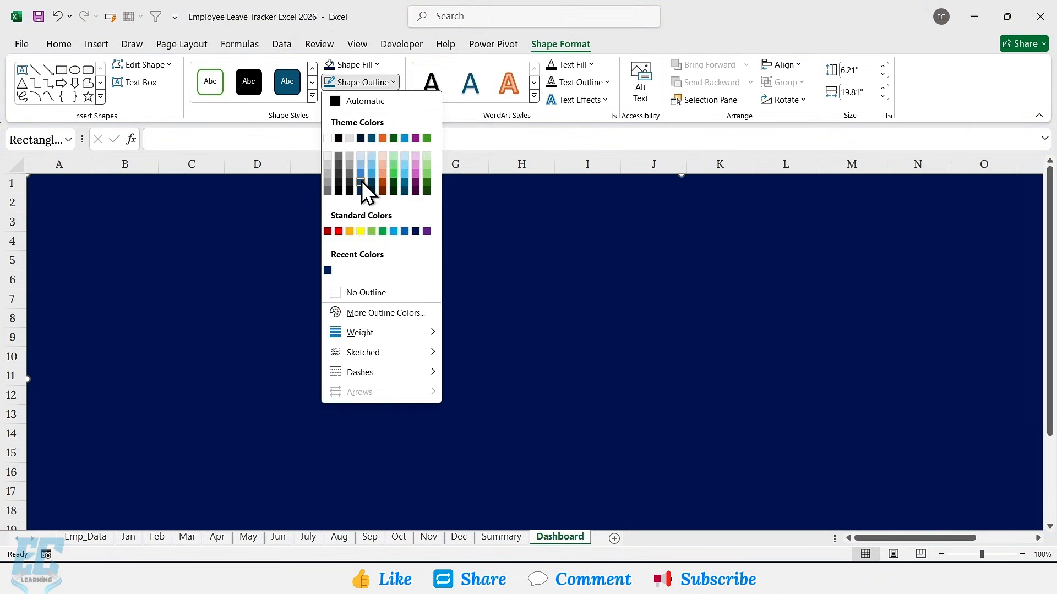
left_click(361, 292)
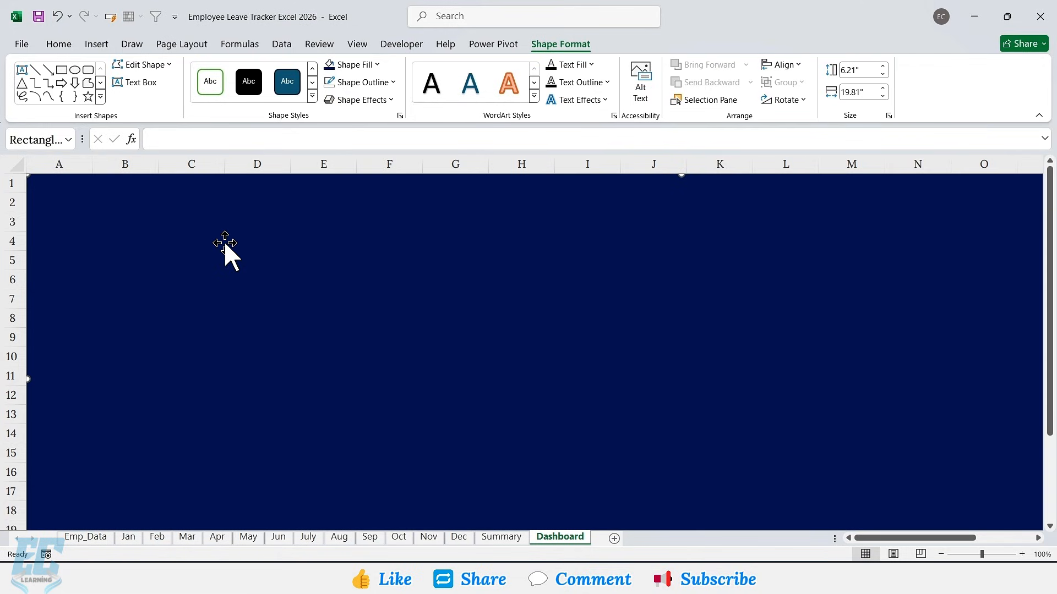
Step: Convert the Summary sheet's data range A1:J11 into a table with headers
left_click(498, 537)
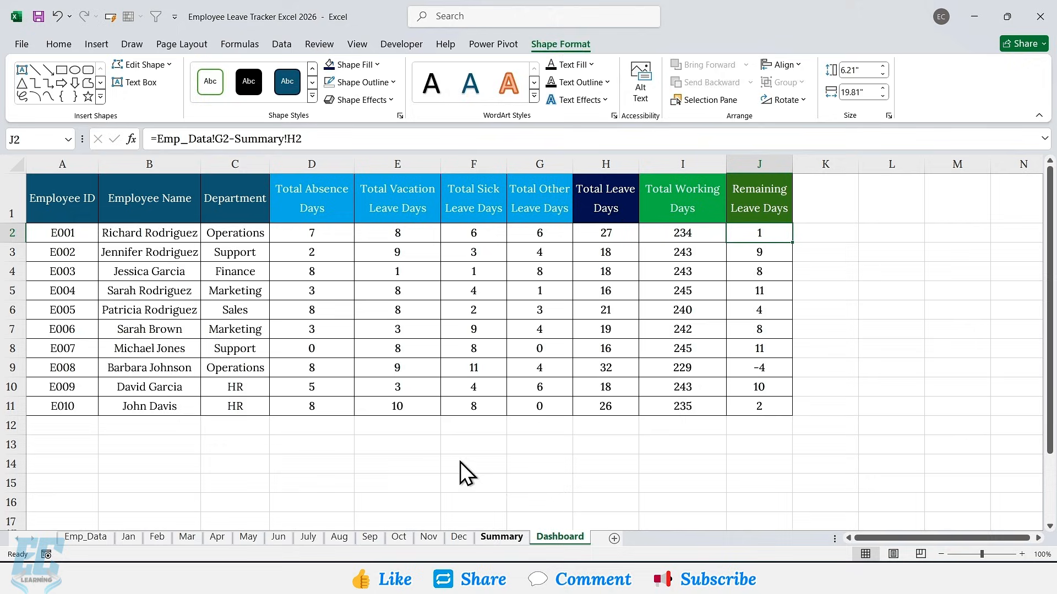
left_click(367, 289)
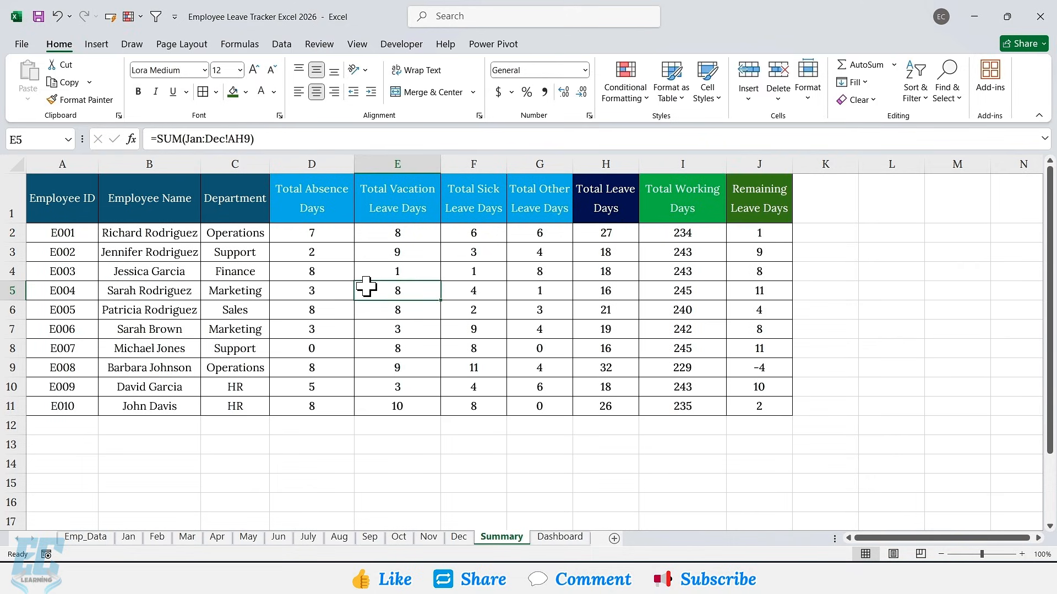
key("ctrl+t")
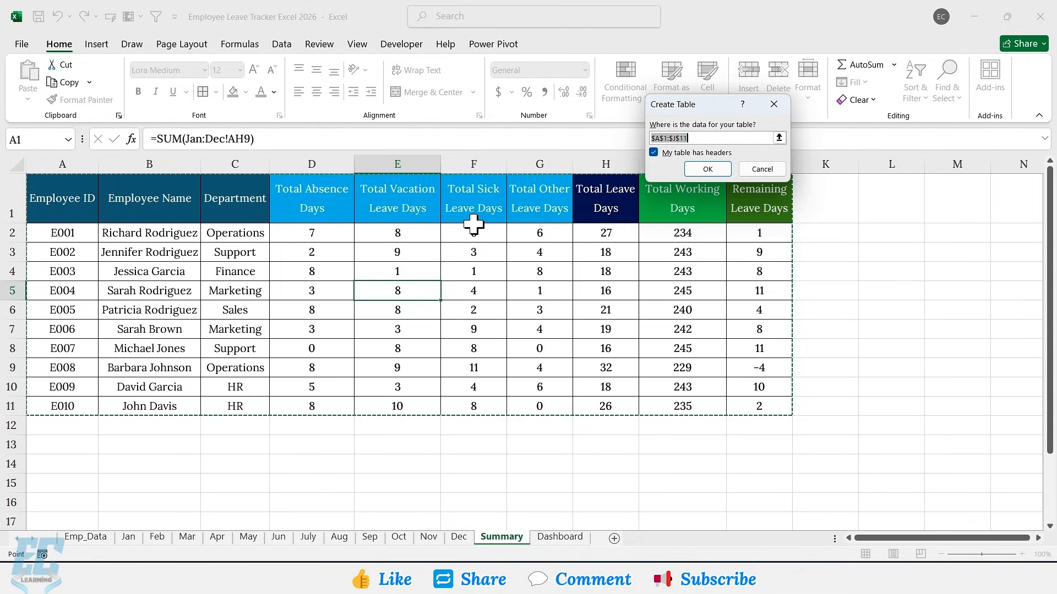
left_click_drag(701, 104, 499, 256)
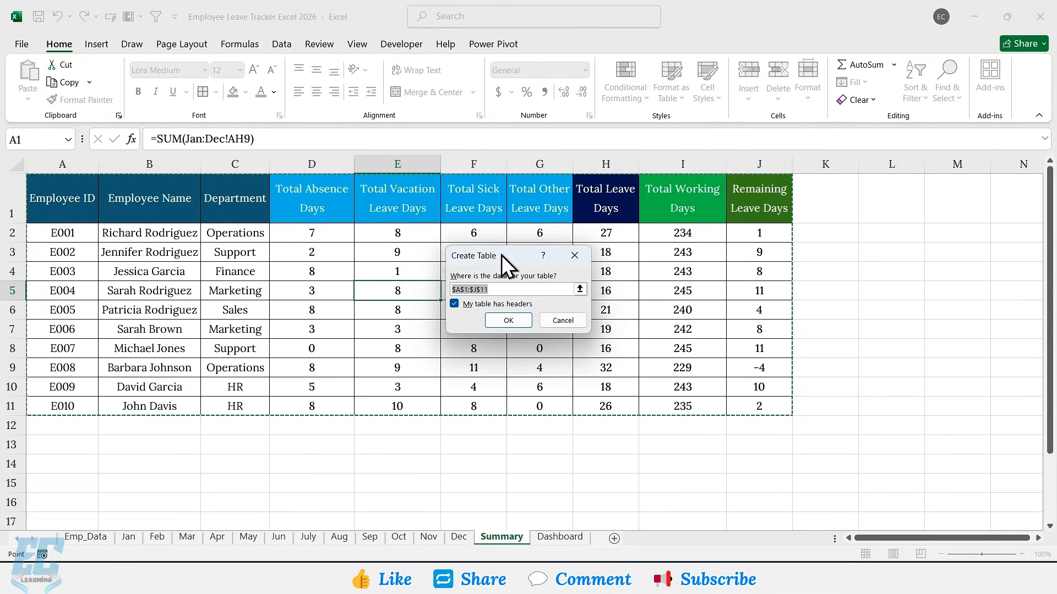
left_click(497, 323)
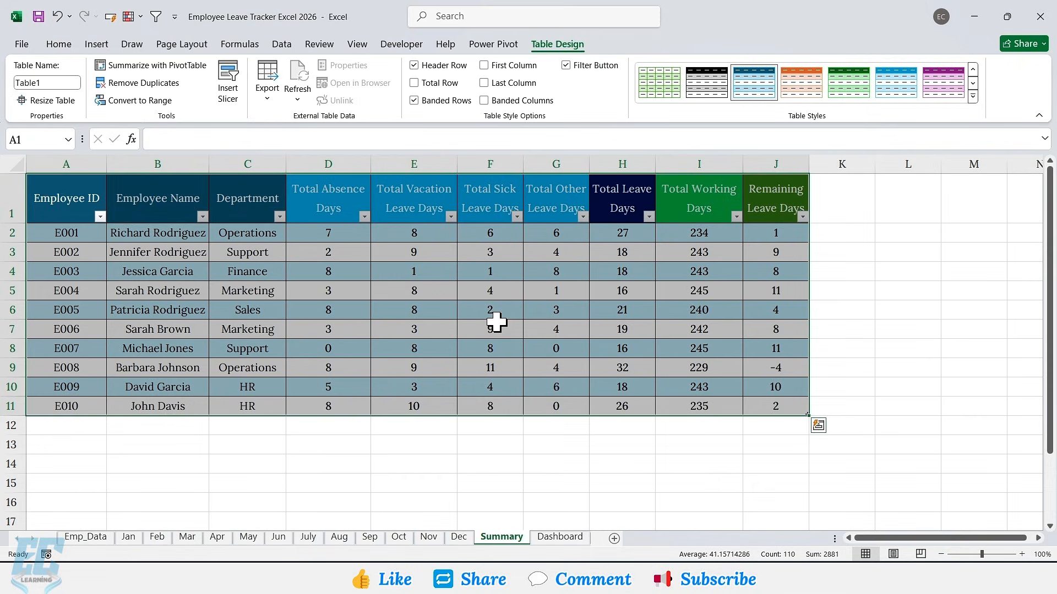
Step: Create a PivotTable from the Summary table on a new worksheet, with Employee Name as rows and Total Working Days as values
left_click(91, 44)
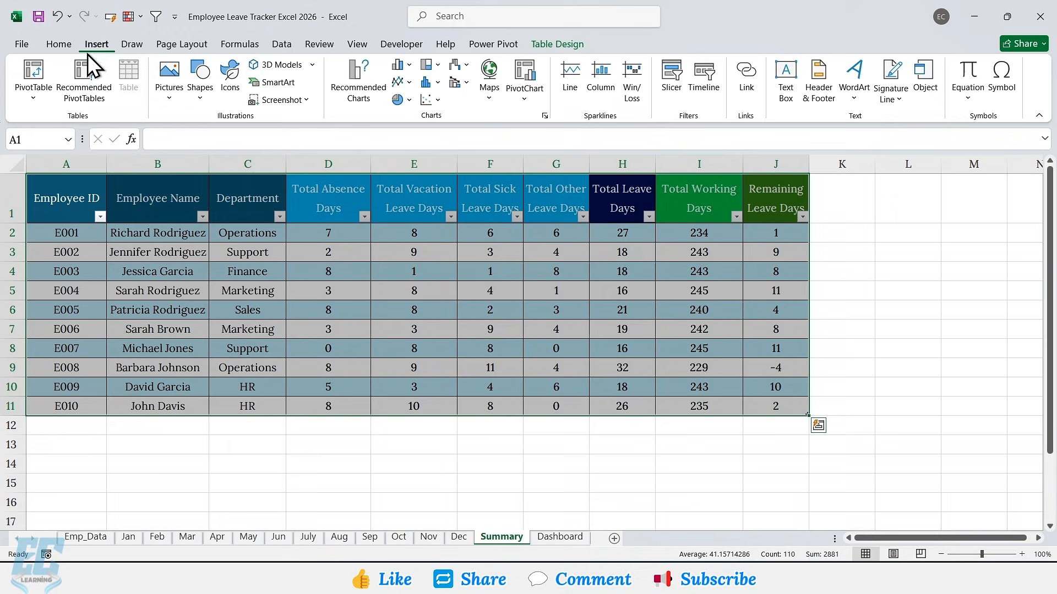
left_click(46, 69)
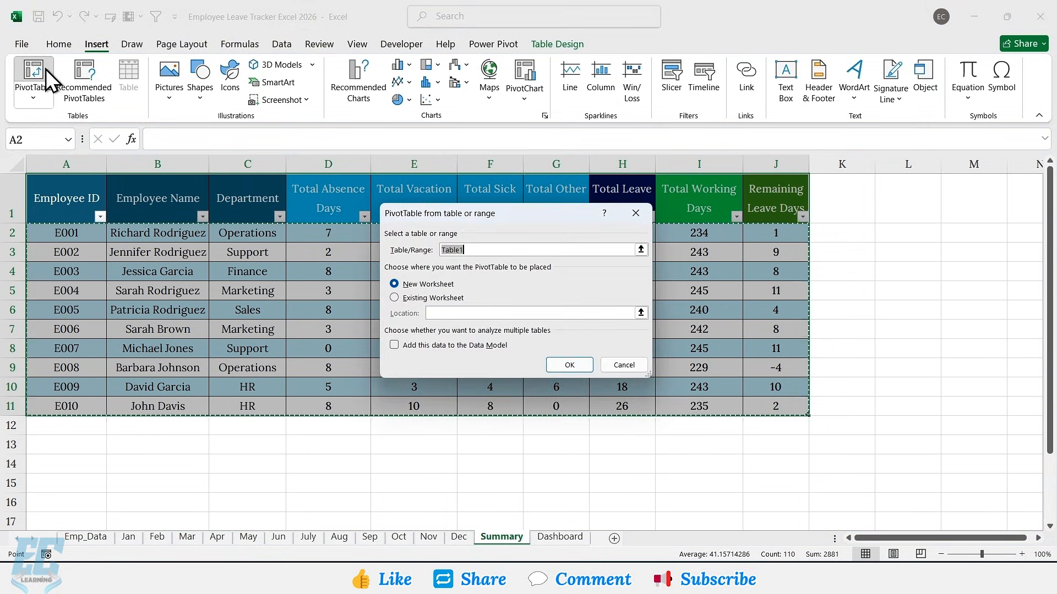
left_click(428, 284)
left_click(567, 365)
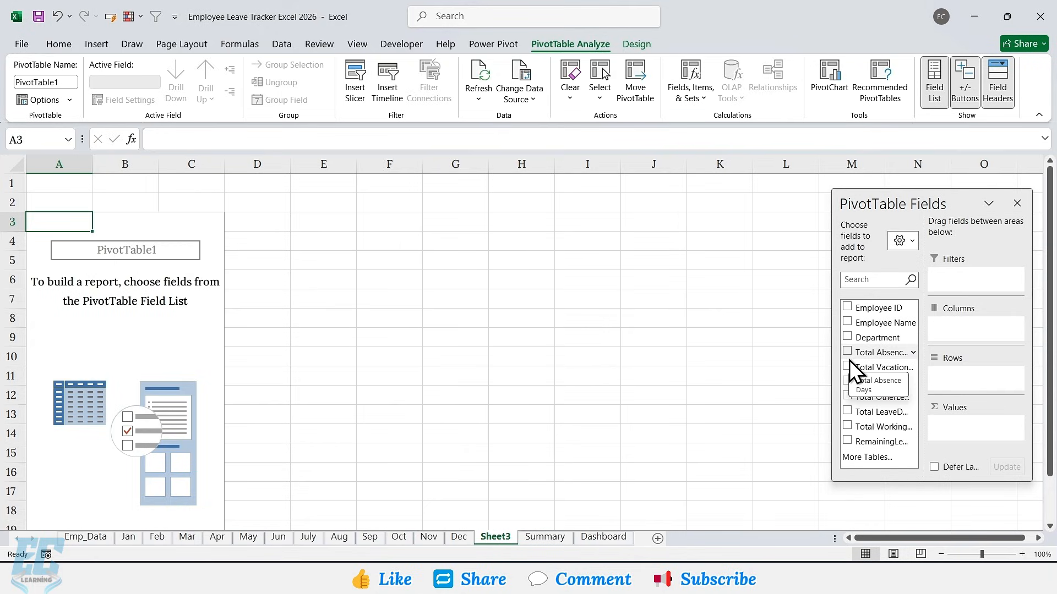
left_click_drag(859, 323, 960, 389)
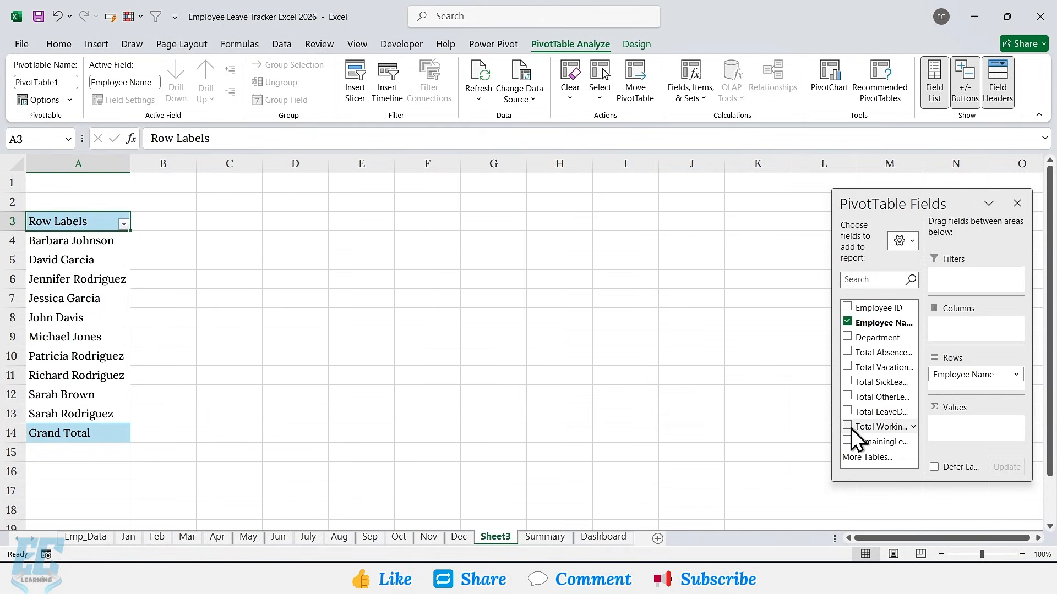
left_click_drag(850, 426, 985, 426)
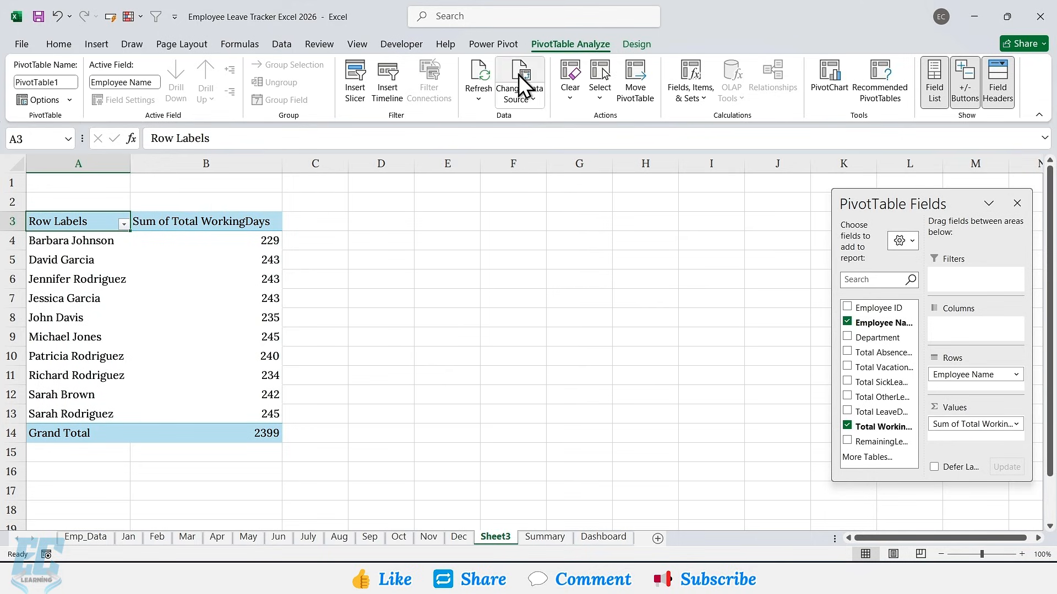
Step: Insert slicers for Employee Name and Department and place them side by side, clear of the PivotTable
left_click(359, 78)
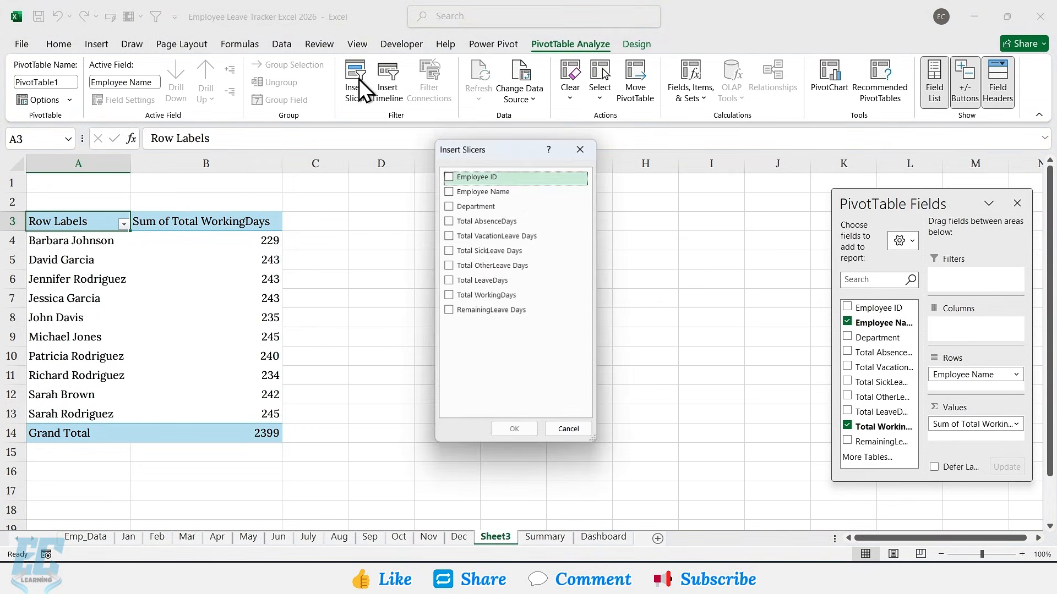
left_click(448, 192)
left_click(520, 431)
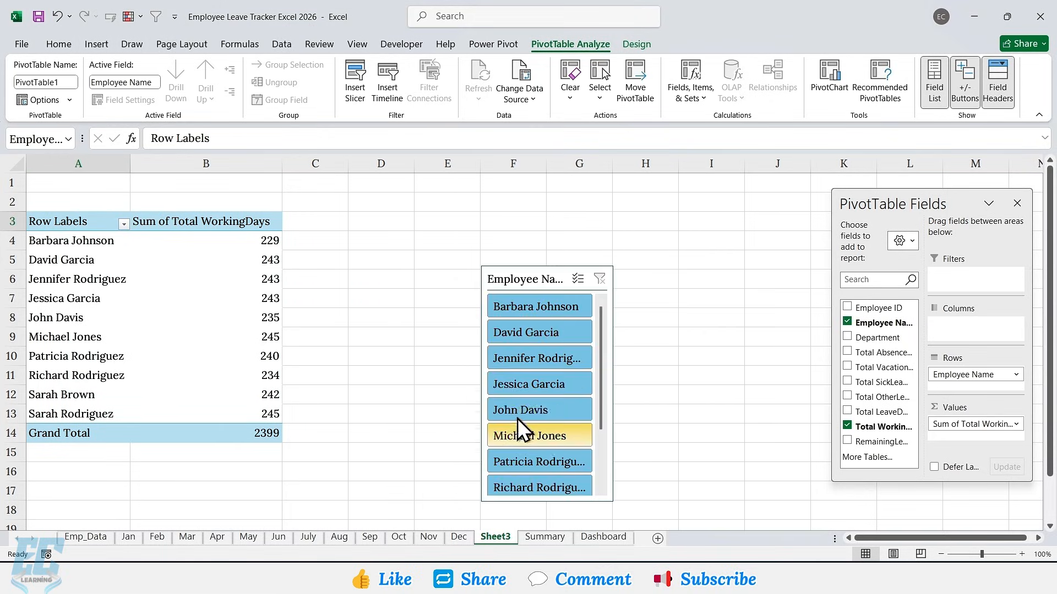
left_click(236, 238)
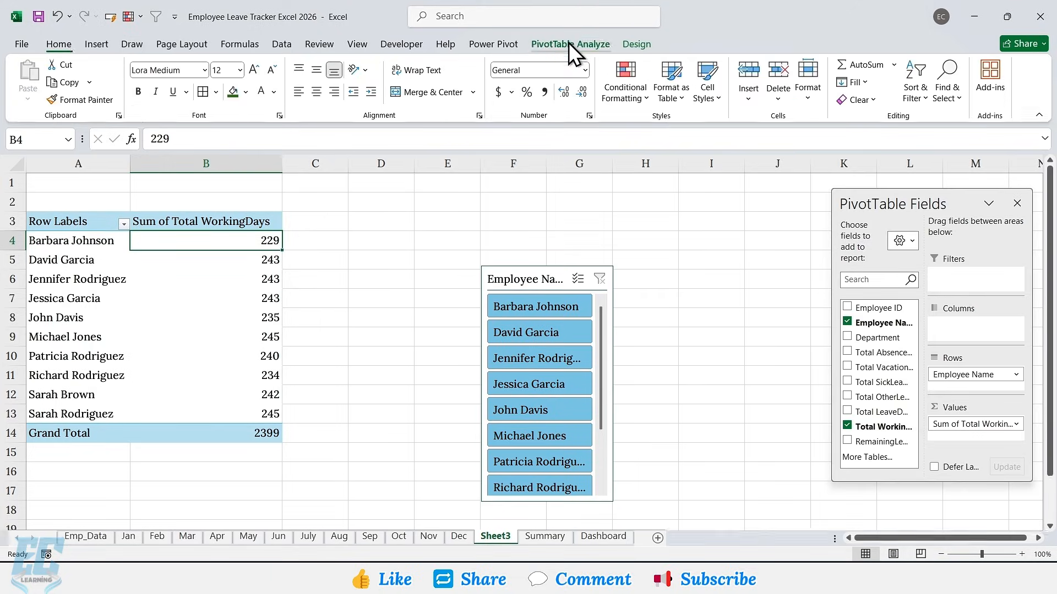
left_click(569, 44)
left_click(357, 81)
left_click(448, 206)
left_click(514, 430)
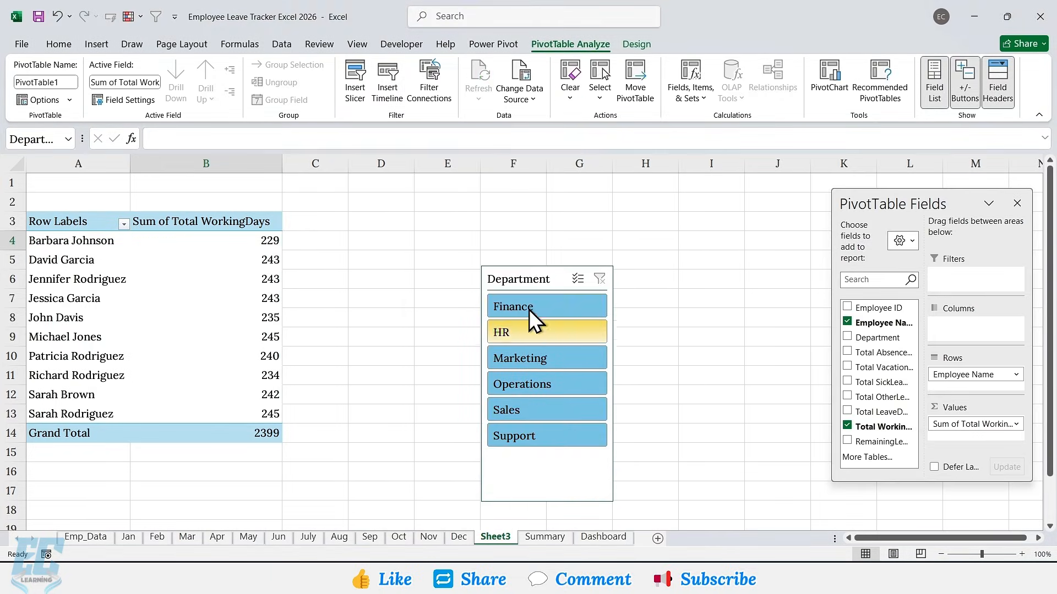
left_click_drag(532, 287, 677, 290)
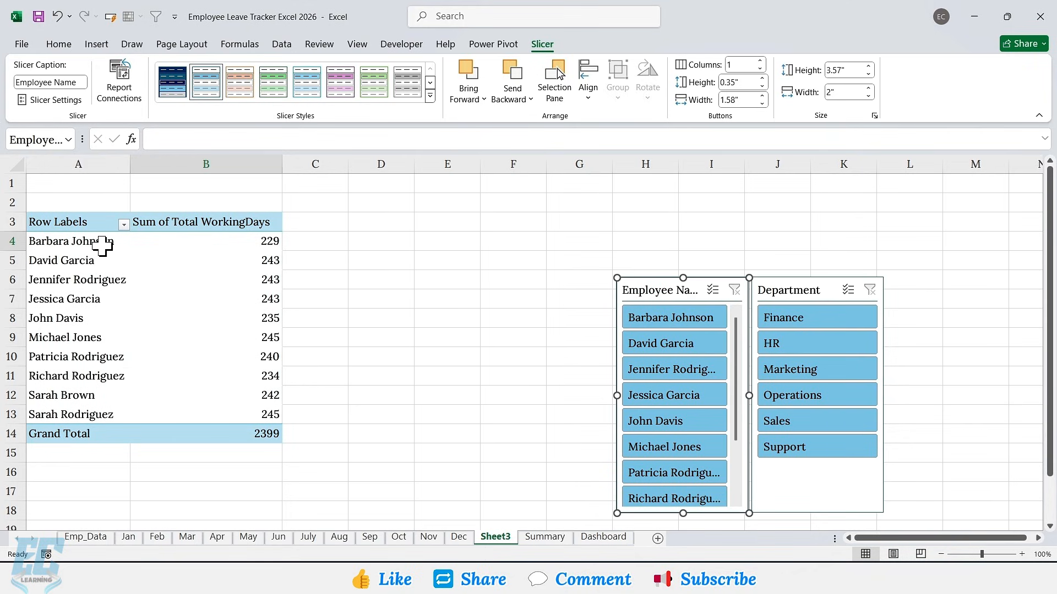
Step: Copy the working days PivotTable to D3 and reduce the copy to the sum of Total Absence Days only
left_click_drag(80, 226, 213, 427)
key("ctrl+c")
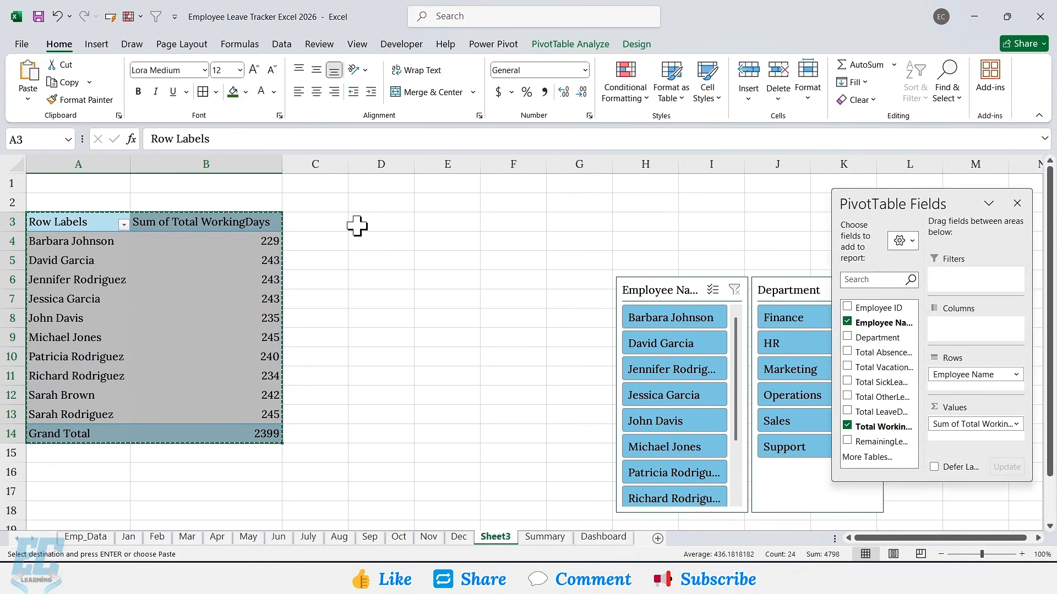
left_click(356, 223)
key("ctrl+v")
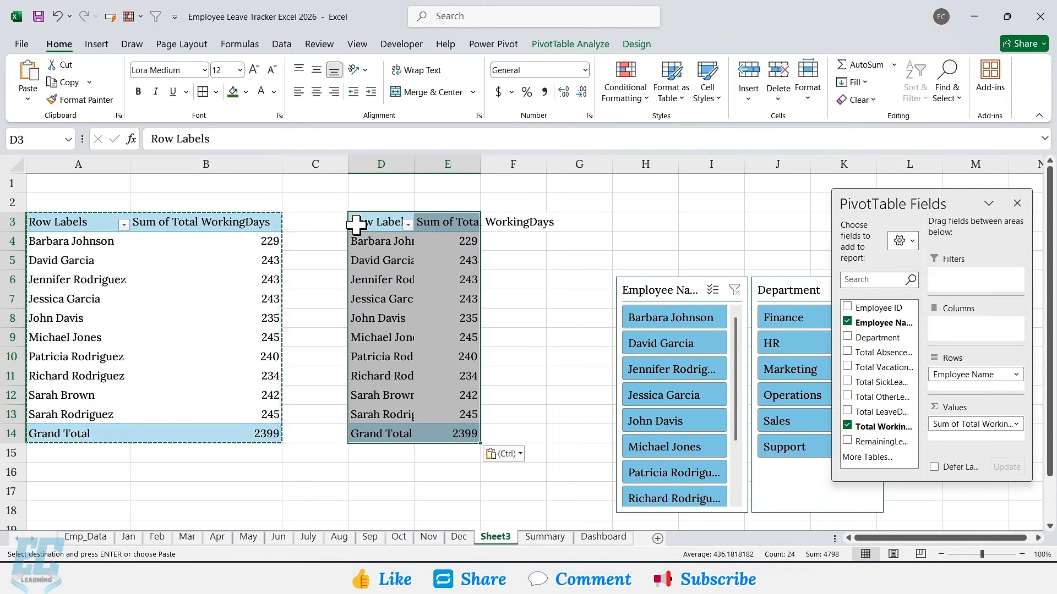
left_click(847, 323)
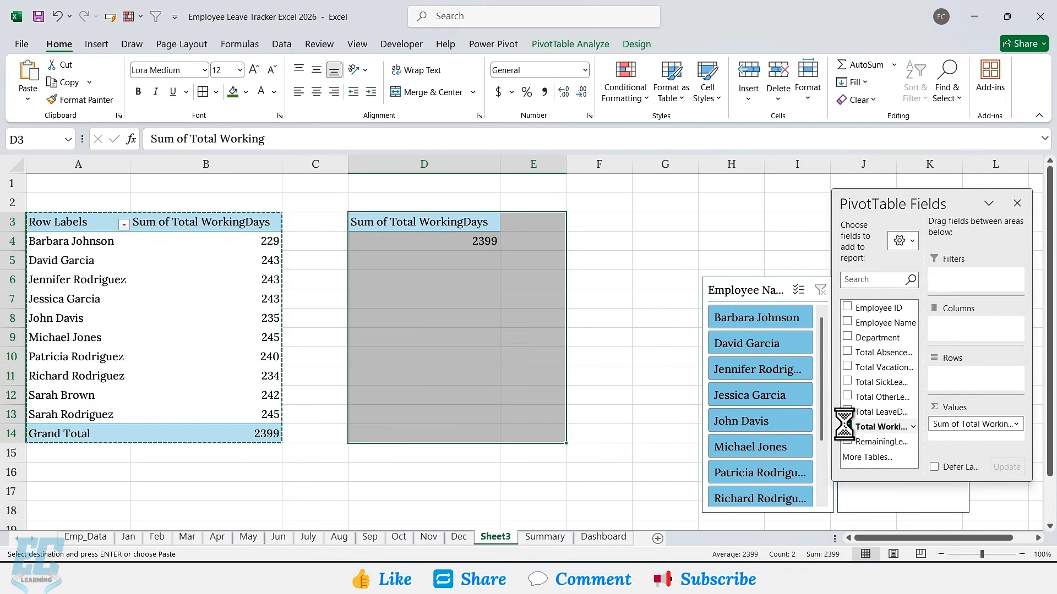
left_click(847, 426)
left_click(851, 352)
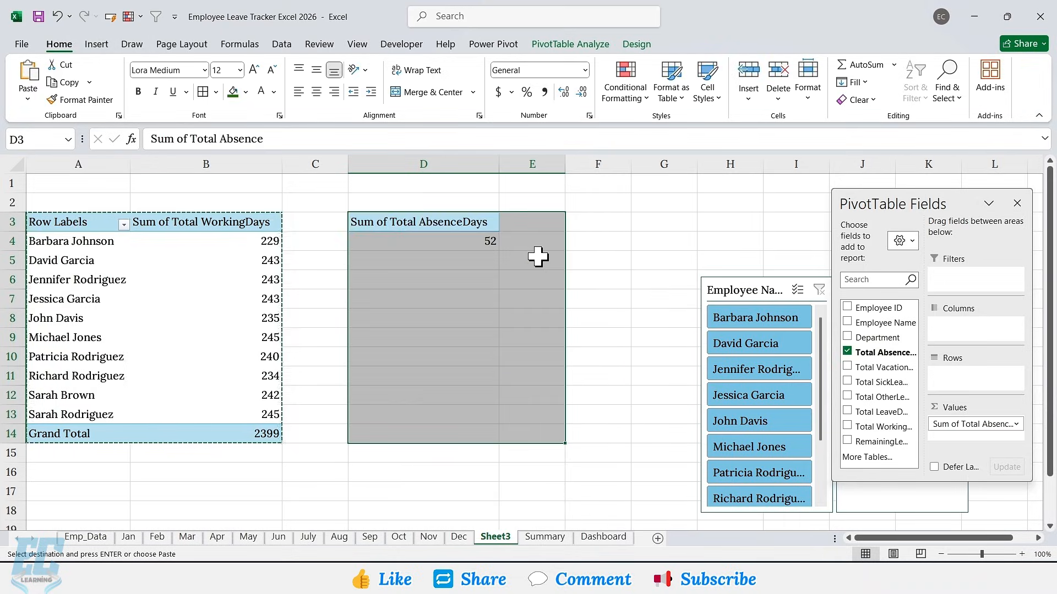
Step: Copy the absence PivotTable to D6 and replace its value field with Total Vacation Leave Days
left_click_drag(440, 228, 448, 240)
key("ctrl+c")
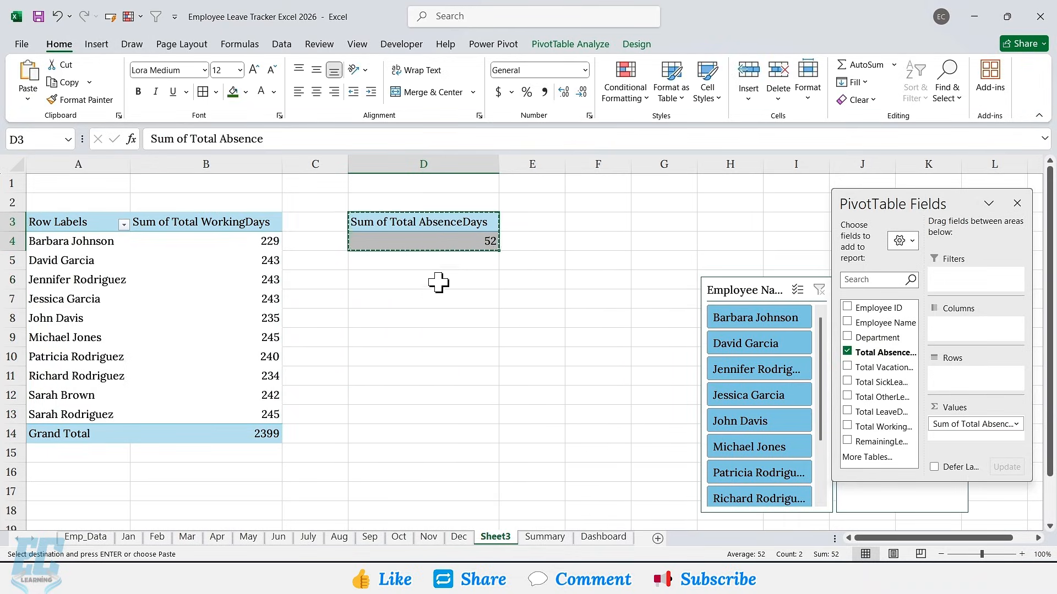
left_click(437, 283)
key("ctrl+v")
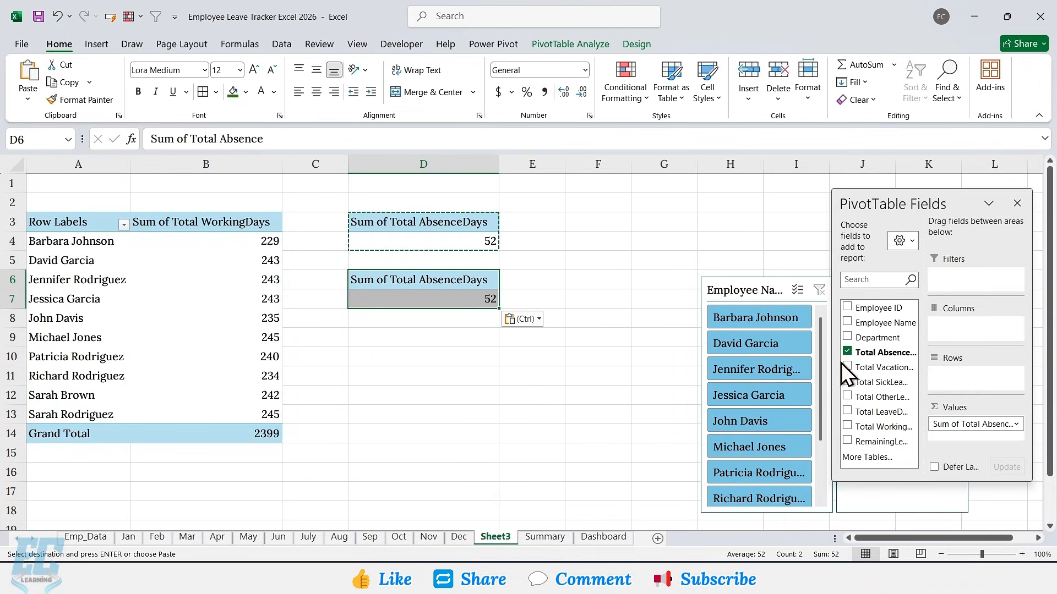
left_click(847, 352)
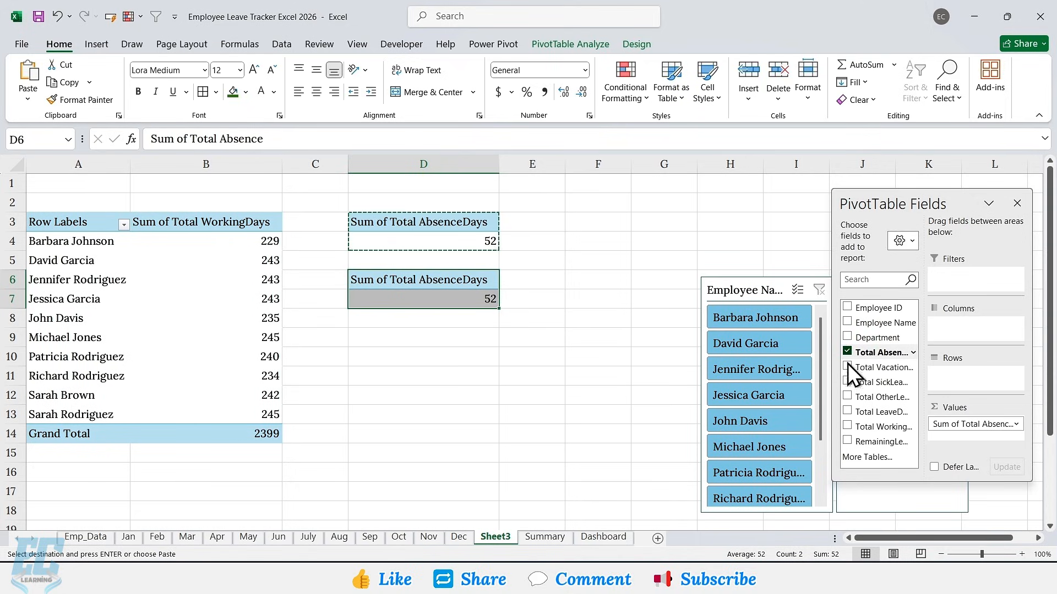
left_click_drag(850, 368, 972, 432)
Step: Copy the vacation leave PivotTable to D9 and replace its value field with Total Sick Leave Days
key("ctrl+c")
left_click(477, 334)
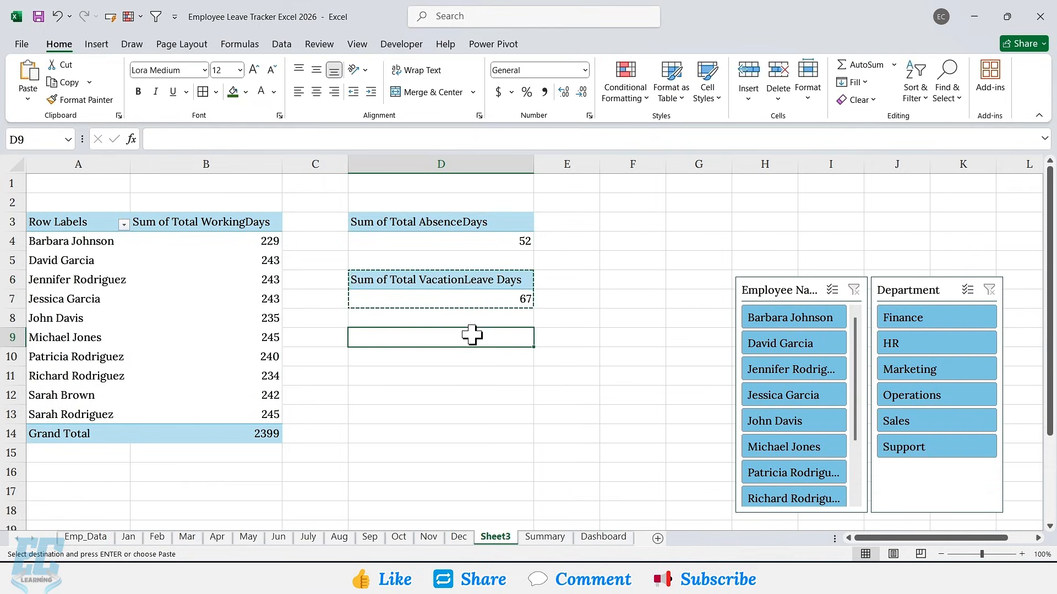
key("ctrl+v")
left_click(847, 367)
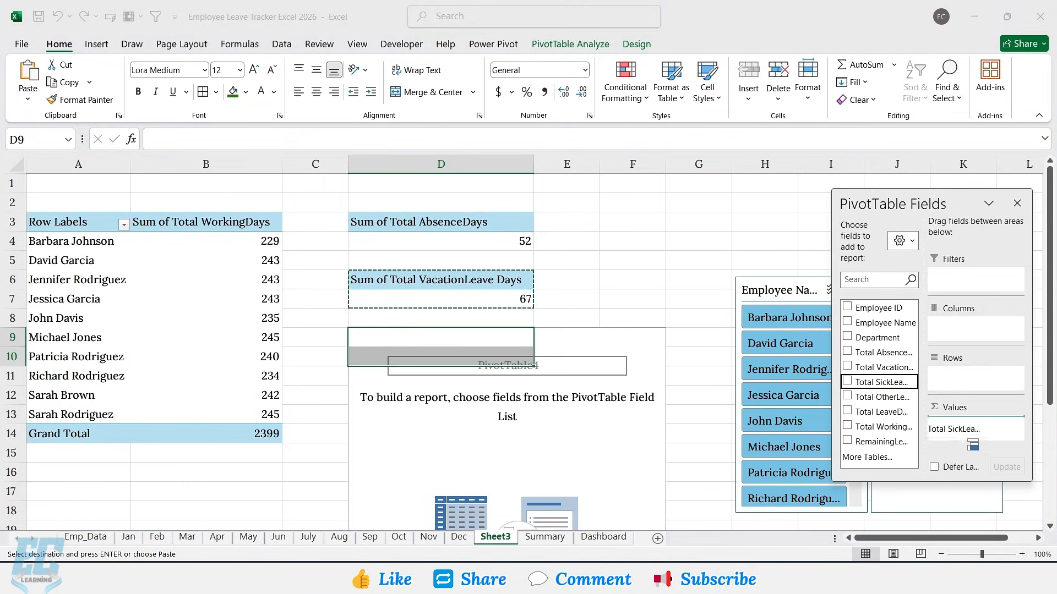
left_click_drag(603, 370, 602, 369)
Step: Copy the sick leave PivotTable to D12 and replace its value field with Total Other Leave Days
left_click_drag(484, 343, 489, 358)
key("ctrl+c")
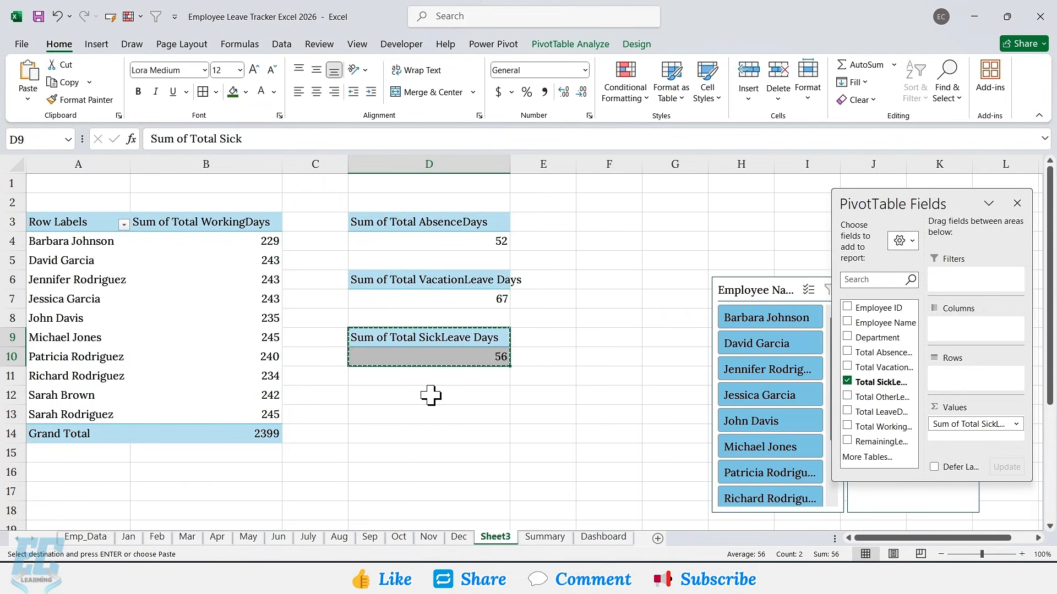
left_click(430, 394)
key("ctrl+v")
left_click(848, 382)
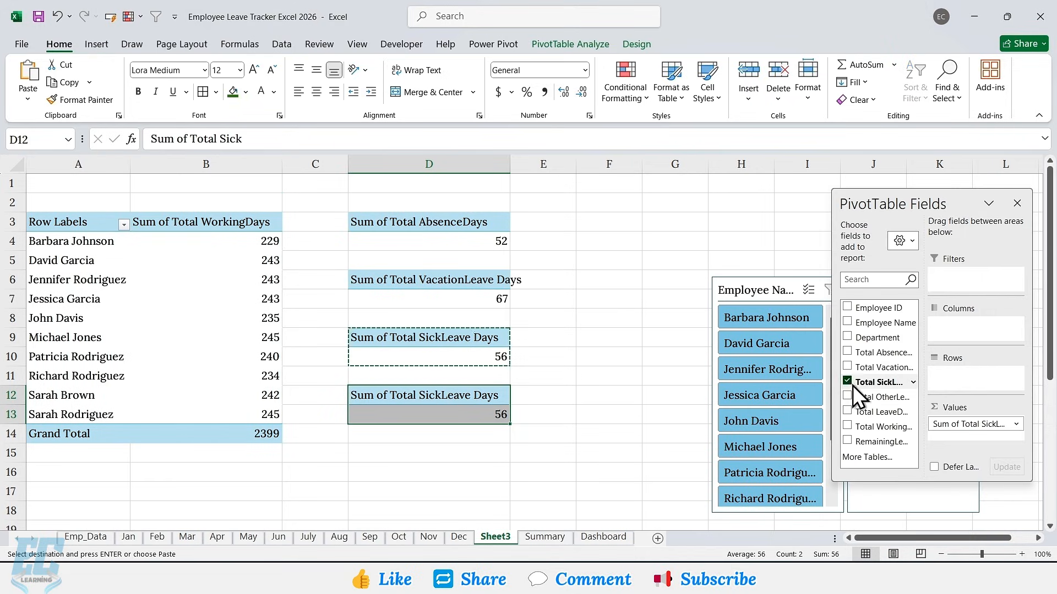
left_click_drag(879, 397, 969, 432)
Step: Copy the other leave PivotTable to D15 with Remaining Leave Days as its value field, and widen column D to fit the headings
left_click_drag(485, 397, 490, 410)
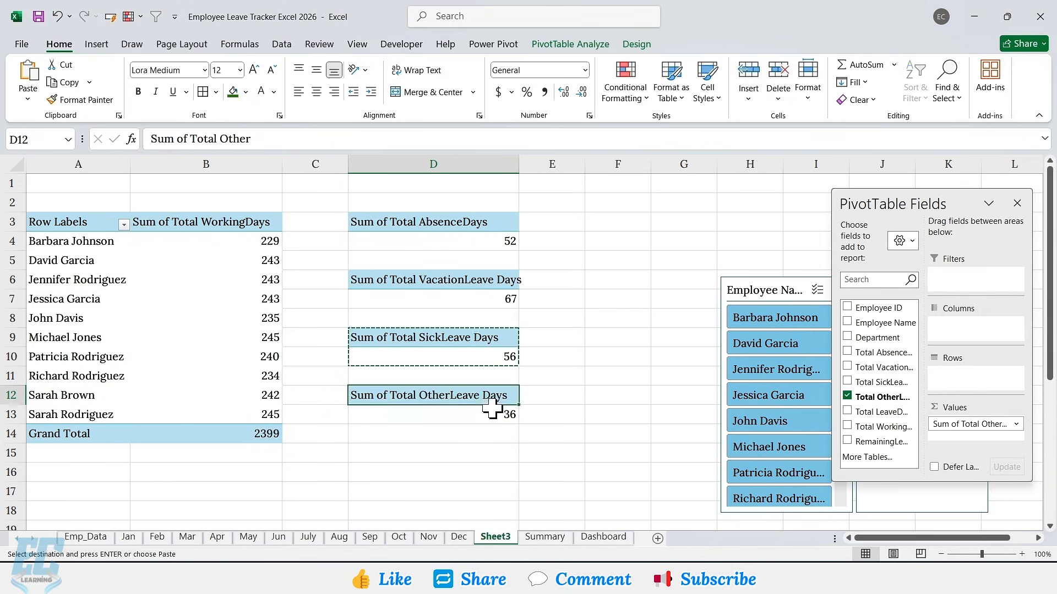
key("ctrl+c")
left_click(473, 452)
key("ctrl+v")
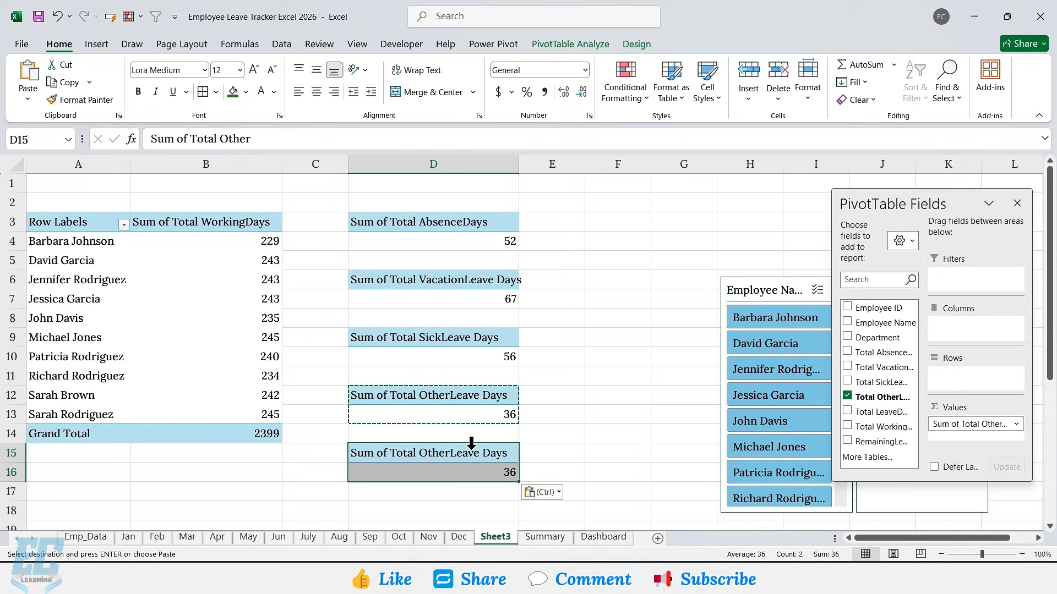
left_click(847, 396)
left_click(870, 442)
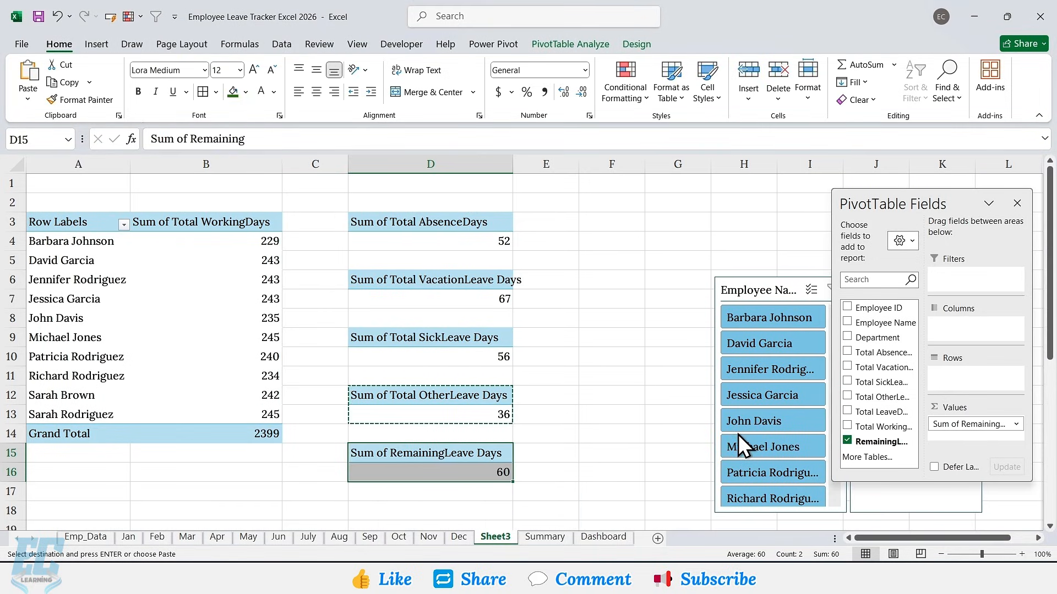
key("Escape")
left_click_drag(513, 165, 533, 165)
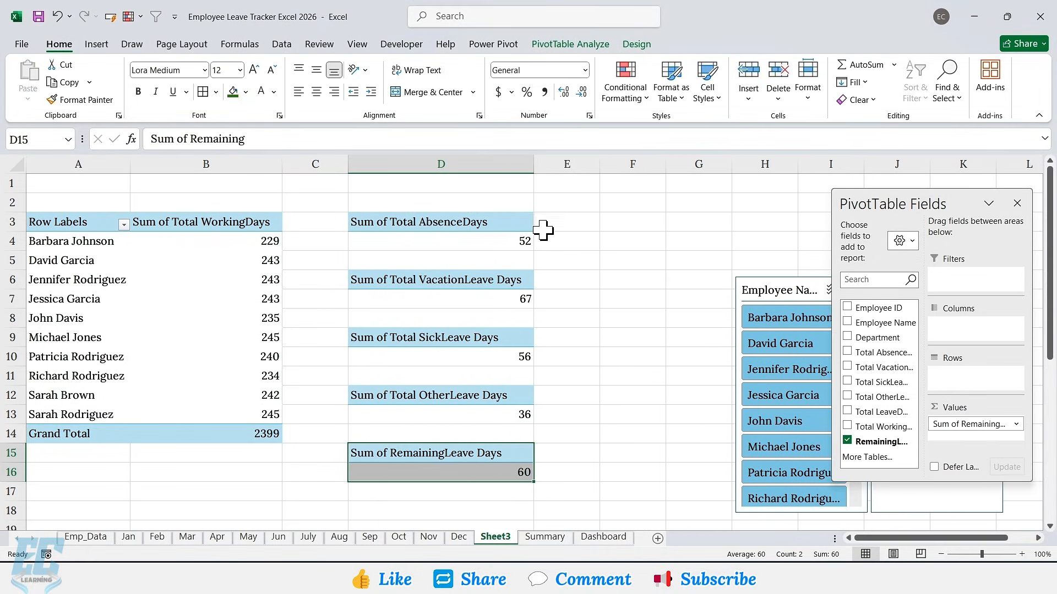
Step: Reference the absence total from D4 in E4 and the vacation leave total from D7 in E7 with GETPIVOTDATA formulas
left_click(555, 239)
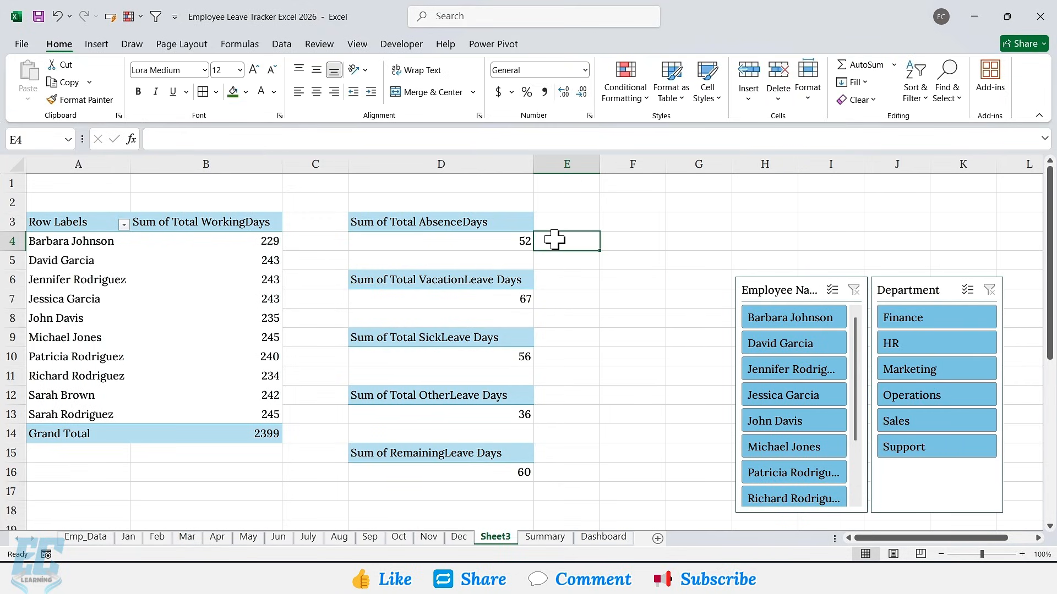
type("=")
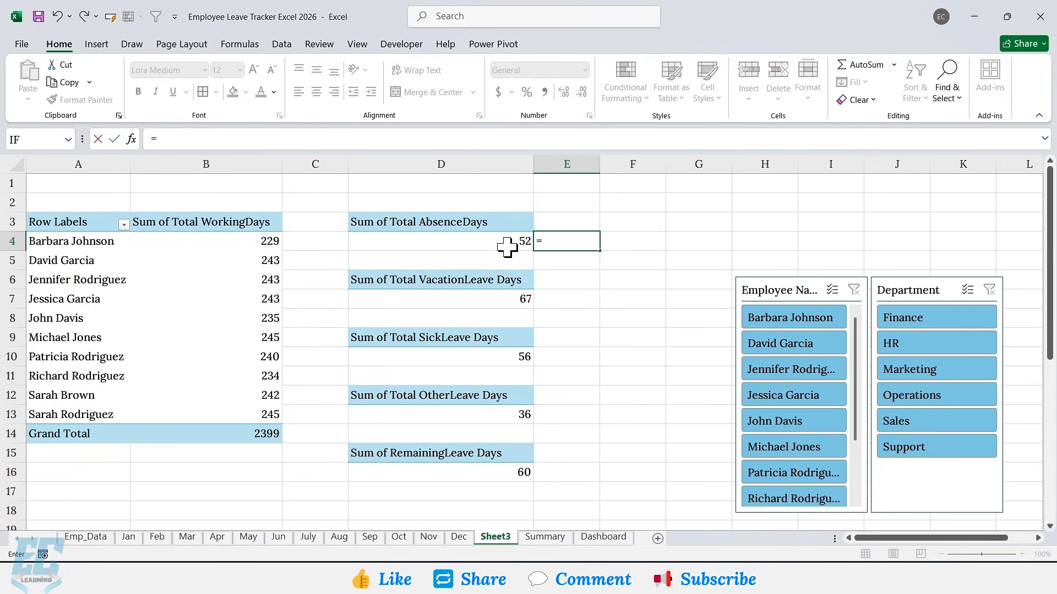
left_click(507, 245)
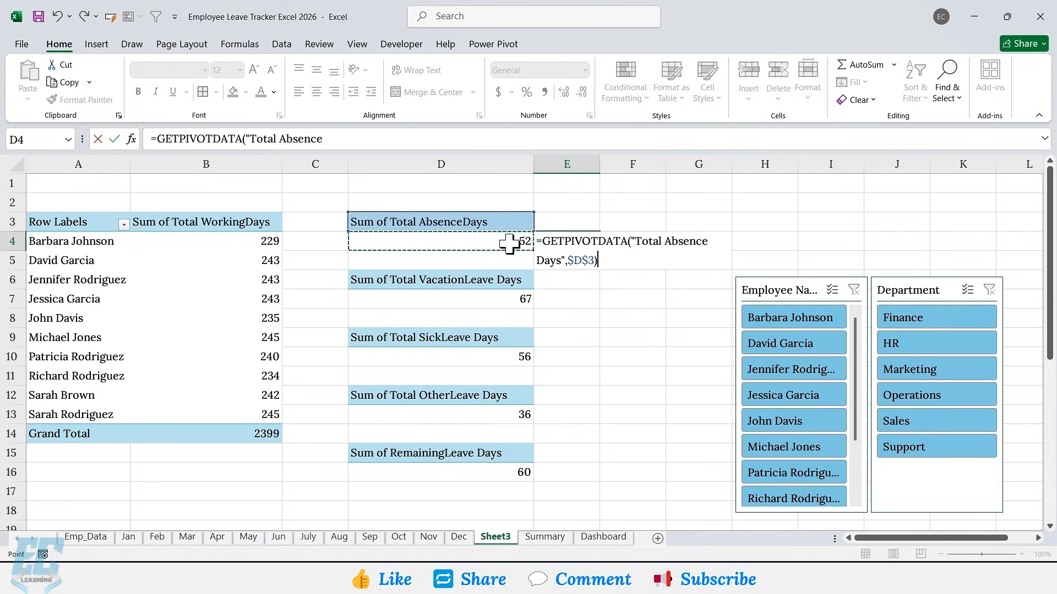
key("Return")
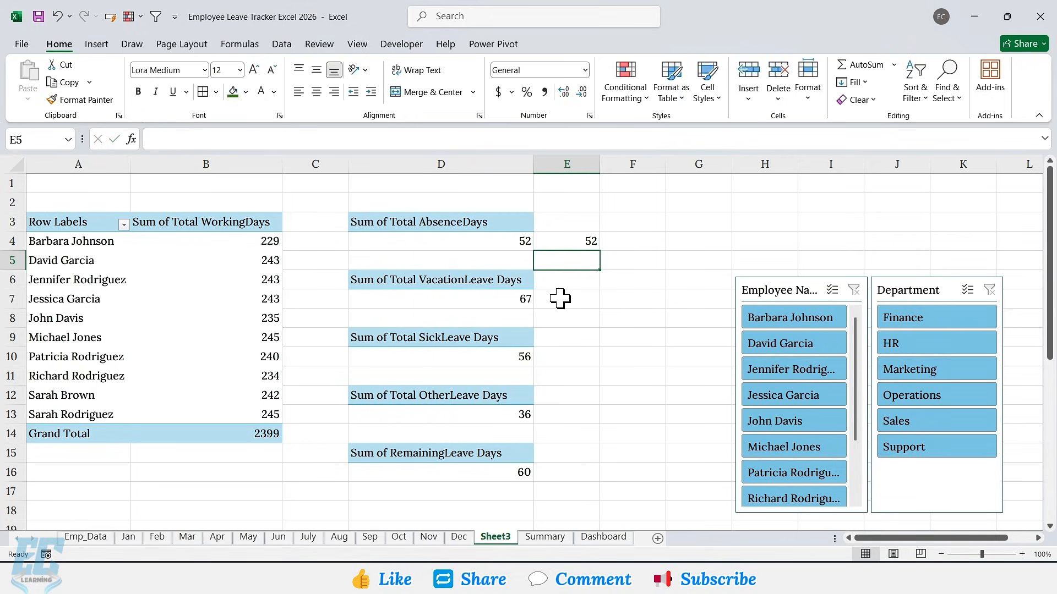
left_click(559, 299)
type("=")
left_click(520, 293)
key("Return")
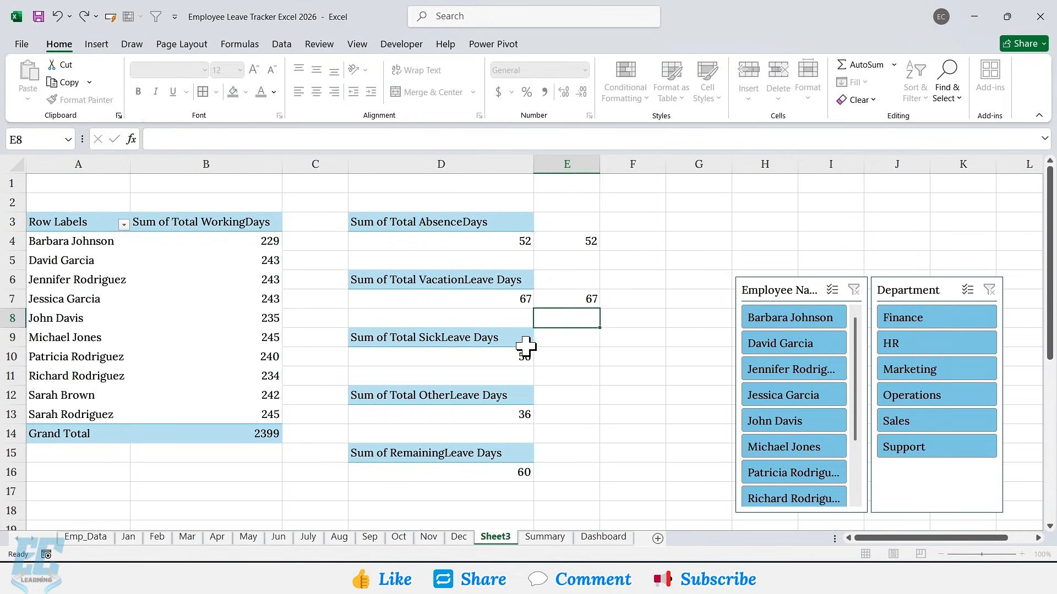
Step: Reference the sick leave total from D10 in cell E10 with a formula
left_click(523, 355)
left_click(562, 355)
type("=")
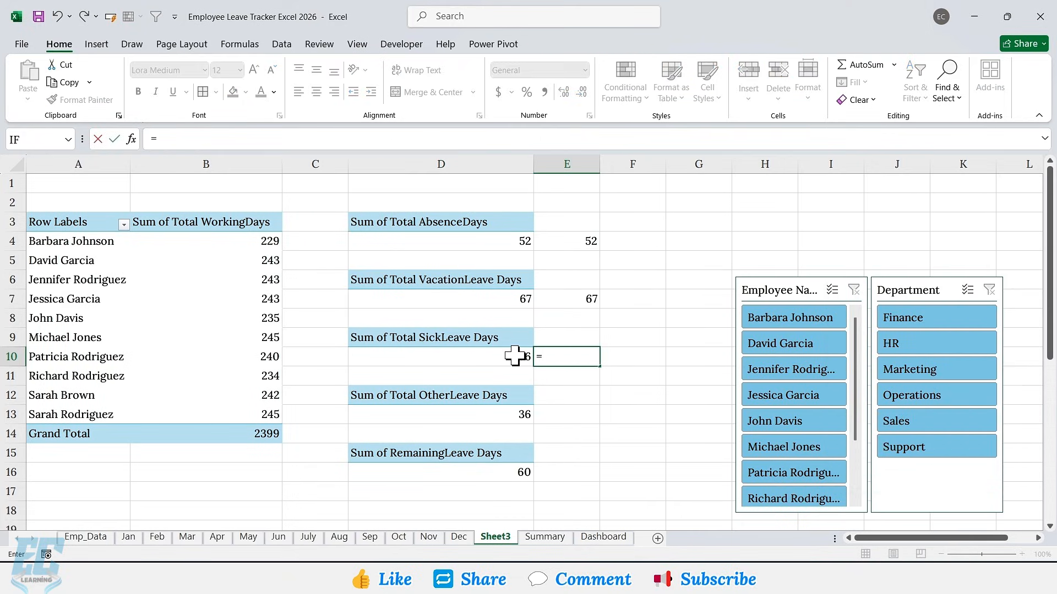
left_click(515, 357)
key("Return")
Step: Reference the other leave total from D13 in E13 and the remaining leave total from D16 in E16
left_click(561, 415)
type("=")
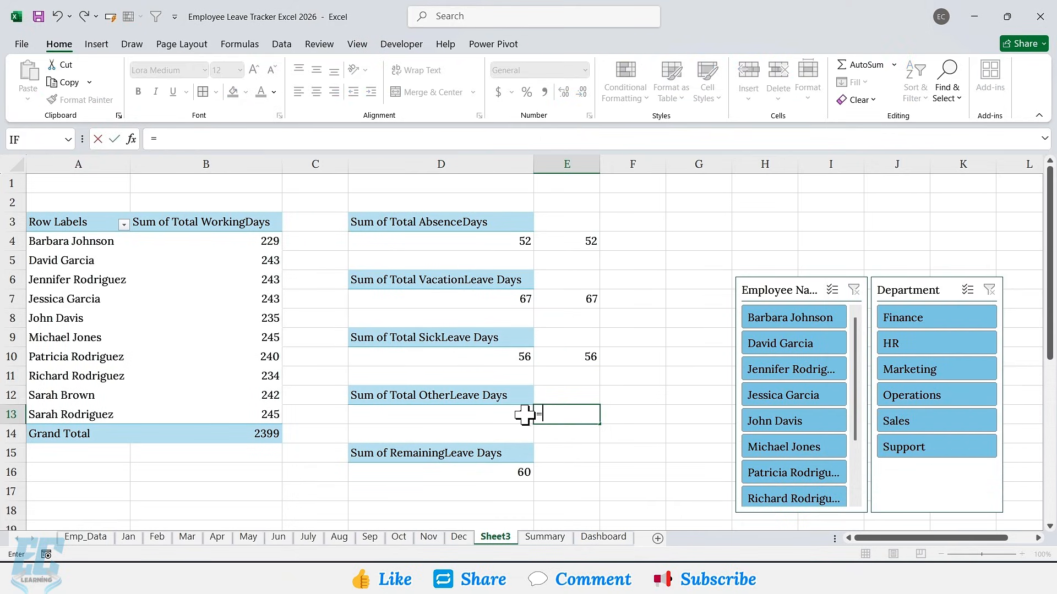
left_click(524, 414)
key("Return")
left_click(564, 472)
type("=")
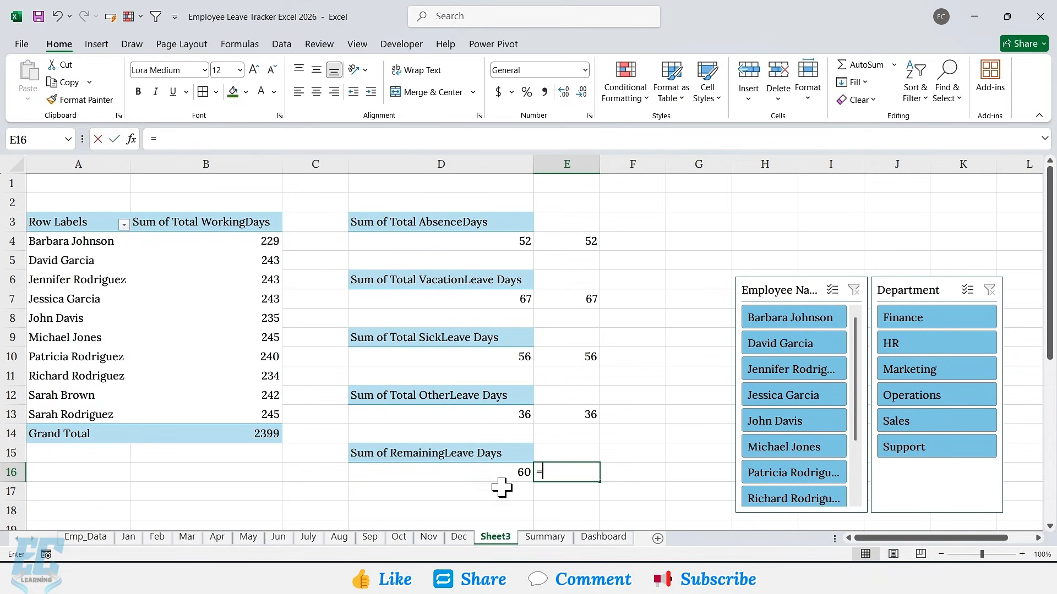
left_click(498, 474)
key("Return")
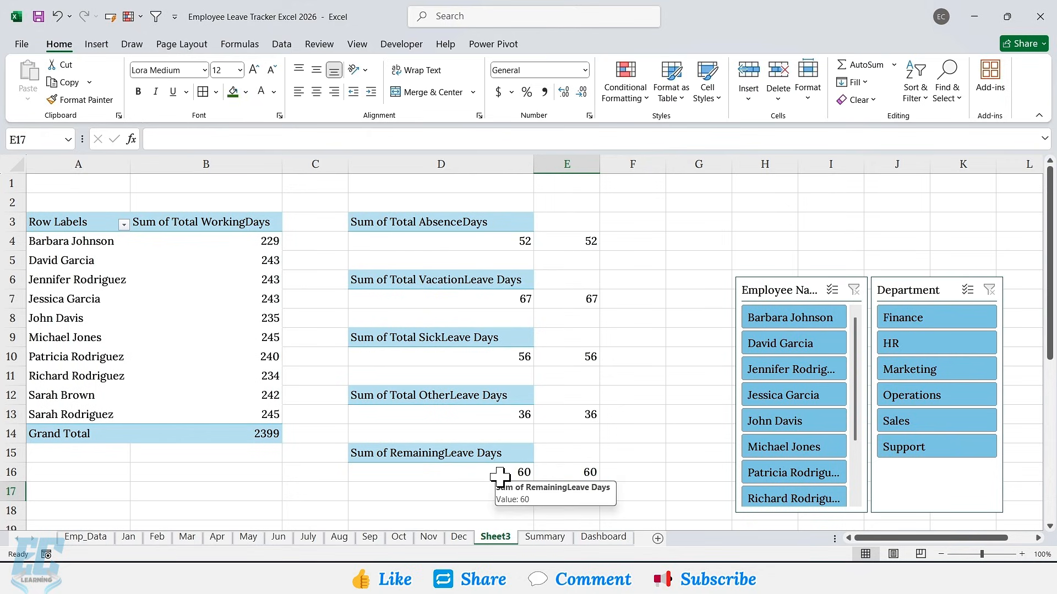
Step: Insert a 3-D clustered column PivotChart from the working days PivotTable in A3:B14 and place it over columns A to C from row 7
left_click_drag(89, 223, 233, 429)
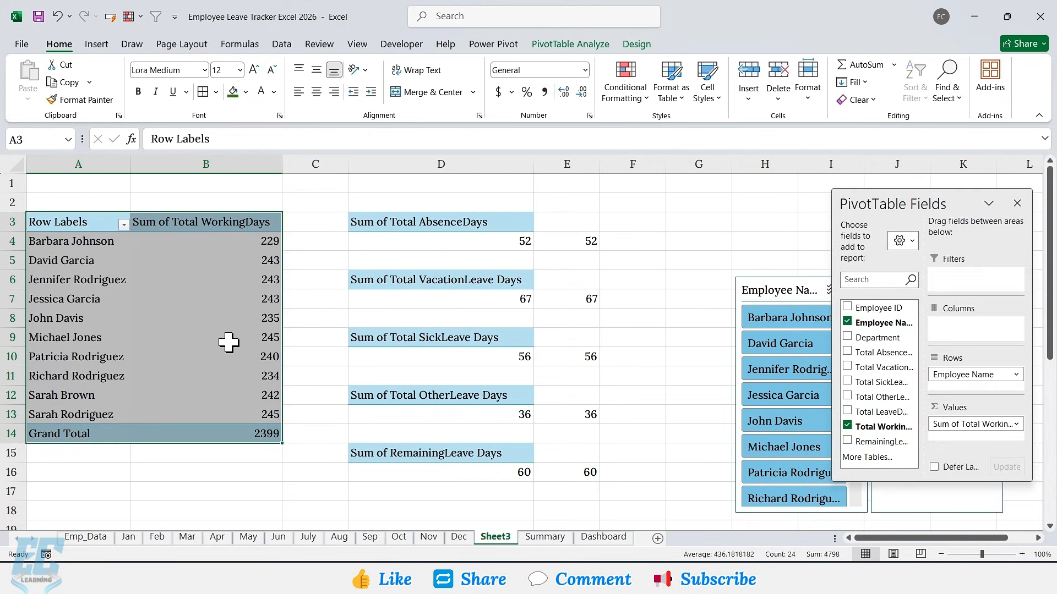
left_click(96, 45)
left_click(397, 65)
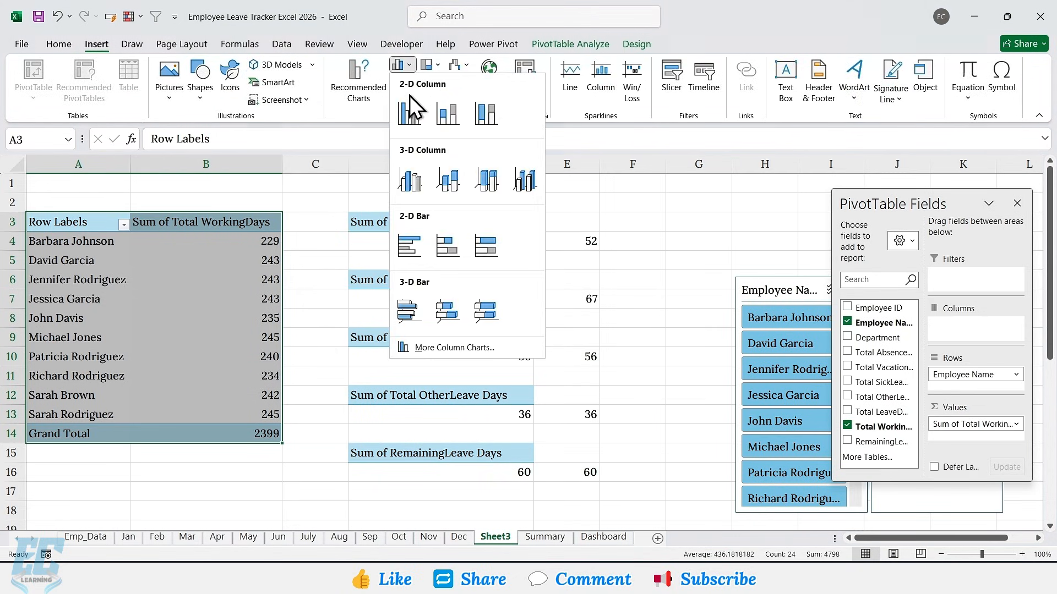
left_click(409, 176)
left_click_drag(534, 268, 192, 300)
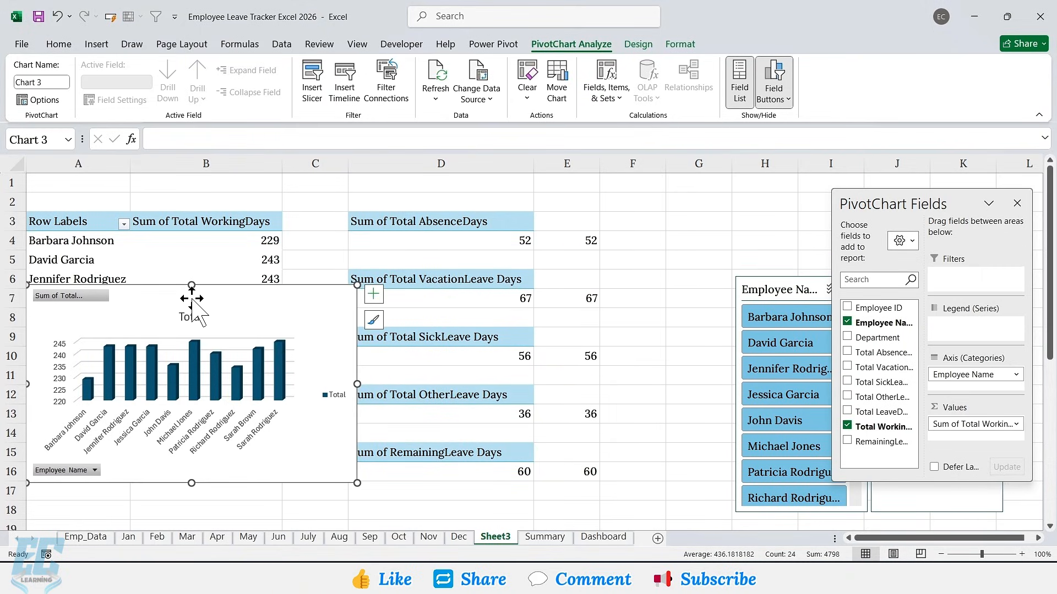
Step: Hide all field buttons on the PivotChart and delete its vertical axis
left_click(773, 91)
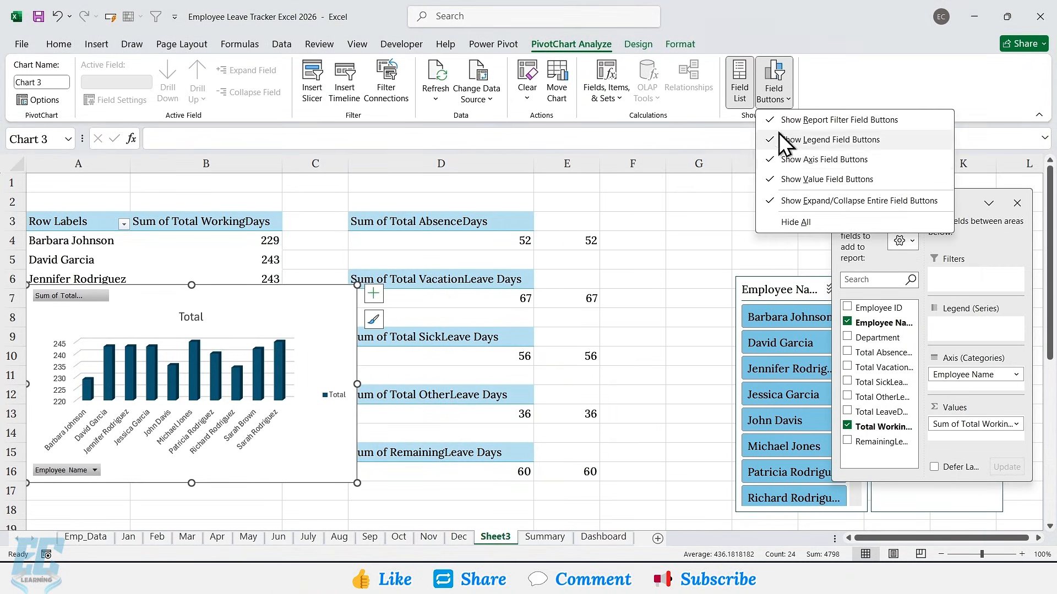
left_click(794, 222)
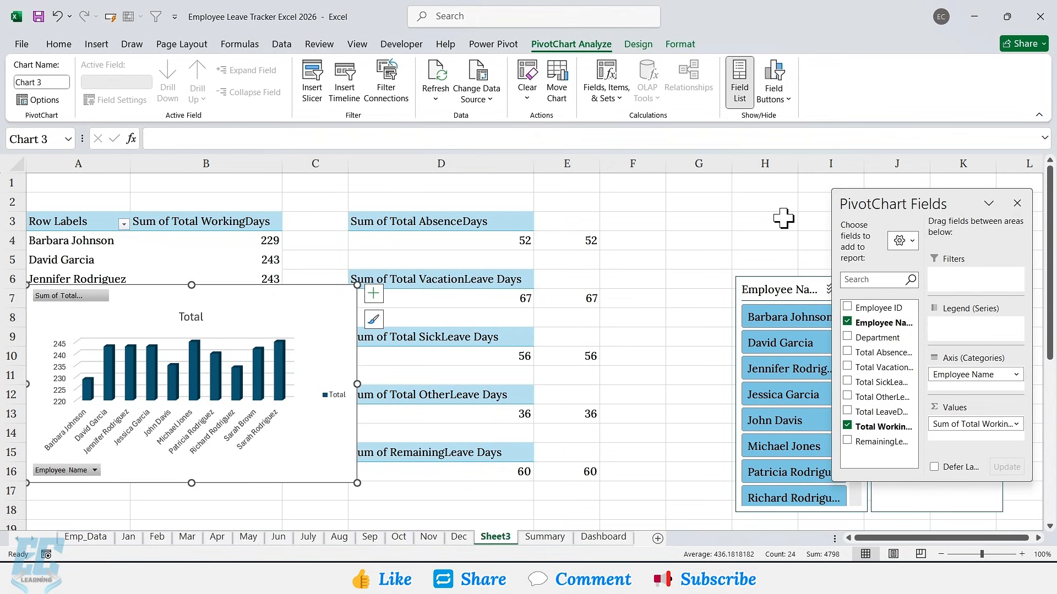
left_click(57, 337)
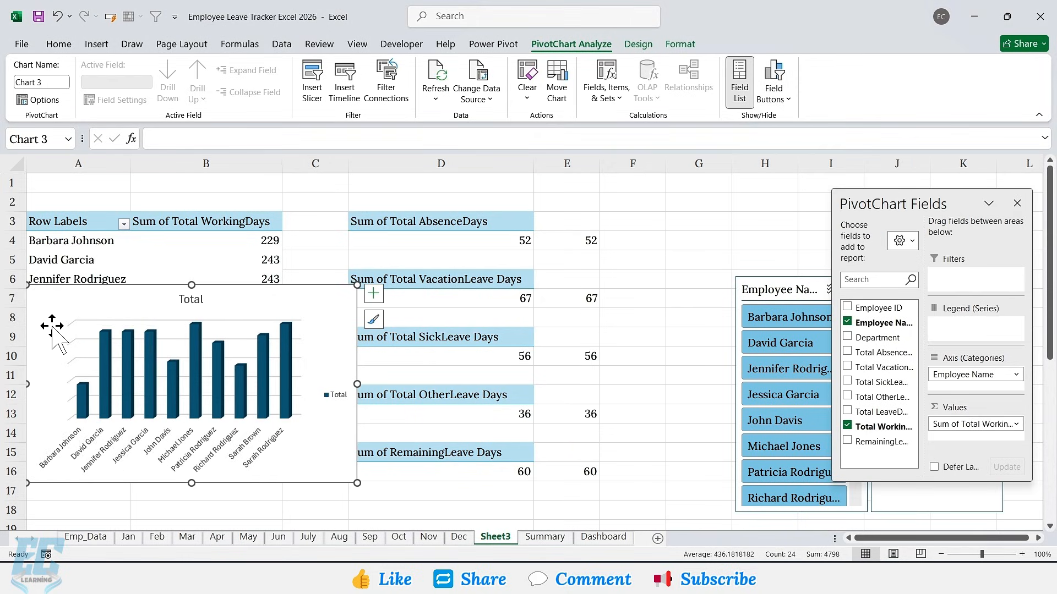
Step: Remove the legend from the PivotChart and add data labels to its columns
left_click(373, 293)
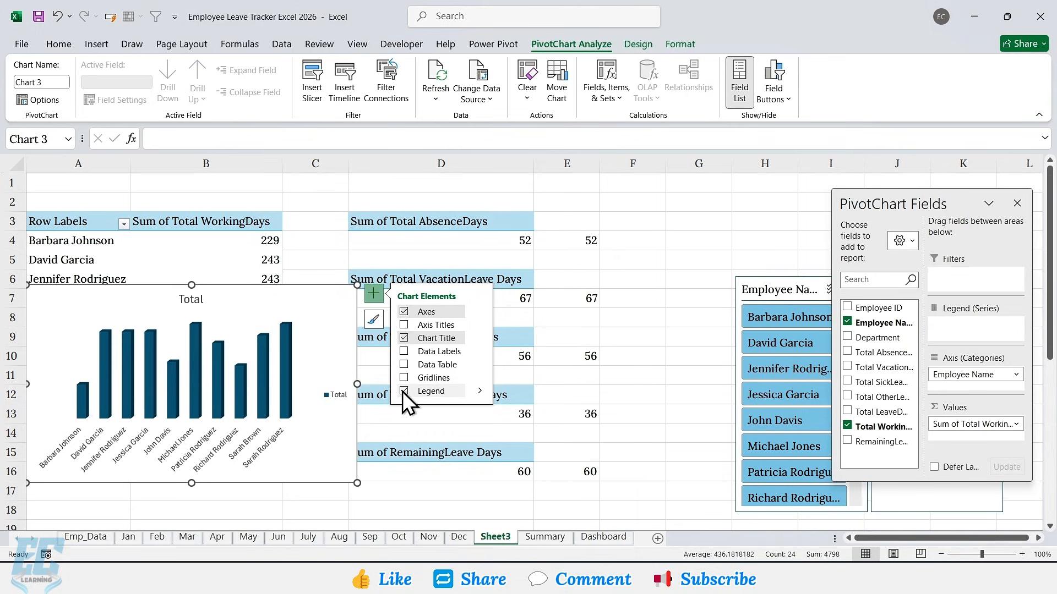
left_click(405, 391)
left_click(404, 351)
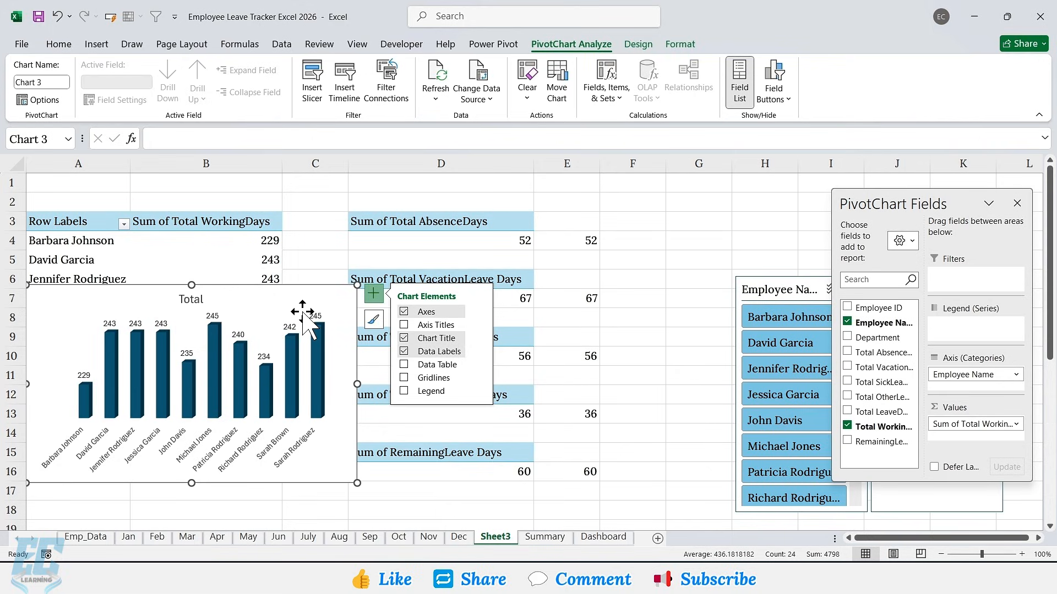
Step: Give the chart area a solid fill in the recently used dark navy blue and set its border to no line
right_click(283, 302)
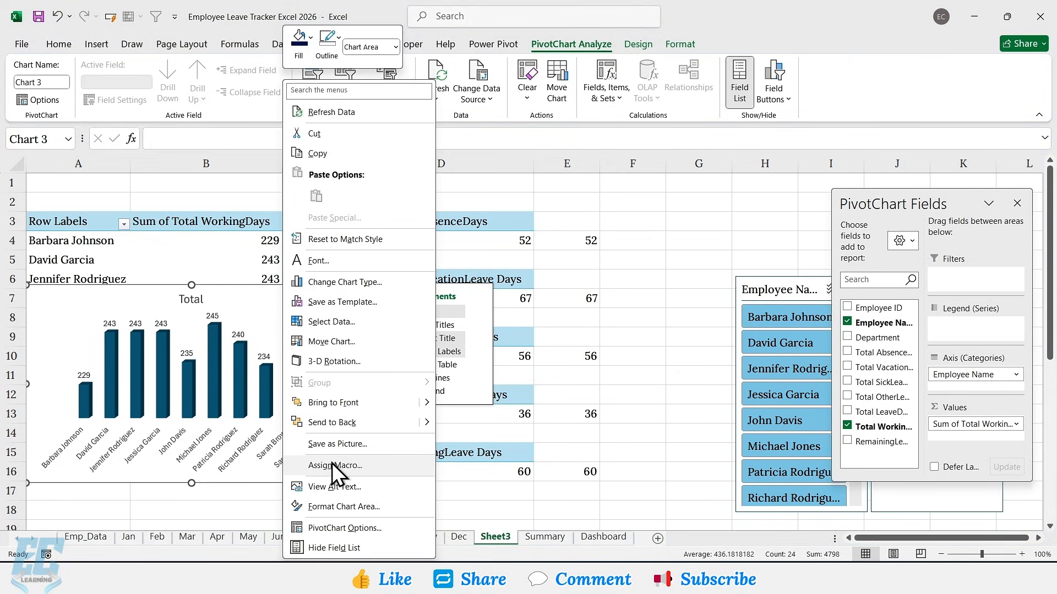
left_click(342, 506)
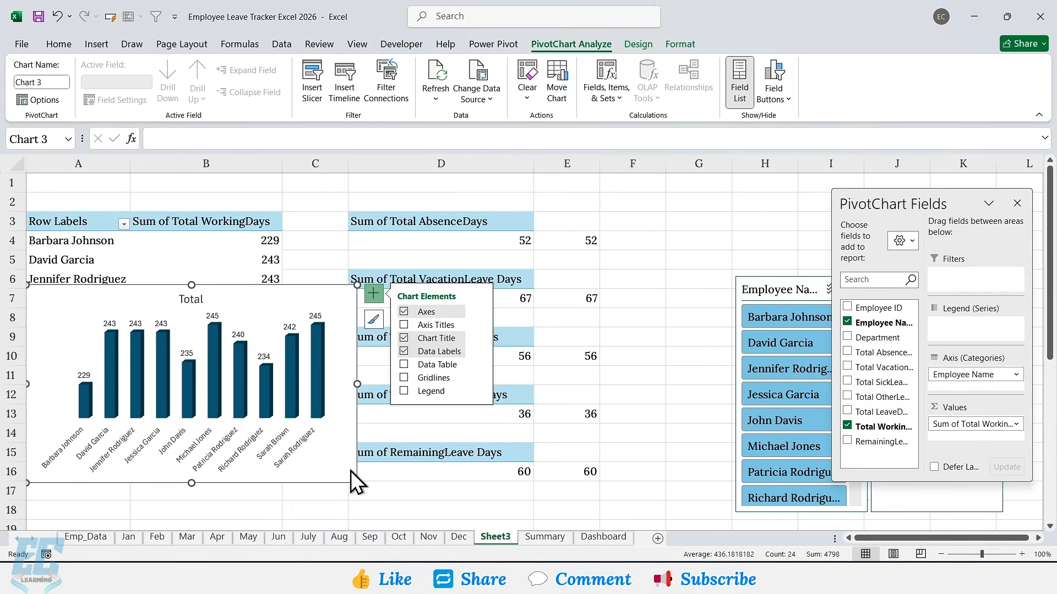
left_click(517, 263)
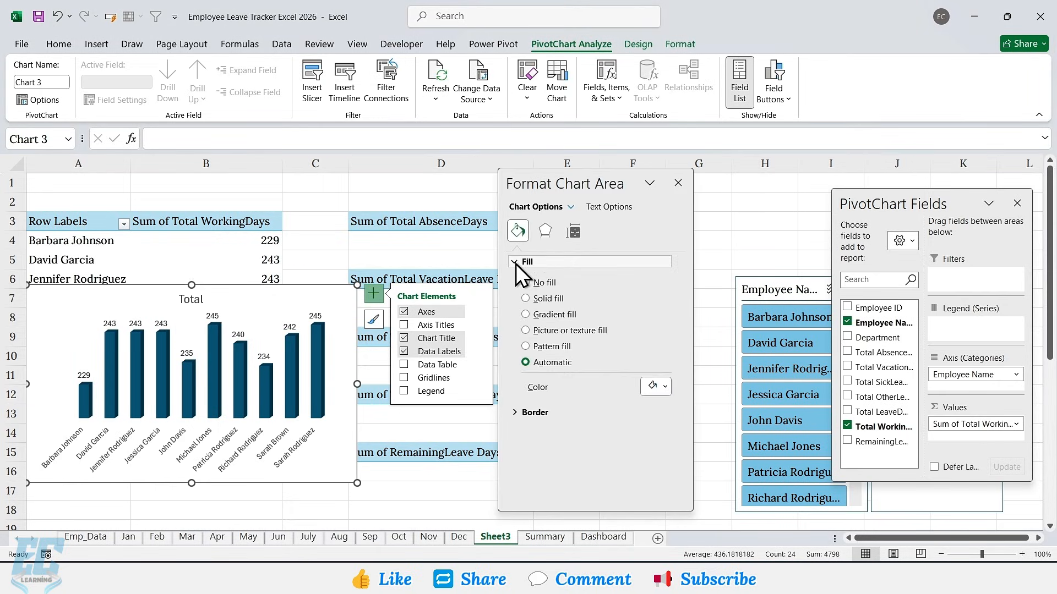
left_click(525, 299)
left_click(655, 386)
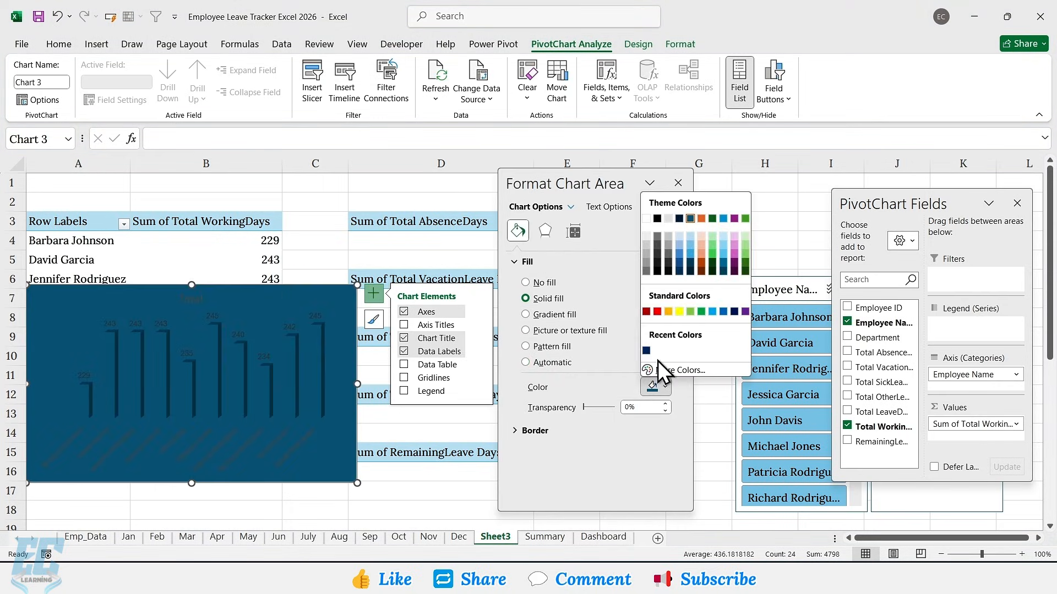
left_click(650, 350)
left_click(551, 431)
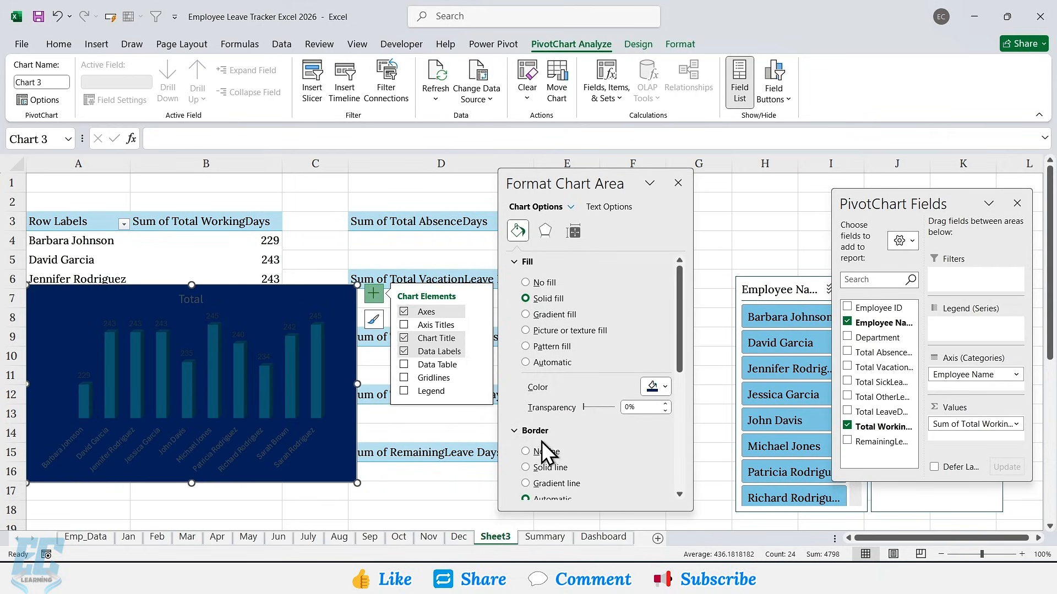
left_click(539, 453)
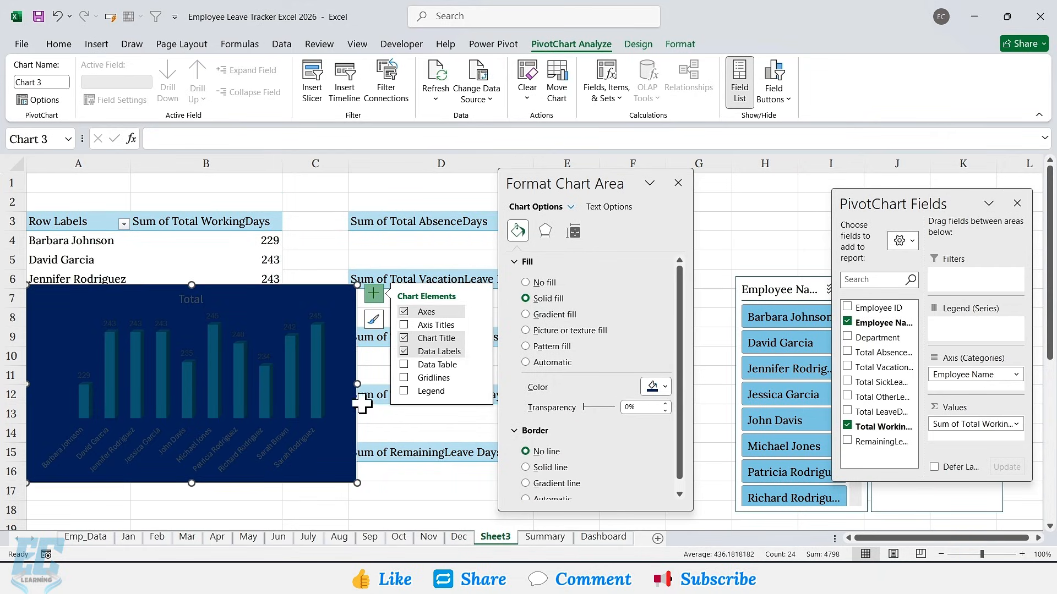
Step: Fill the chart's column series with solid standard light blue
left_click(209, 368)
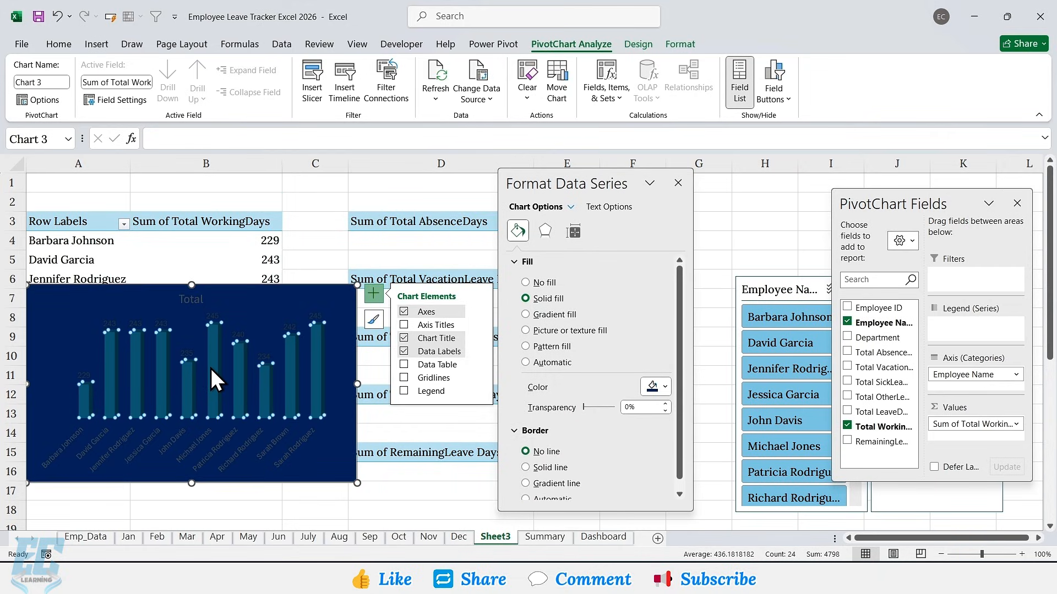
left_click(526, 299)
left_click(663, 423)
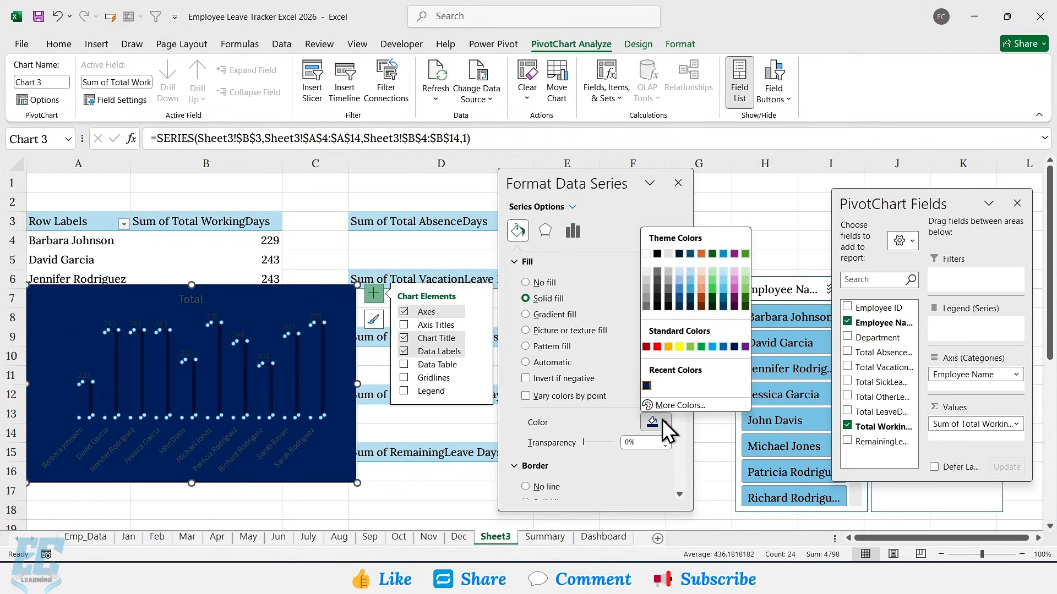
left_click(712, 347)
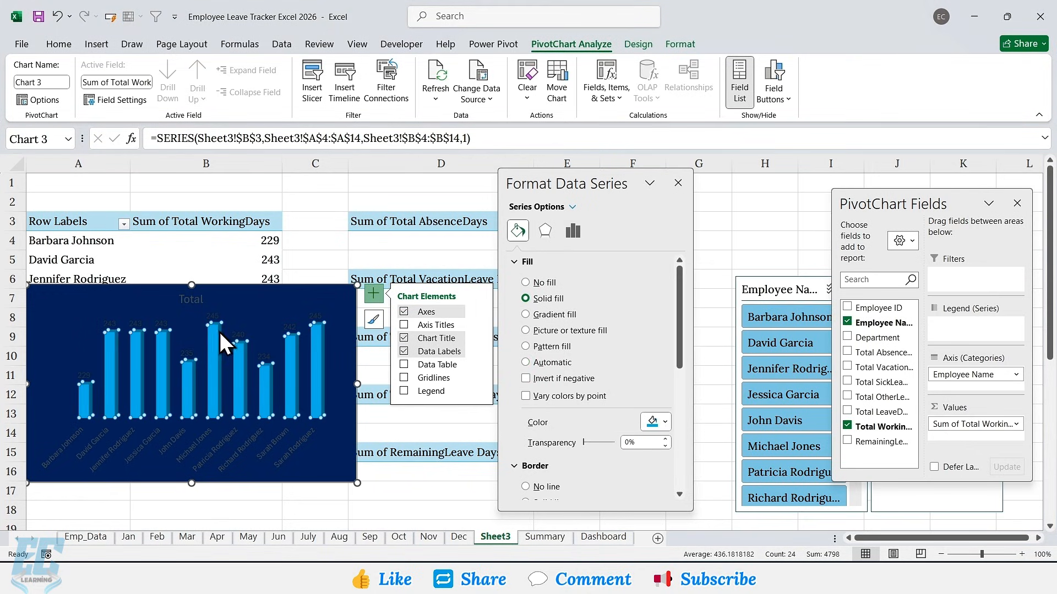
Step: Change the chart title to "Total Working Days"
left_click(201, 302)
type("W")
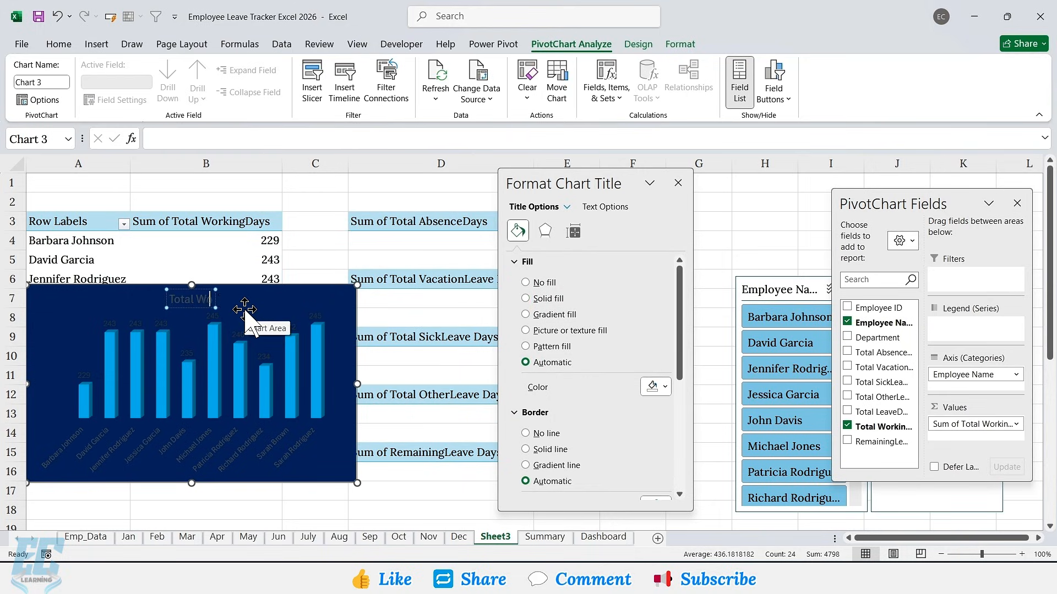
type("orking Days")
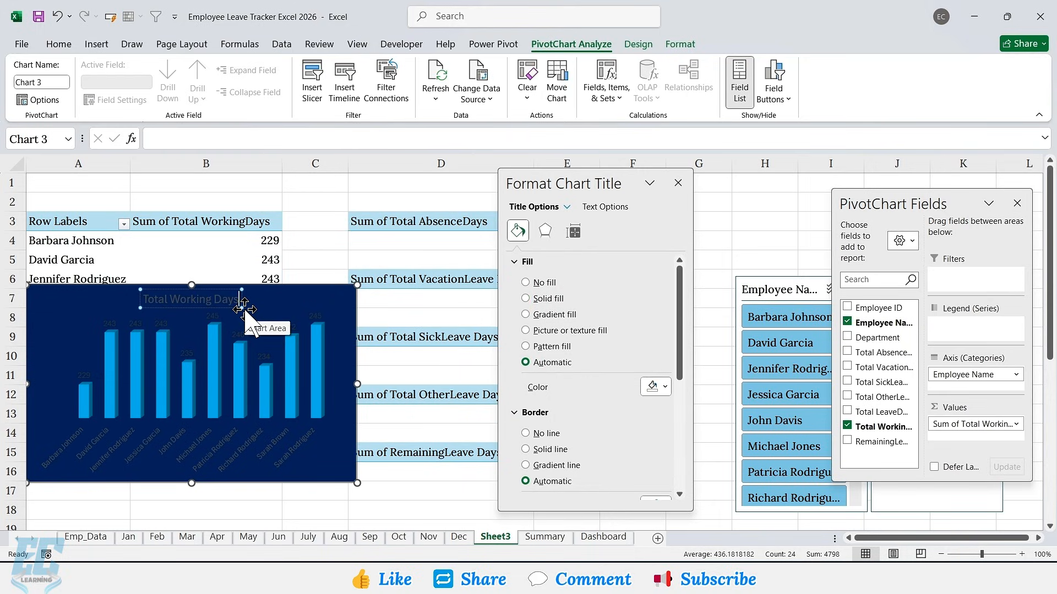
Step: Format the chart title in Lora Medium with white text
key("ctrl+a")
left_click(59, 44)
left_click(205, 70)
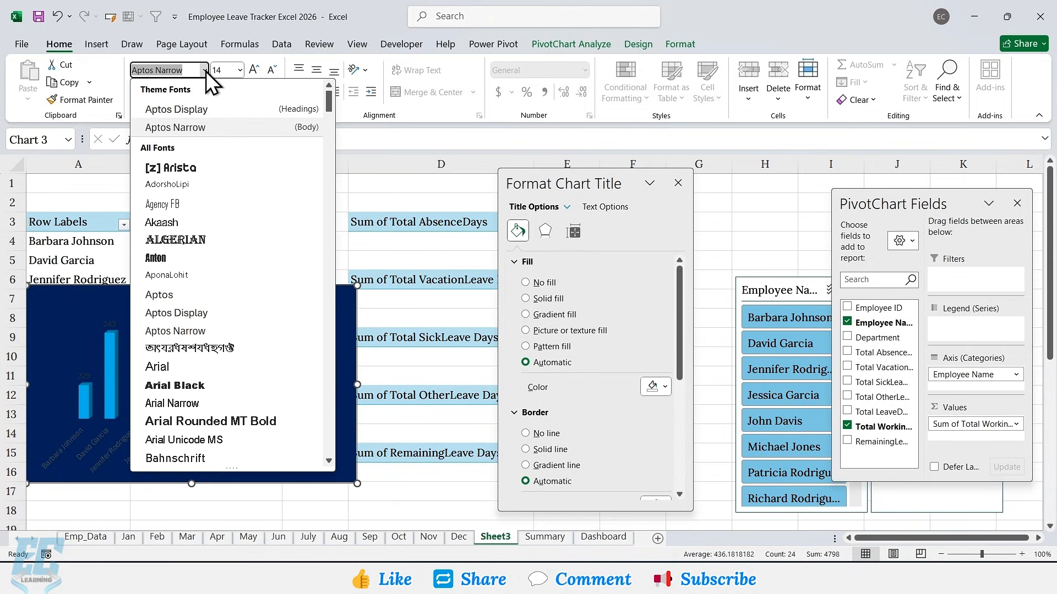
type("Lora Medium")
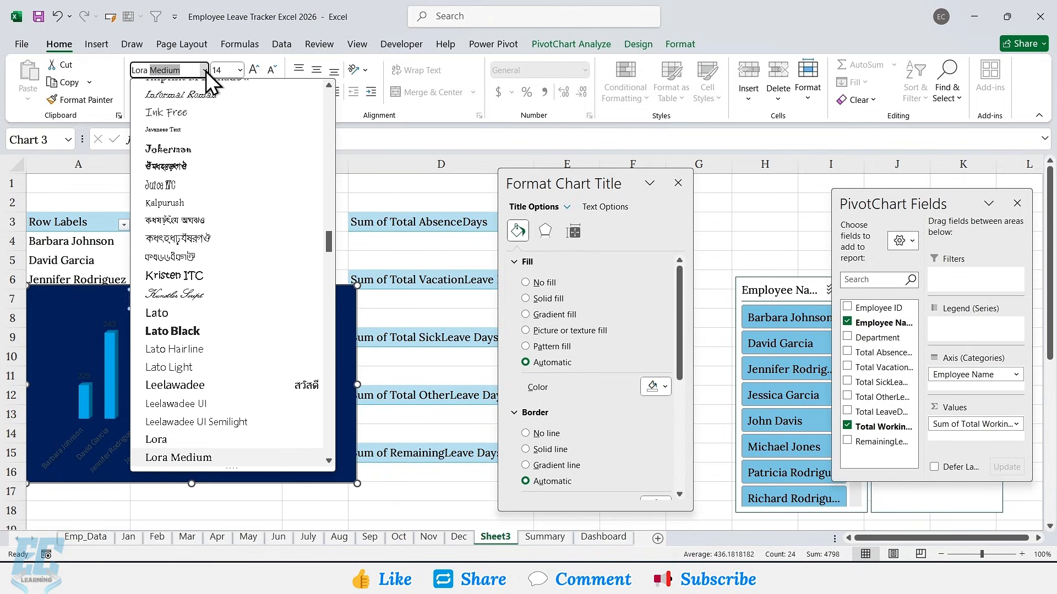
key("Return")
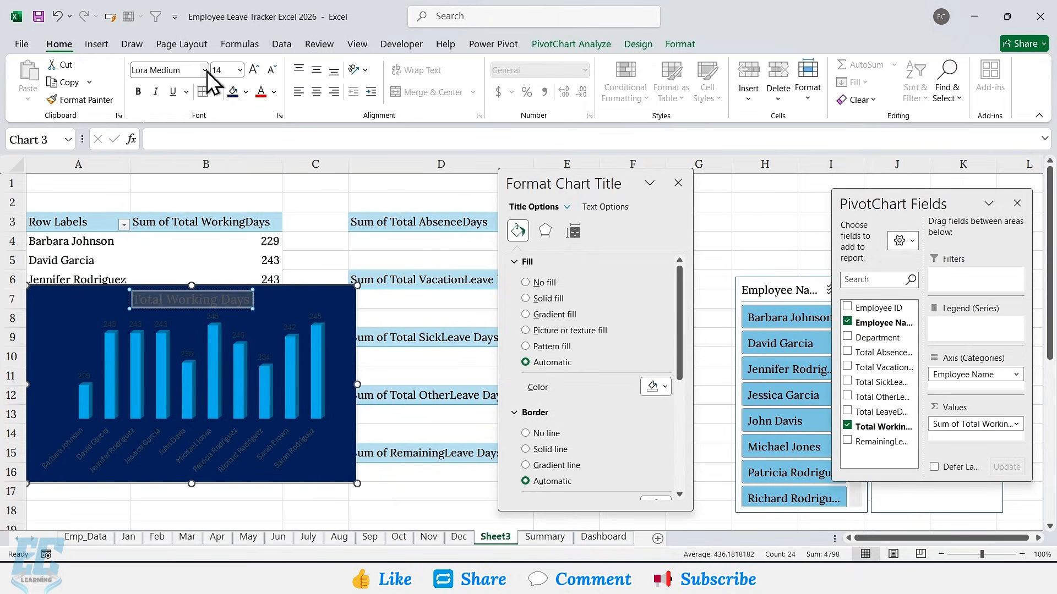
left_click(274, 92)
left_click(259, 147)
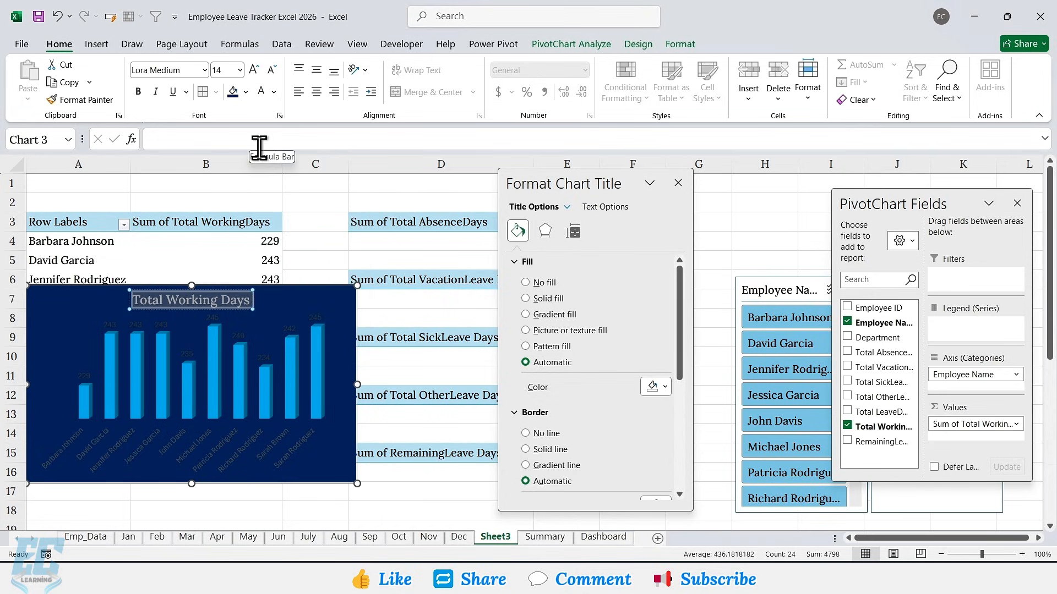
Step: Set the chart's data labels to the Lora font in white
left_click(216, 321)
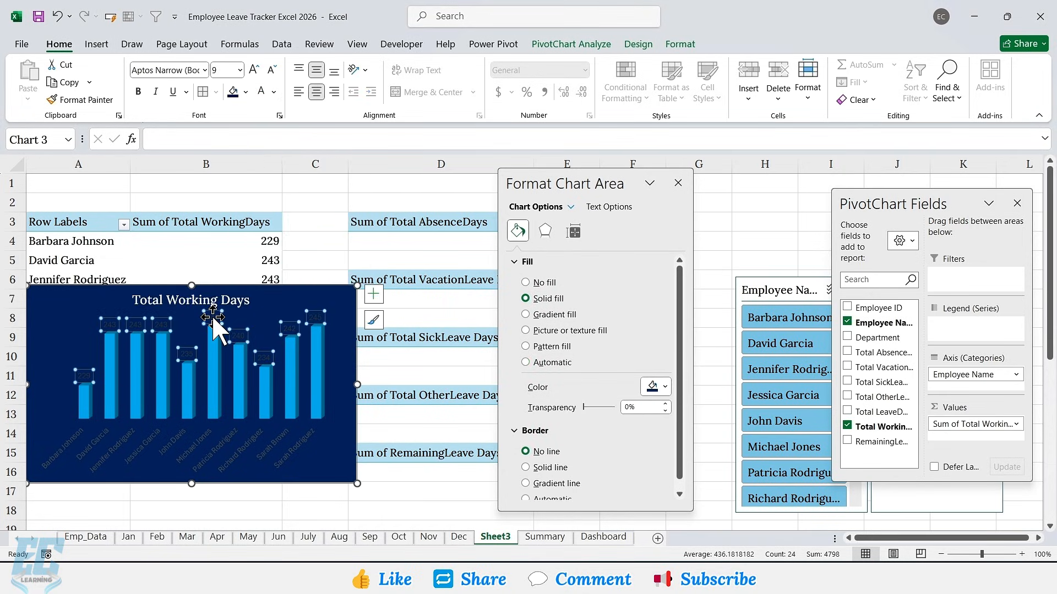
left_click(204, 70)
key("Return")
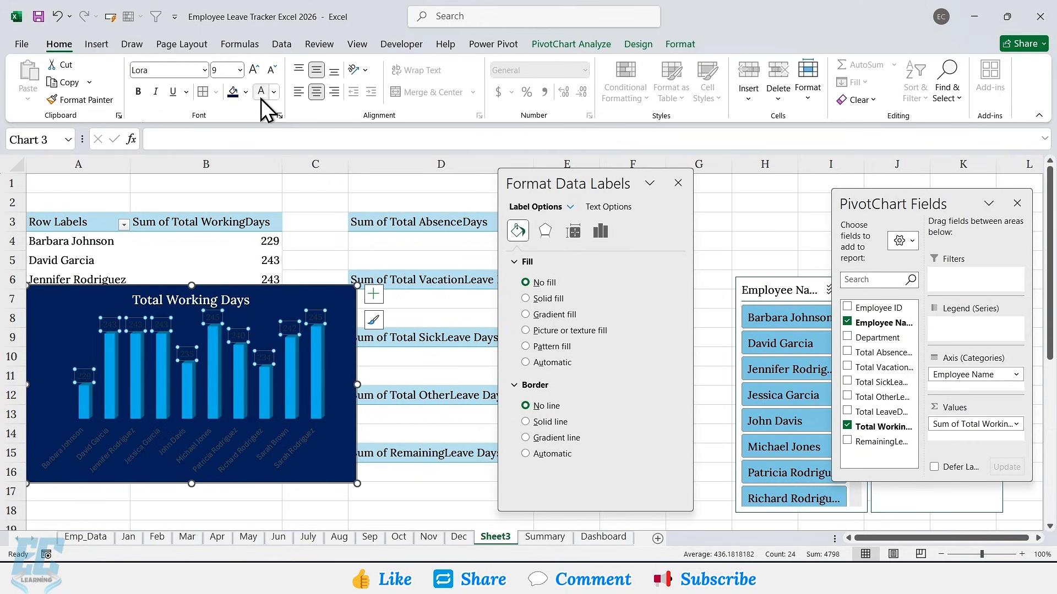
Step: Set the employee names on the horizontal axis to the Lora font in white
left_click(184, 446)
left_click(136, 70)
type("Lora")
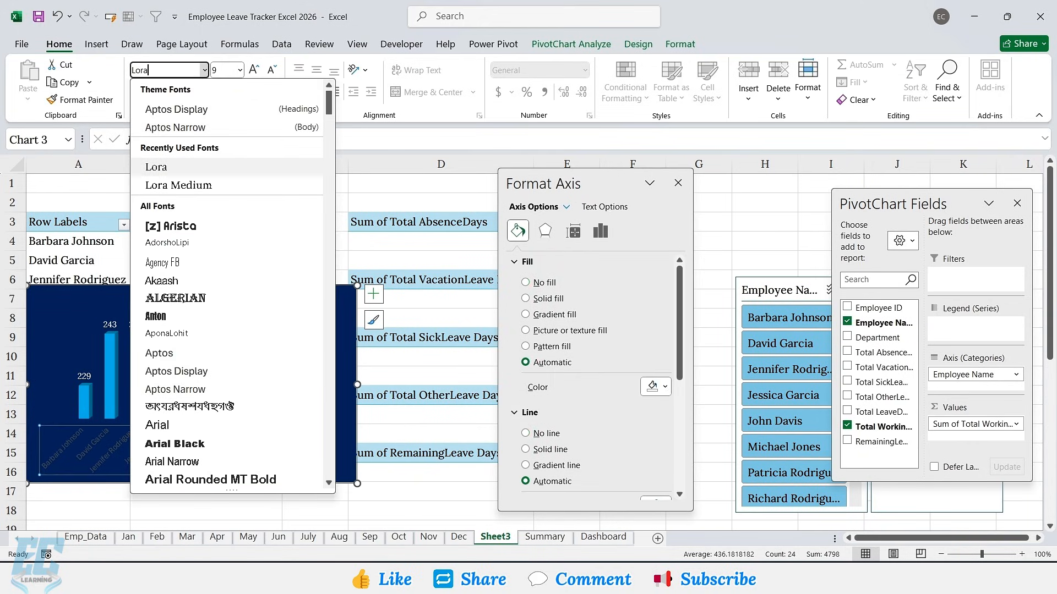
key("Return")
left_click(261, 91)
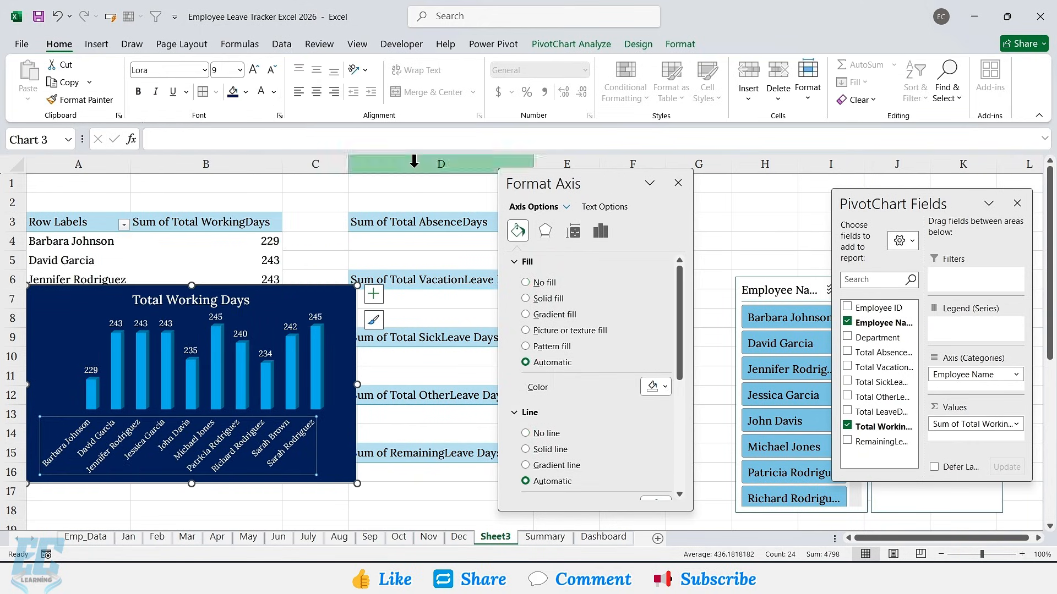
Step: Copy the Total Working Days chart with the Employee Name and Department slicers from Sheet3 onto the Dashboard sheet
left_click(1017, 203)
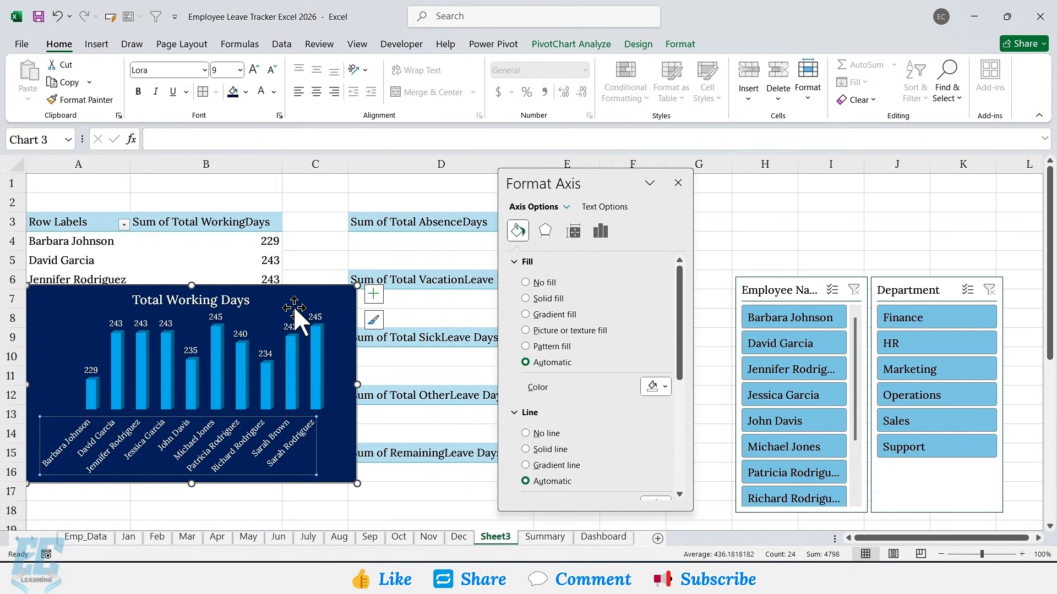
left_click(306, 298)
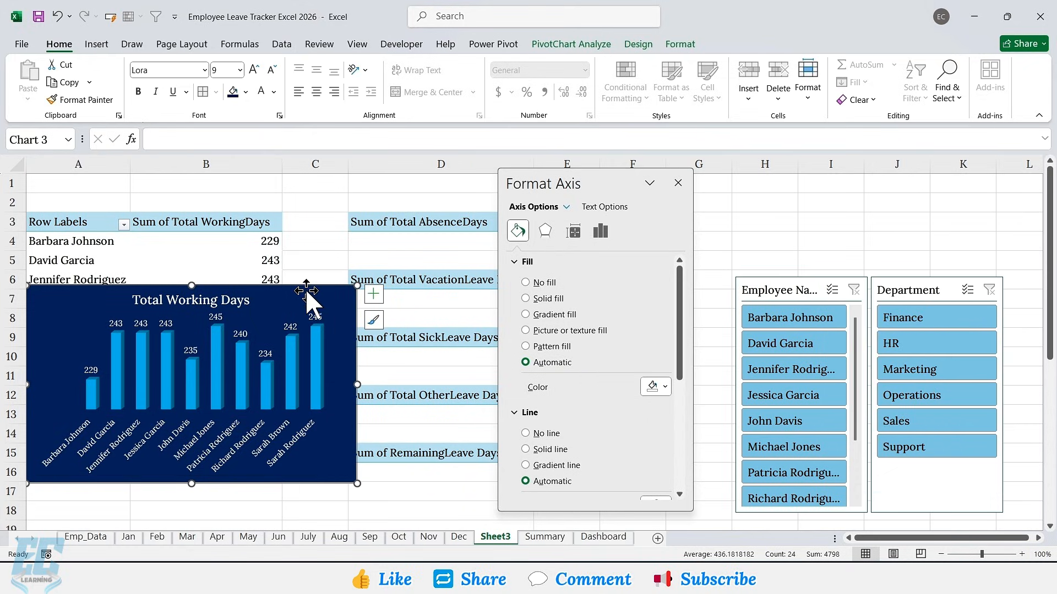
left_click(787, 287)
left_click(923, 287, "ctrl")
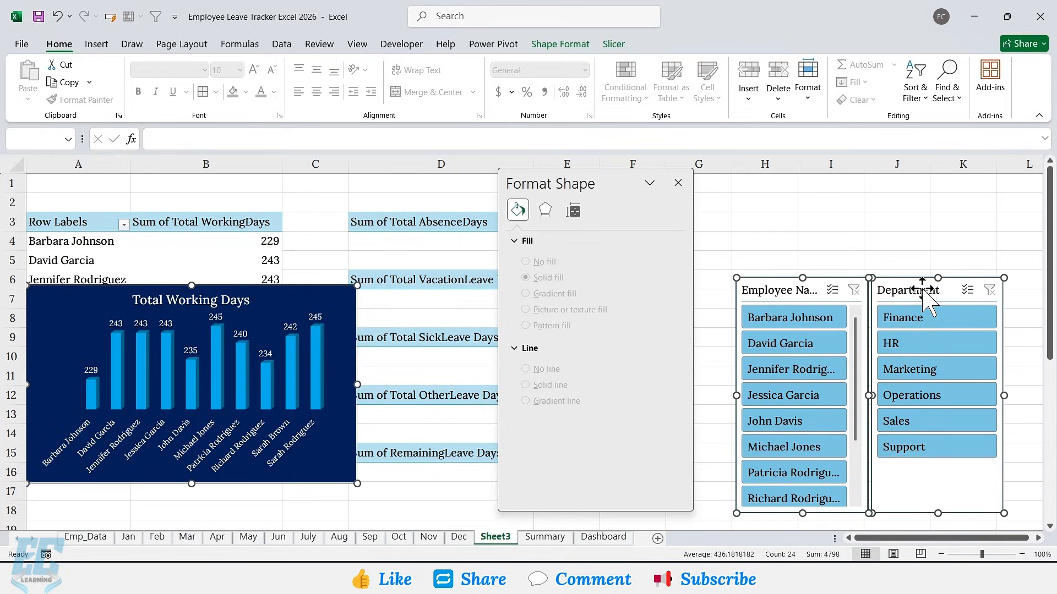
left_click(587, 541)
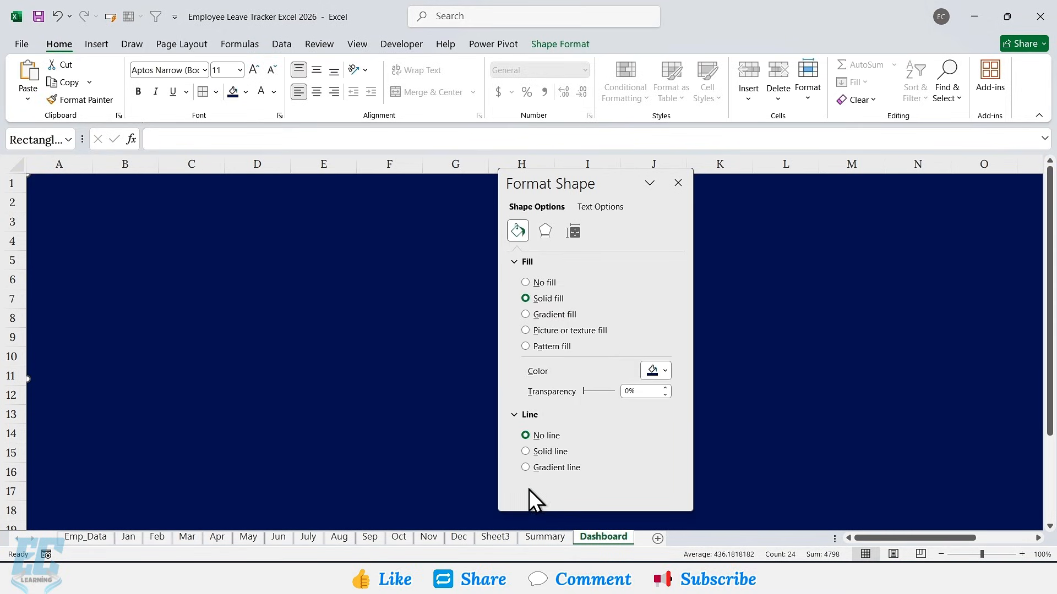
left_click(678, 183)
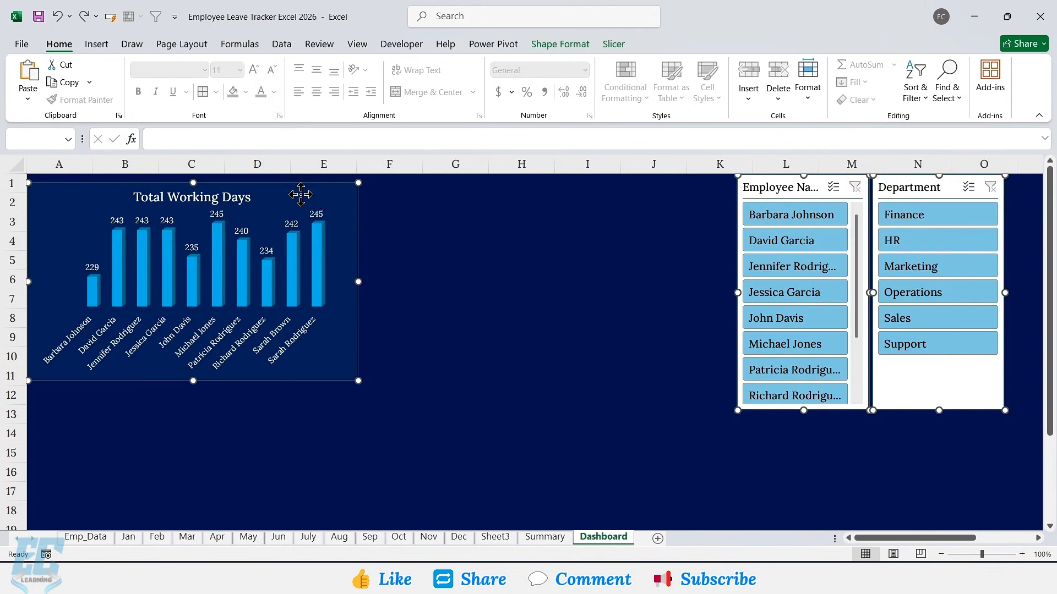
Step: Move the chart to the dashboard's lower right and fit the Employee Name slicer down the left edge in the dark blue style
left_click(311, 198)
left_click_drag(314, 200, 981, 332)
left_click_drag(802, 184, 107, 187)
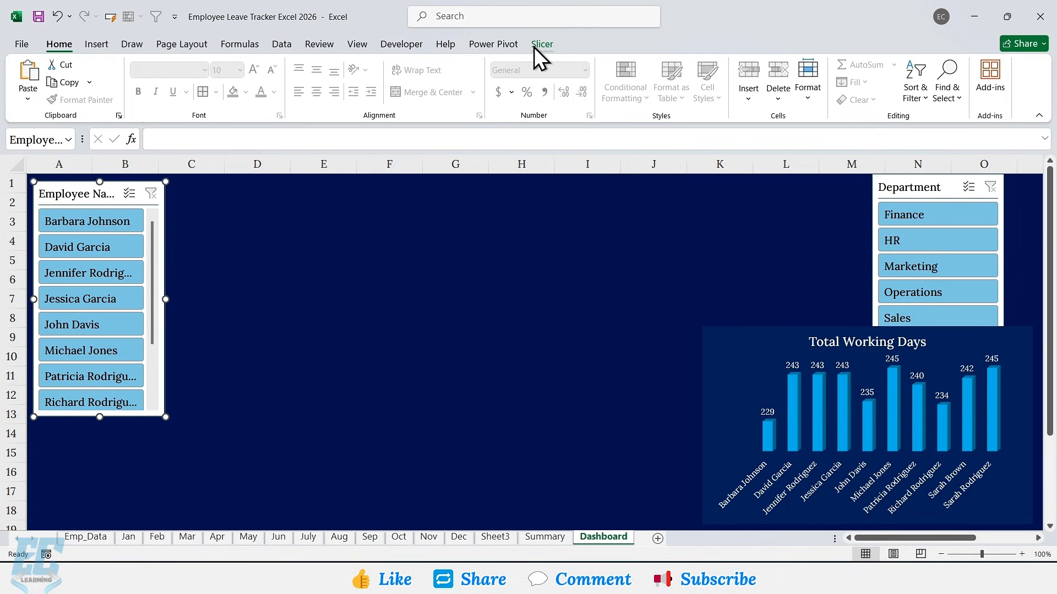
left_click(173, 81)
left_click_drag(100, 417, 100, 525)
left_click_drag(166, 354, 177, 354)
Step: Place the Department slicer beside the Employee Name slicer, widen it to about 10.13" and lay its buttons out in 6 columns
left_click_drag(944, 185, 259, 188)
left_click(760, 61)
left_click(761, 61)
left_click(761, 61)
left_click(761, 61)
left_click_drag(316, 299, 854, 299)
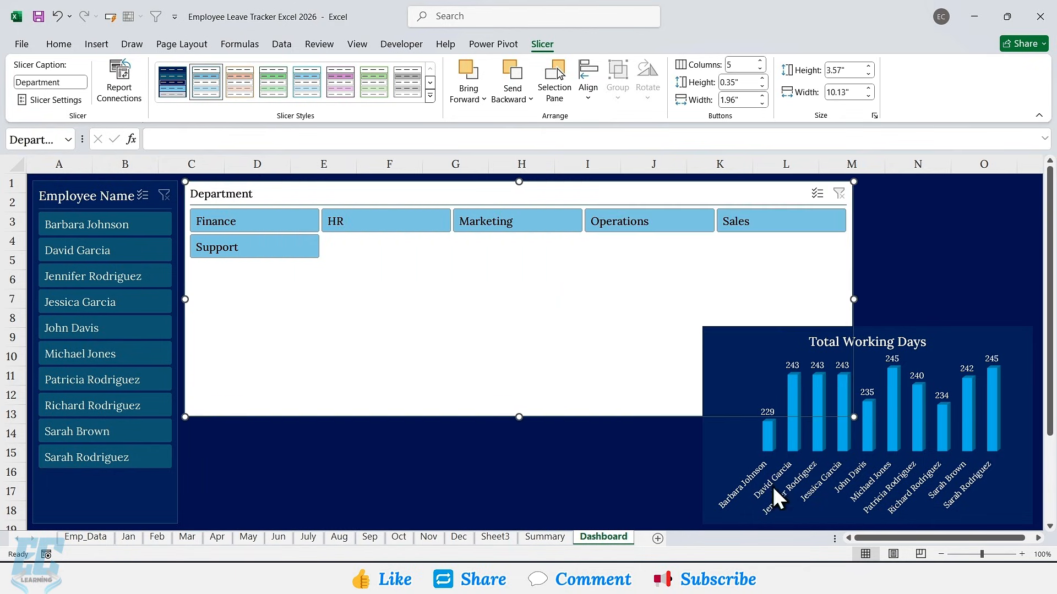
left_click(761, 61)
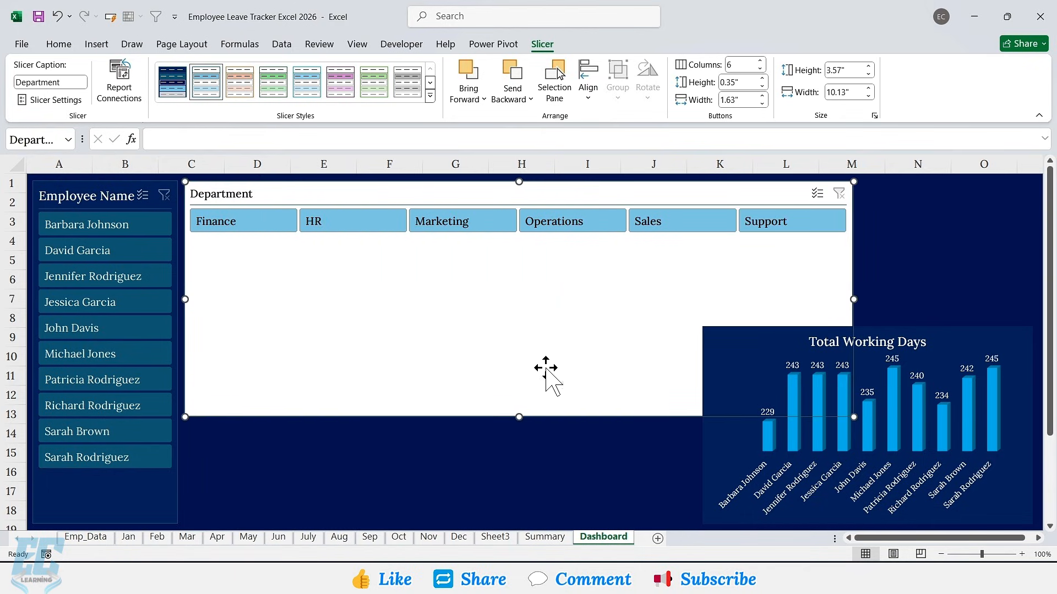
Step: Resize the Department slicer to a strip about 0.93" high and 12.81" wide in the dark blue style
left_click_drag(518, 417, 528, 242)
left_click_drag(853, 213, 1030, 214)
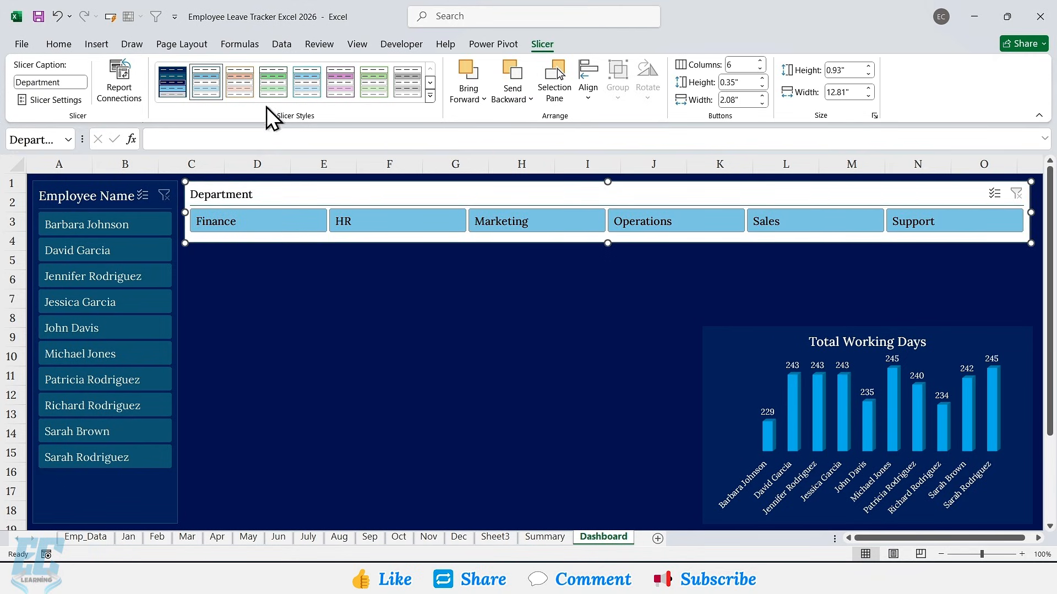
left_click(182, 88)
Step: Enlarge the Total Working Days chart up and to the left, to just below the Department slicer
left_click(719, 349)
left_click_drag(704, 328, 609, 258)
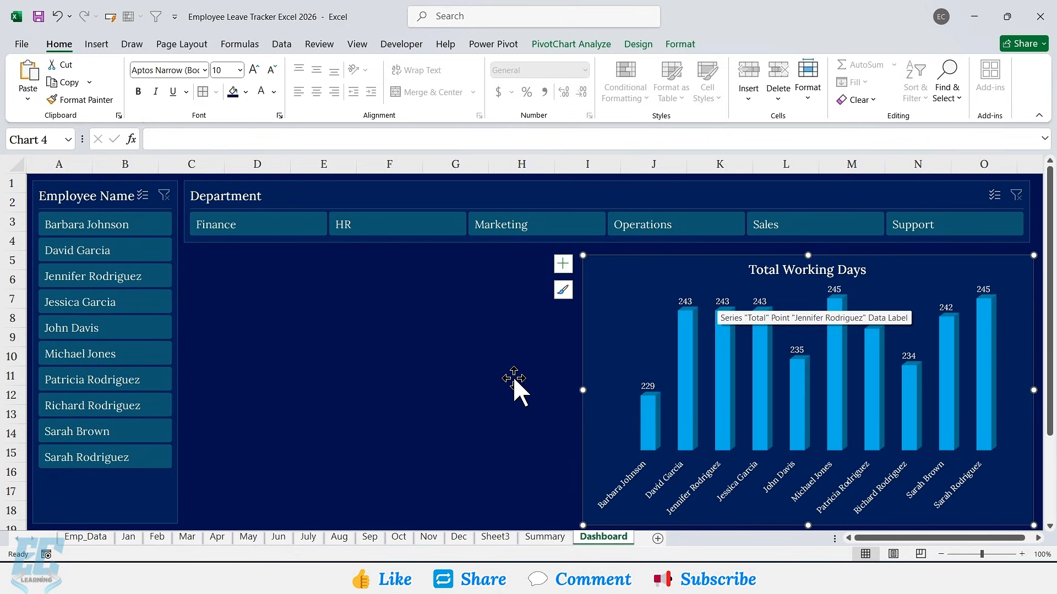
left_click(497, 396)
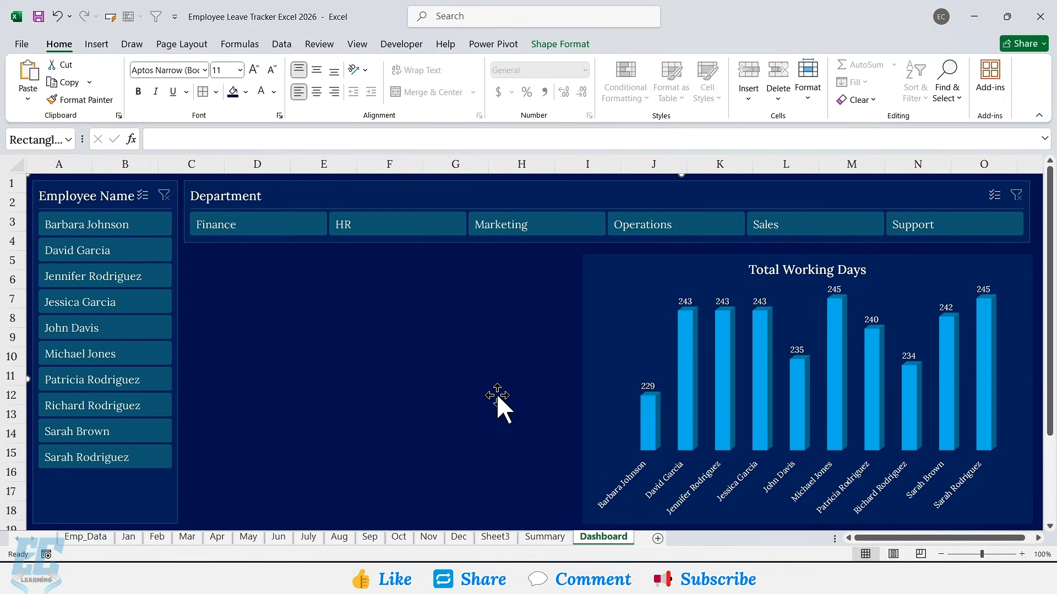
Step: Draw a rounded rectangle about 0.77" by 2.49" below the Department slicer, with a dark blue fill and no outline
left_click(98, 45)
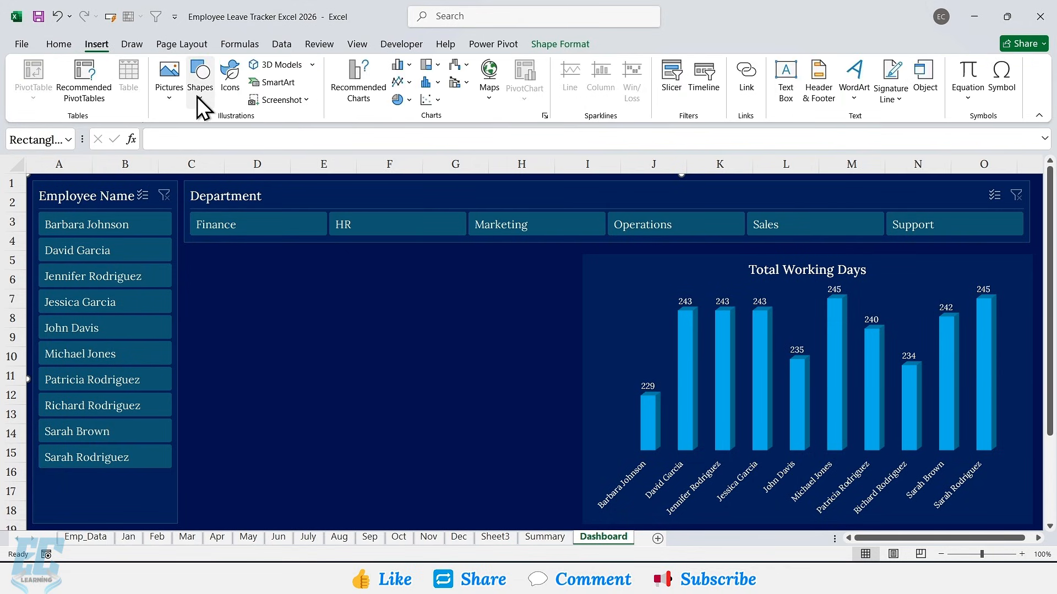
left_click(197, 97)
left_click(256, 138)
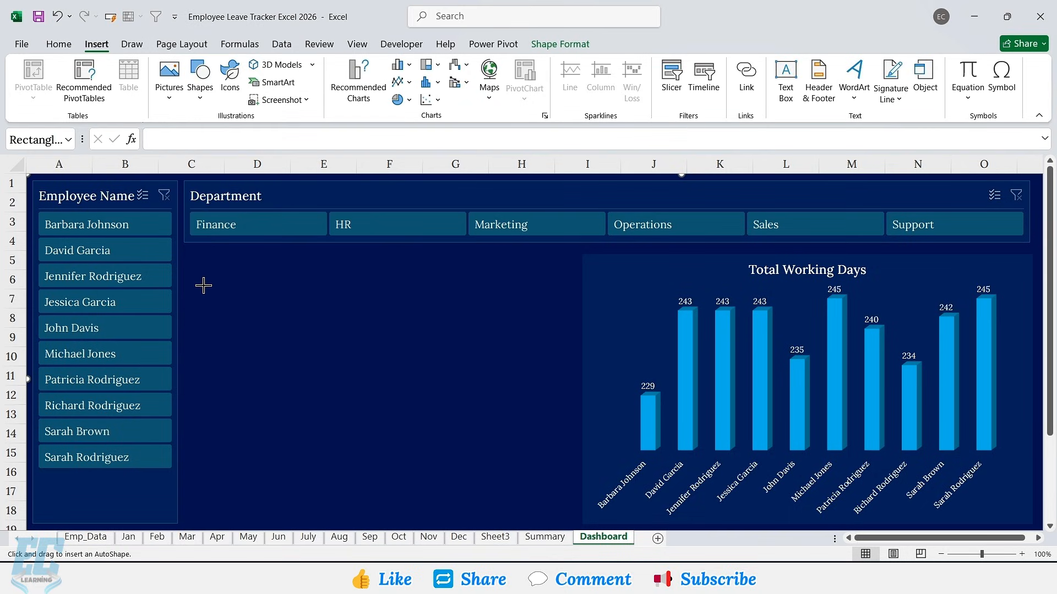
left_click_drag(199, 260, 381, 308)
left_click(378, 65)
left_click(404, 217)
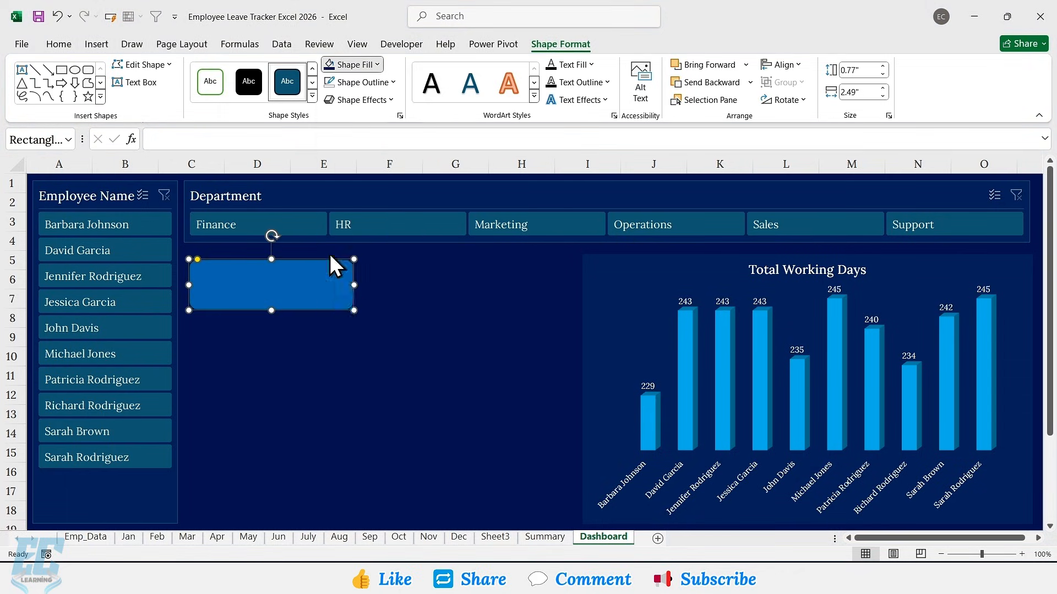
left_click(330, 254)
left_click(386, 83)
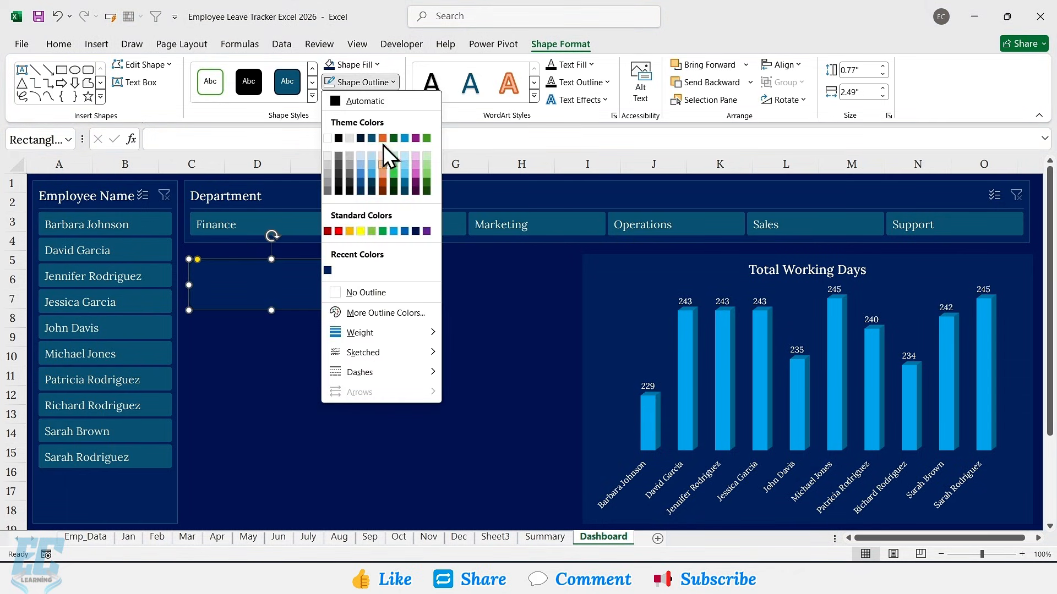
left_click(373, 287)
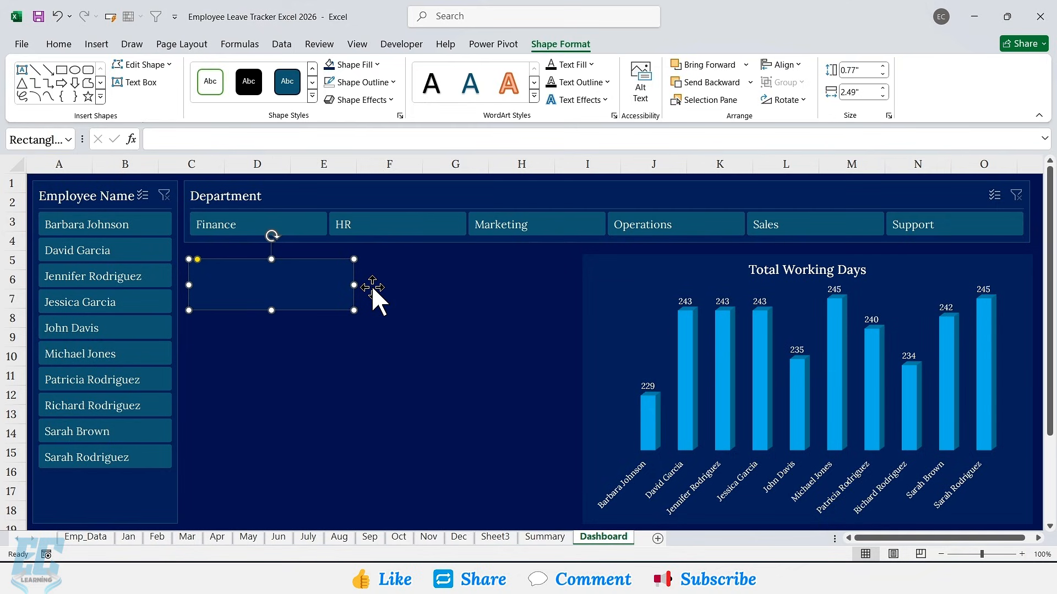
Step: Add a text box about 0.33" by 2.33" in the upper part of the rounded rectangle, reading "Total Absence Days"
left_click(97, 44)
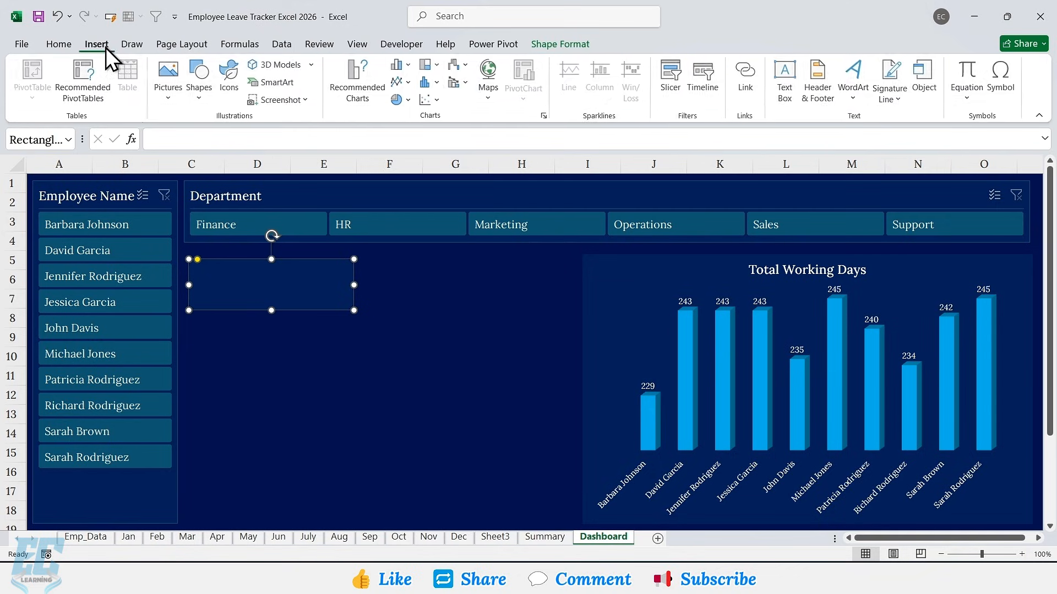
left_click(786, 88)
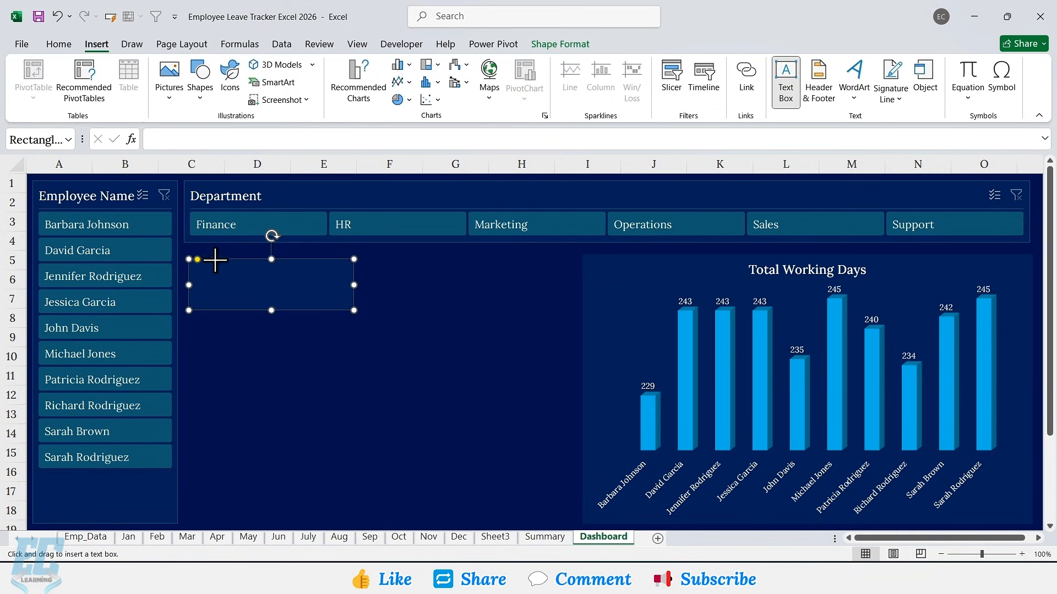
left_click_drag(343, 281, 348, 281)
left_click_drag(214, 271, 194, 271)
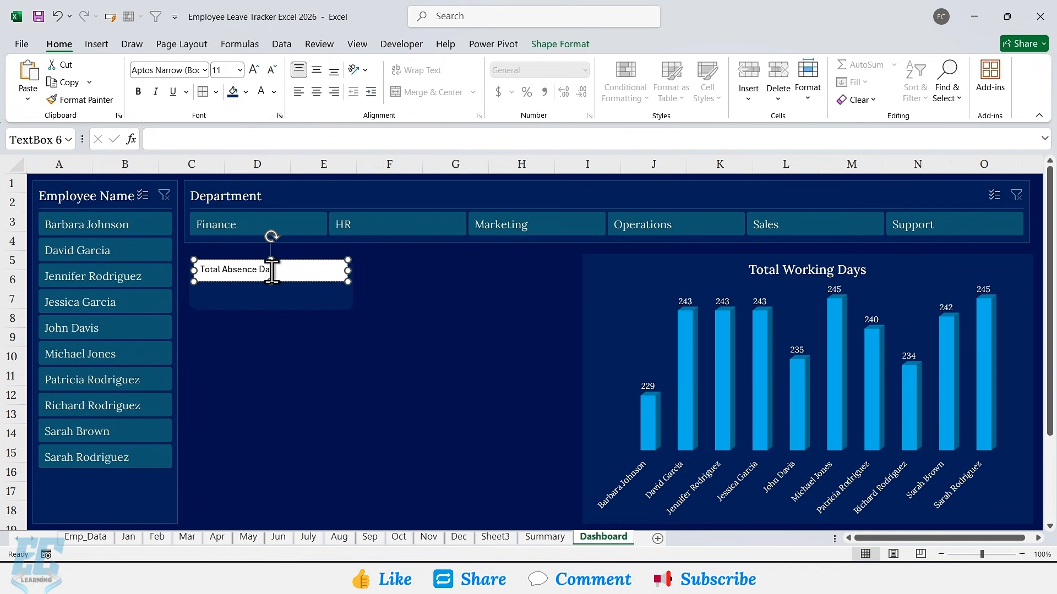
Step: Remove the fill and outline from the Total Absence Days text box
left_click(556, 44)
left_click(363, 65)
left_click(369, 273)
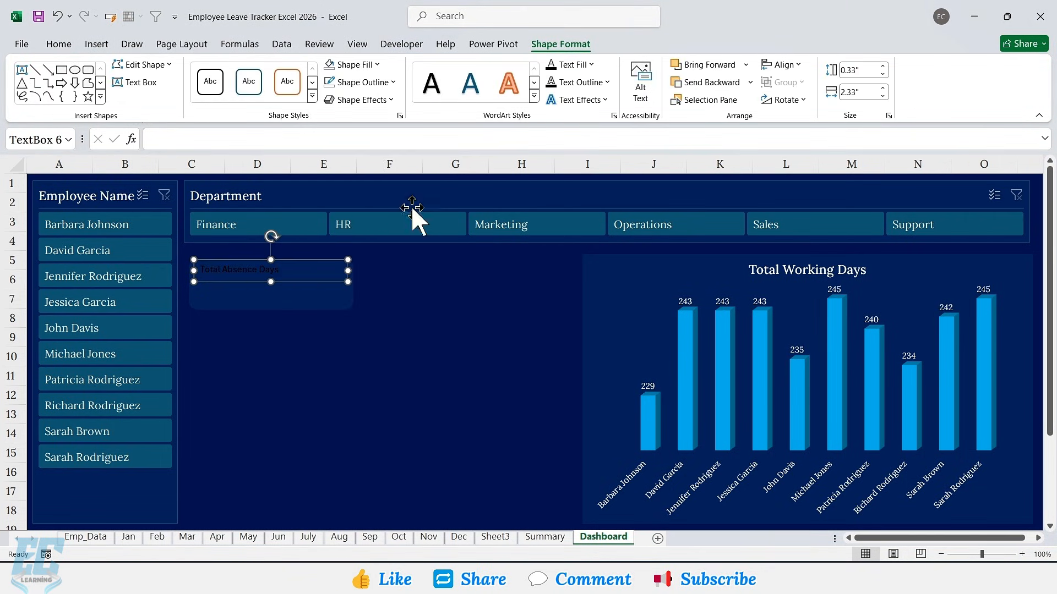
left_click(389, 82)
left_click(363, 294)
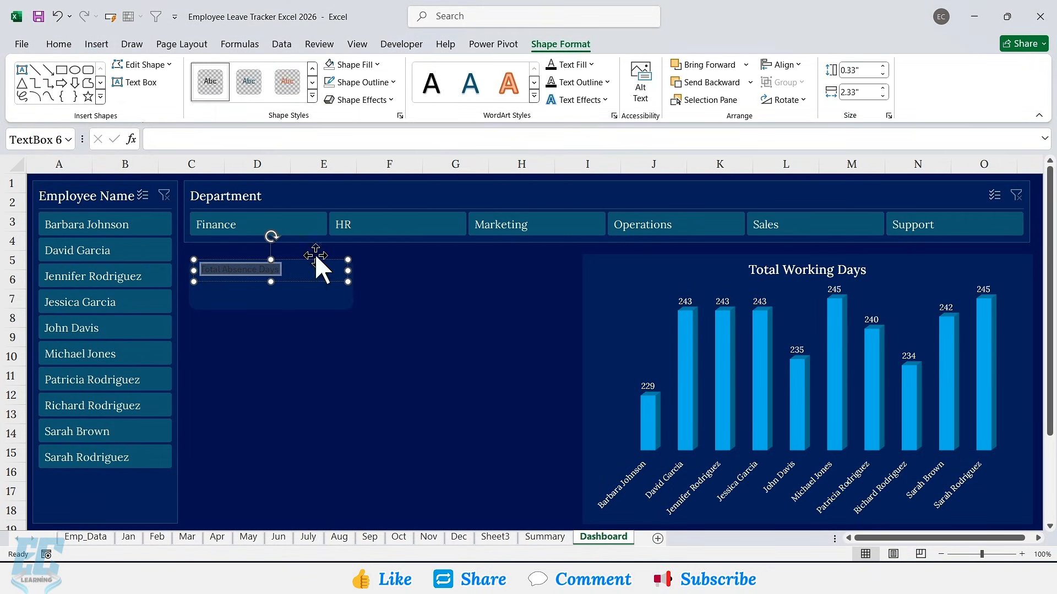
Step: Format the Total Absence Days label in white 12-point Lora, centred horizontally and vertically
left_click(63, 46)
left_click(204, 70)
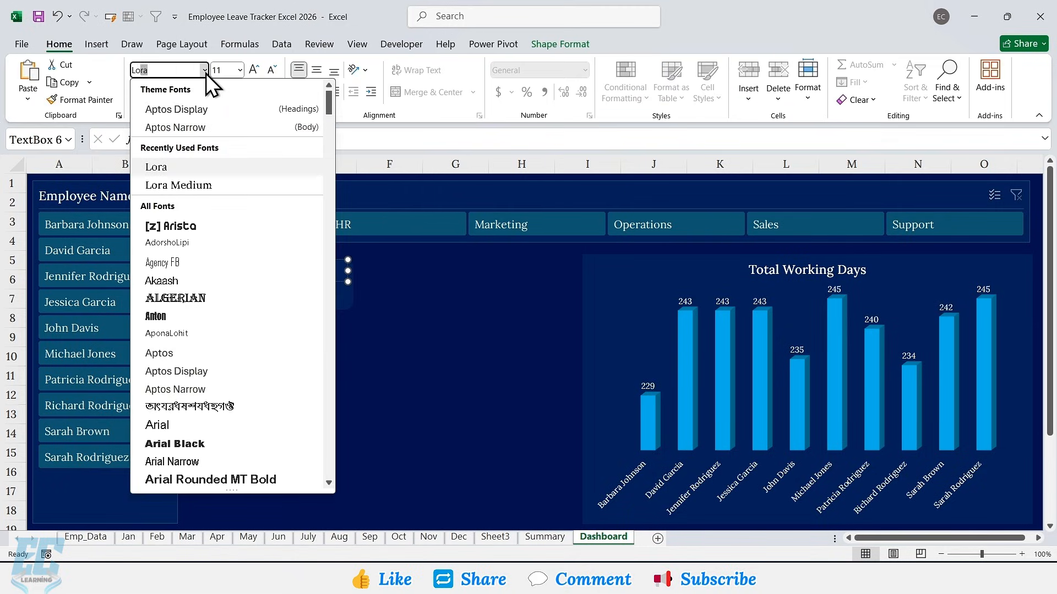
left_click(205, 71)
left_click(241, 71)
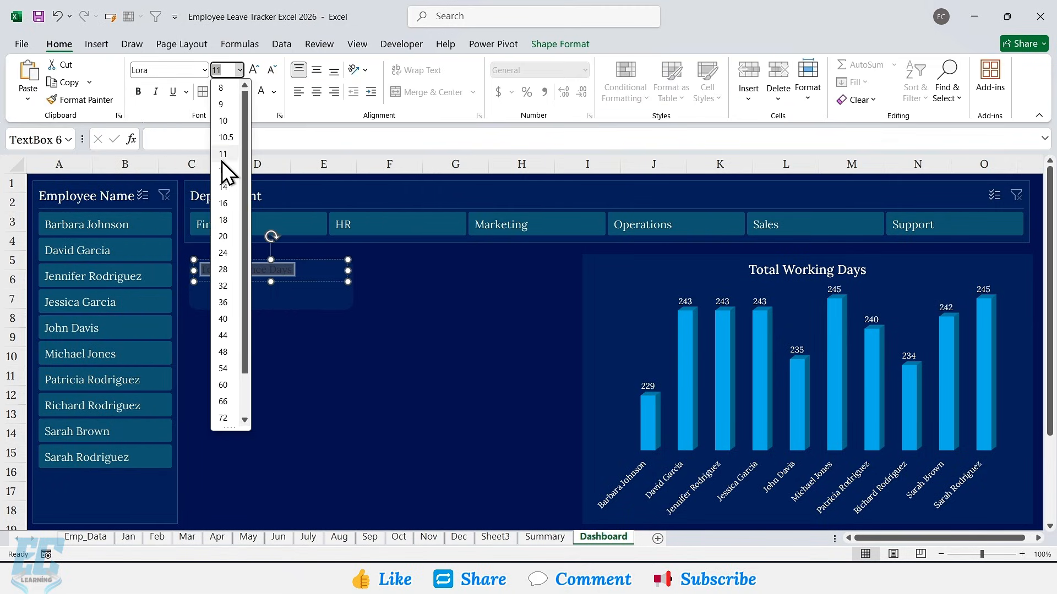
left_click(223, 165)
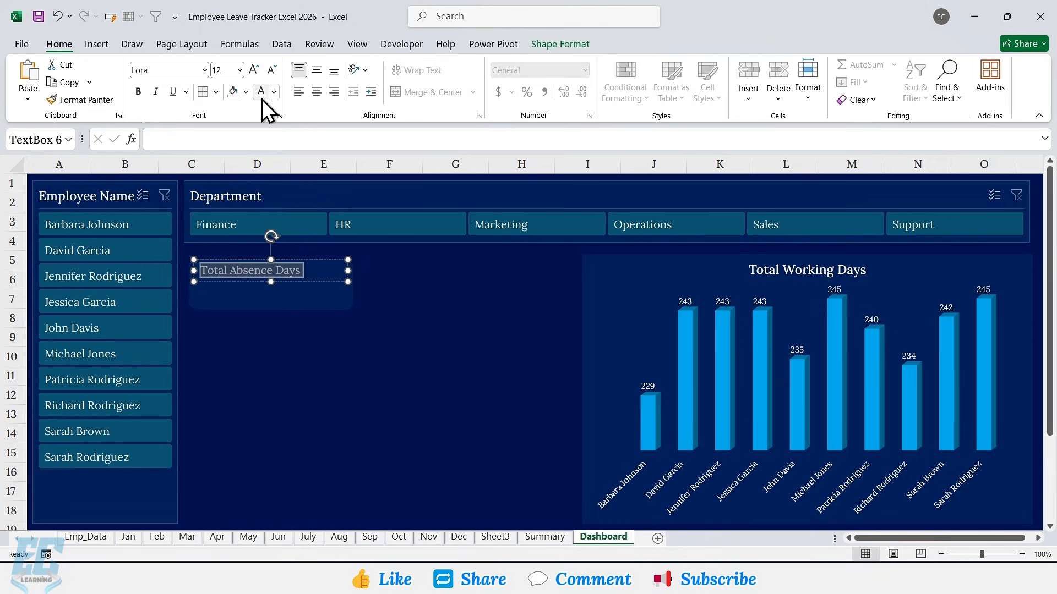
left_click(316, 91)
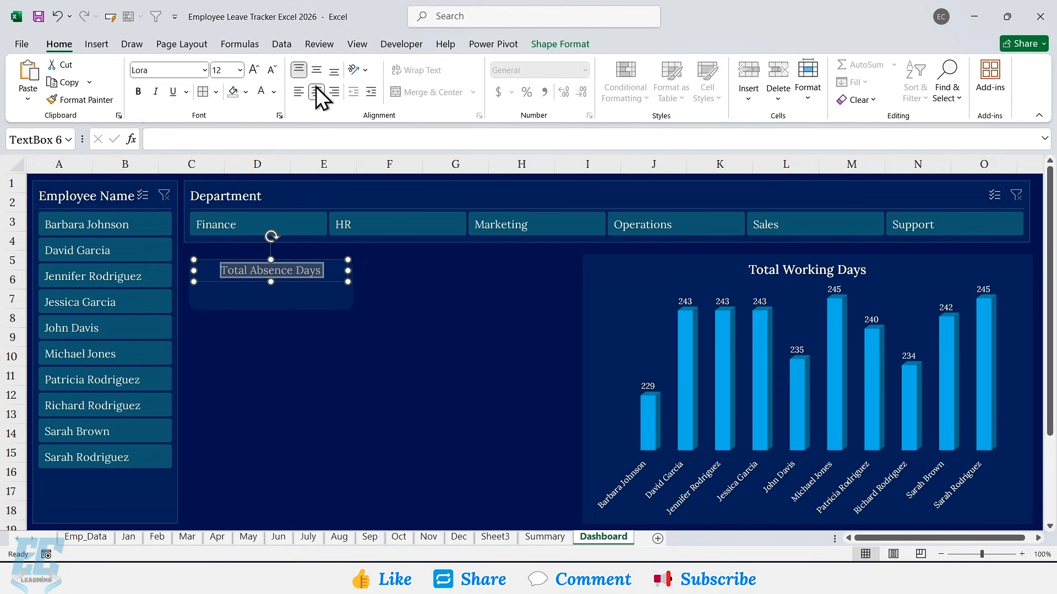
left_click(315, 71)
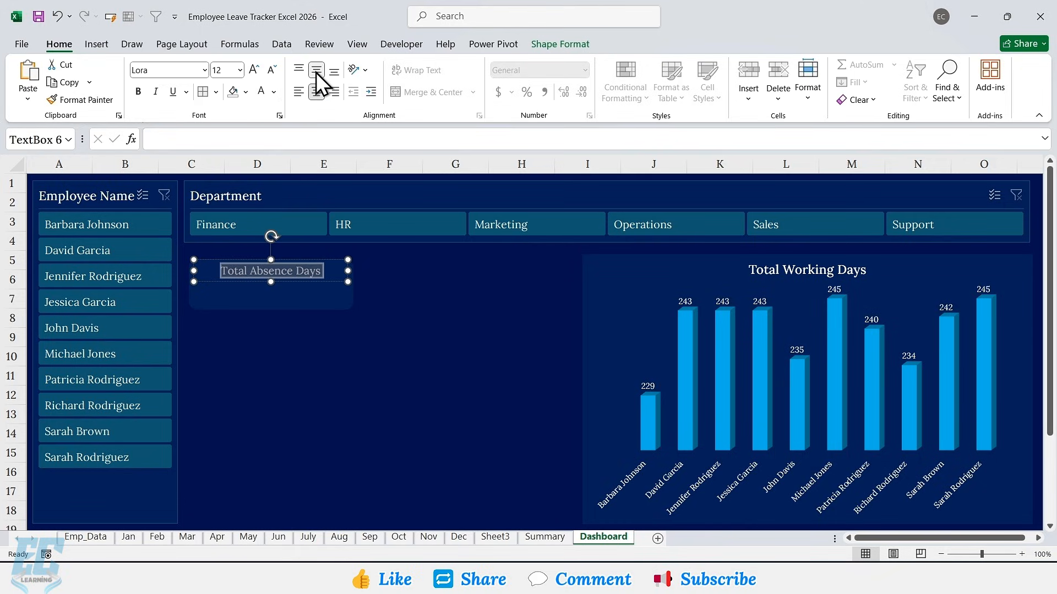
Step: Duplicate the rounded rectangle with its label to get five cards, arranged in two rows of two with one centred below
left_click(315, 289, "shift")
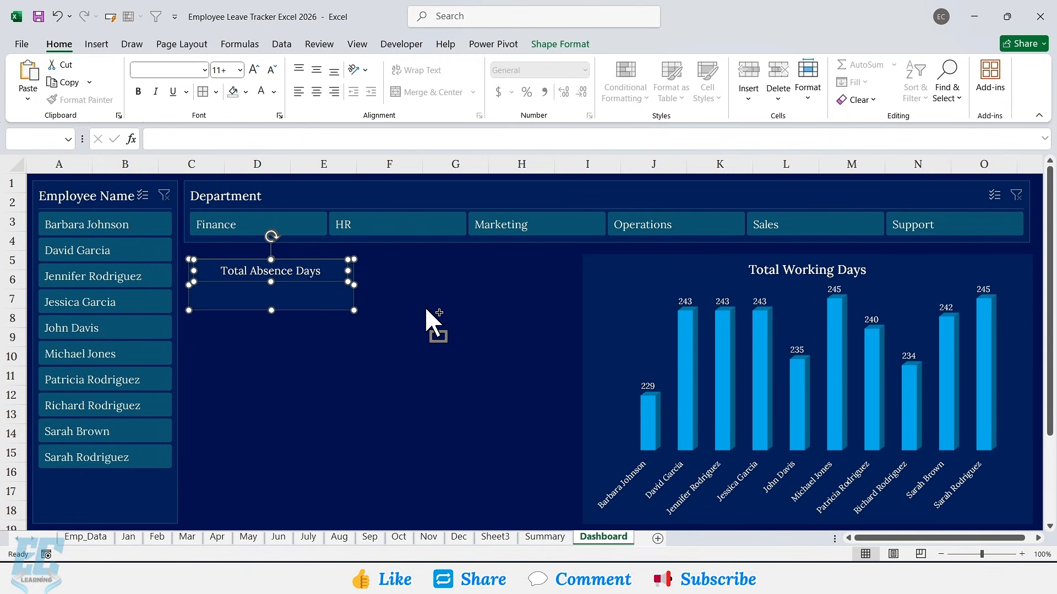
key("ctrl+d")
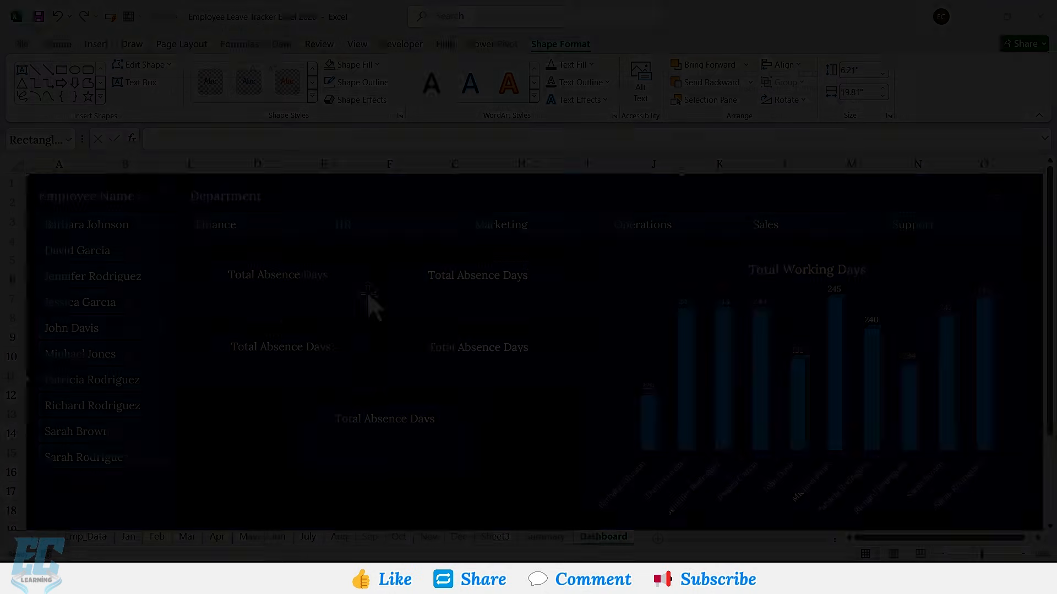
Step: Change the label of the second card in the upper row to "Total Vacation Days"
left_click(534, 282)
key("BackSpace")
key("BackSpace")
key("BackSpace")
key("BackSpace")
key("BackSpace")
key("BackSpace")
key("BackSpace")
key("BackSpace")
key("BackSpace")
key("BackSpace")
key("BackSpace")
key("BackSpace")
key("BackSpace")
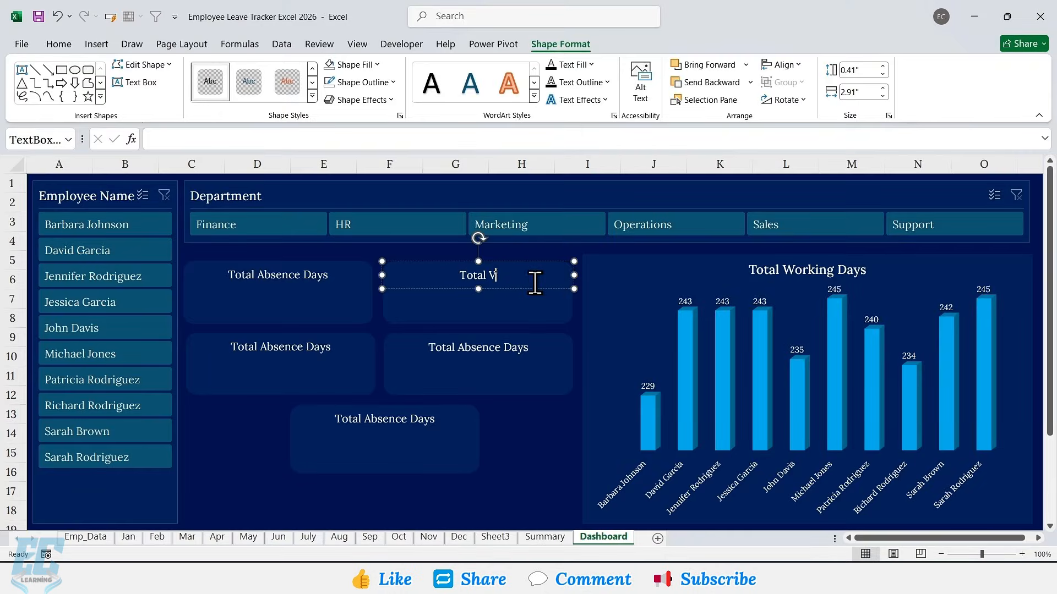
type("Vacation Days")
Step: Change the label of the first card in the second row to "Total Sick Days"
left_click(336, 347)
left_click_drag(301, 347, 259, 347)
type("Sick")
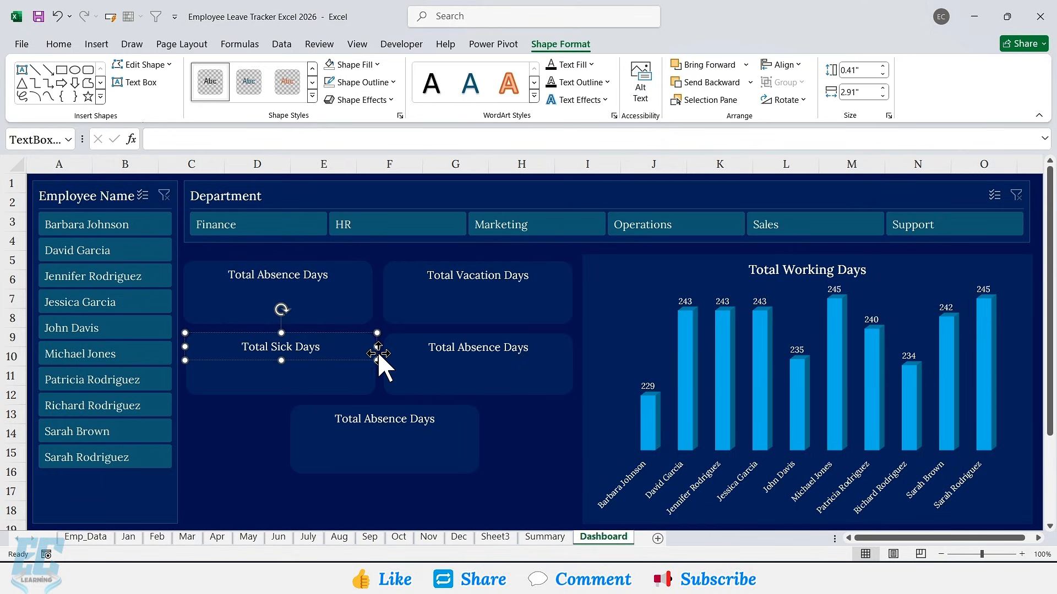
Step: Change the label of the second card in the second row to "Total Other Leave Days"
left_click(516, 353)
key("BackSpace")
key("BackSpace")
key("BackSpace")
key("BackSpace")
key("BackSpace")
key("BackSpace")
key("BackSpace")
key("BackSpace")
type("O")
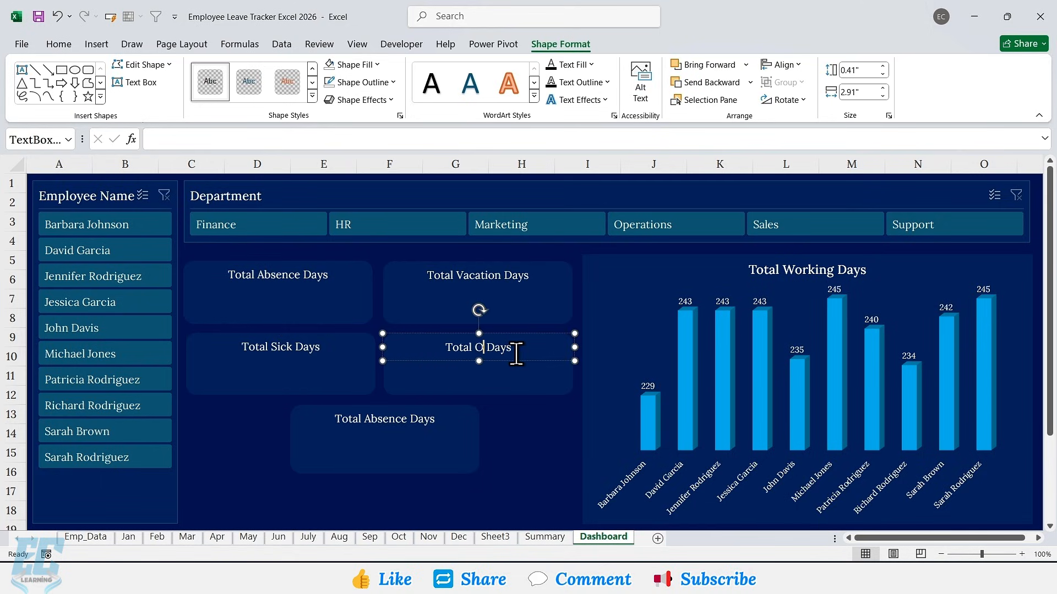
type("ther Leave")
Step: Change the label of the card centred below the others to "Remaining Leave Days"
left_click(403, 419)
key("BackSpace")
key("BackSpace")
key("BackSpace")
key("BackSpace")
key("BackSpace")
key("BackSpace")
key("BackSpace")
key("BackSpace")
key("BackSpace")
key("BackSpace")
key("BackSpace")
key("BackSpace")
key("BackSpace")
type("Remaining Leave")
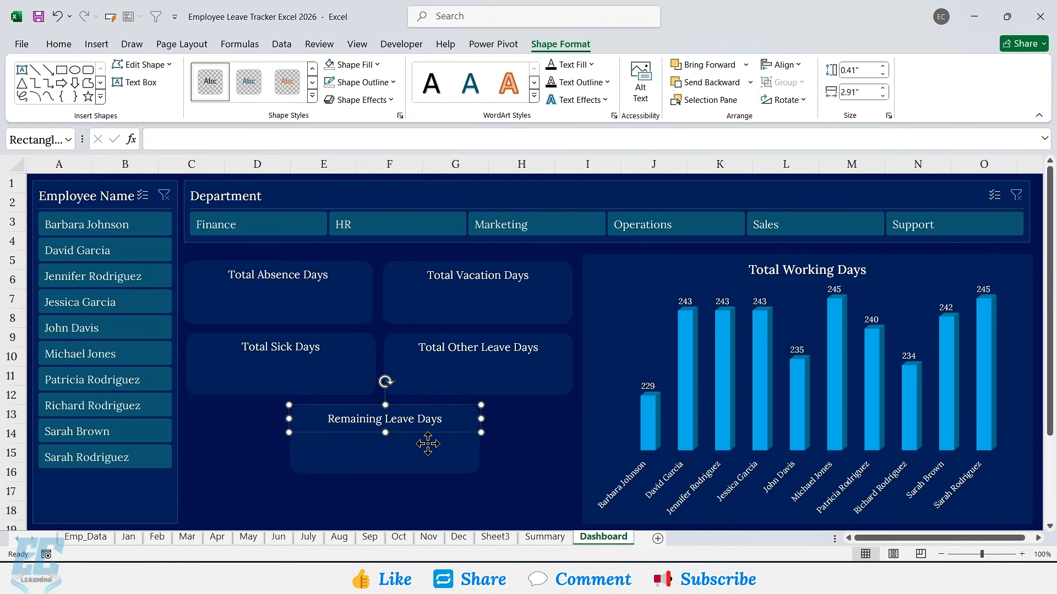
left_click(427, 444)
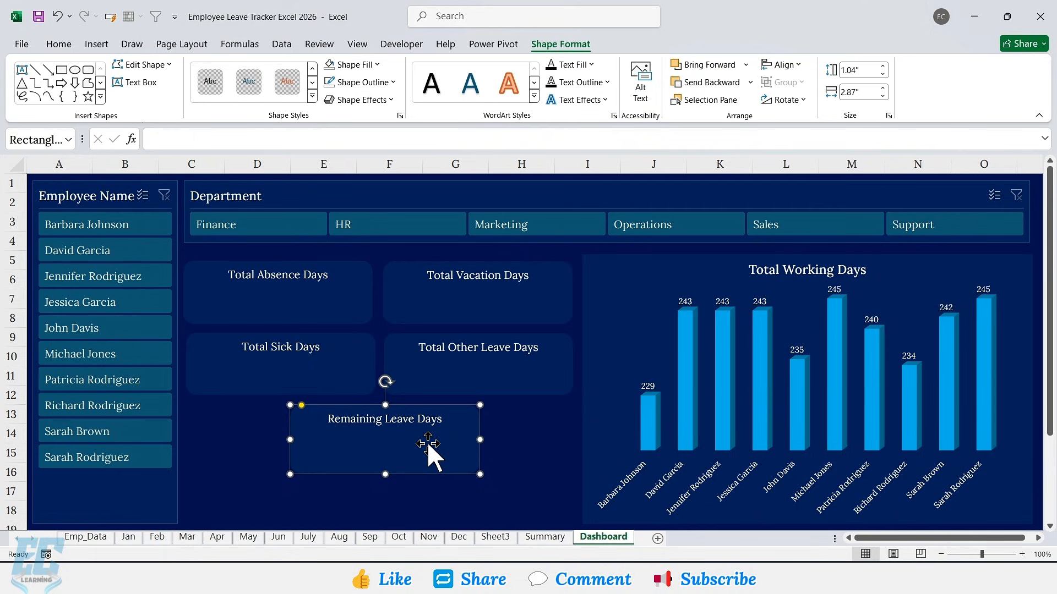
Step: Duplicate the Total Absence Days label and position the copy beneath the original inside the same card
left_click(336, 282)
key("ctrl+d")
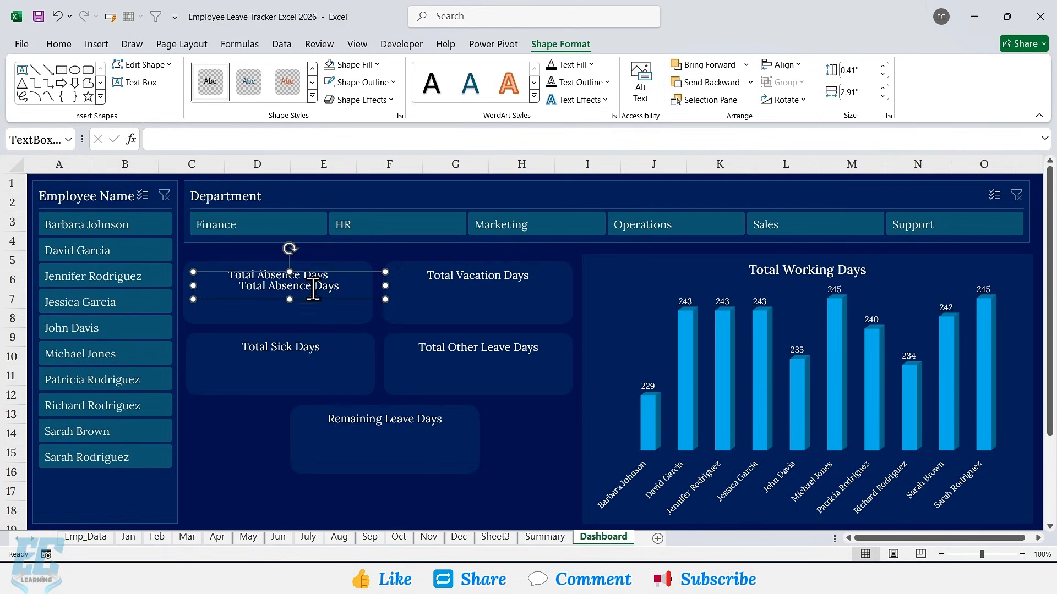
key("Down")
key("Down")
key("Down")
key("Down")
key("Down")
key("Down")
key("Down")
key("Down")
key("Down")
key("Down")
key("Down")
key("Down")
key("Left")
key("Left")
key("Left")
key("Left")
key("Left")
key("Left")
key("Up")
key("Up")
key("Up")
key("Up")
key("Up")
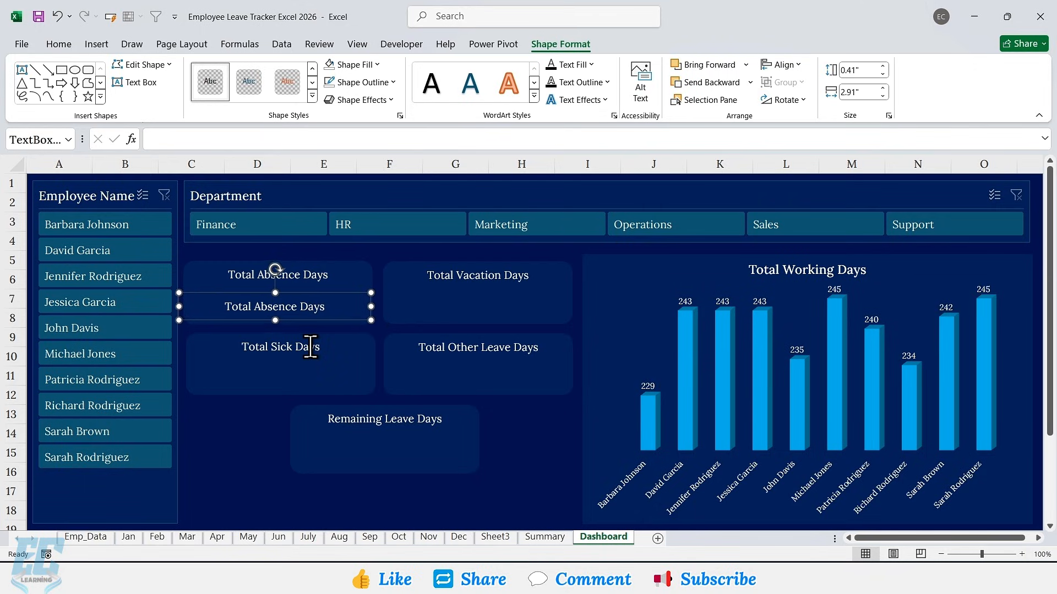
Step: Align the copied label under the Total Absence Days title and link its text to cell E4 on Sheet3
key("Right")
key("Right")
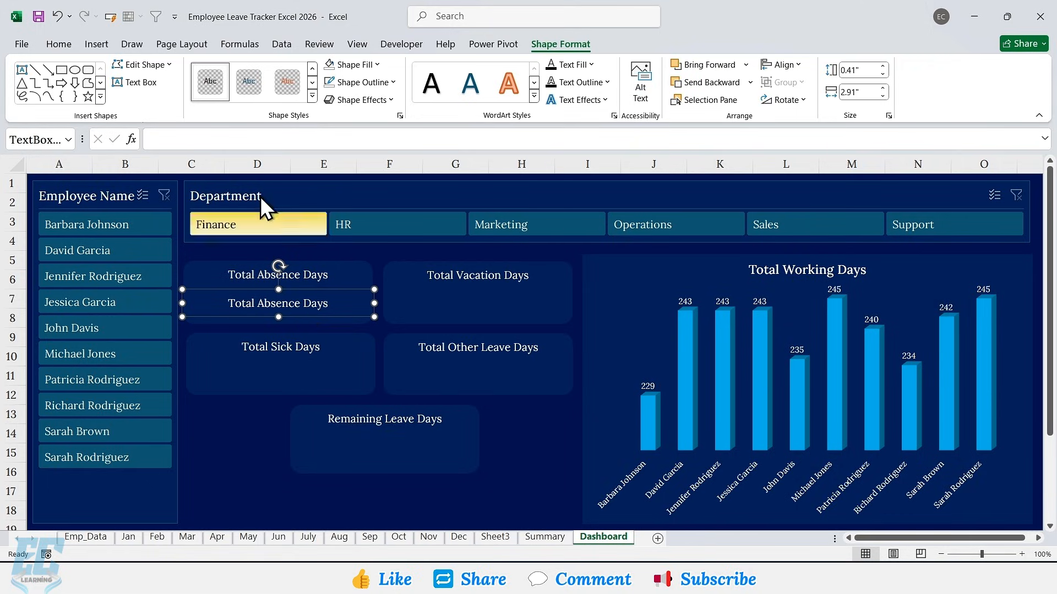
left_click(252, 140)
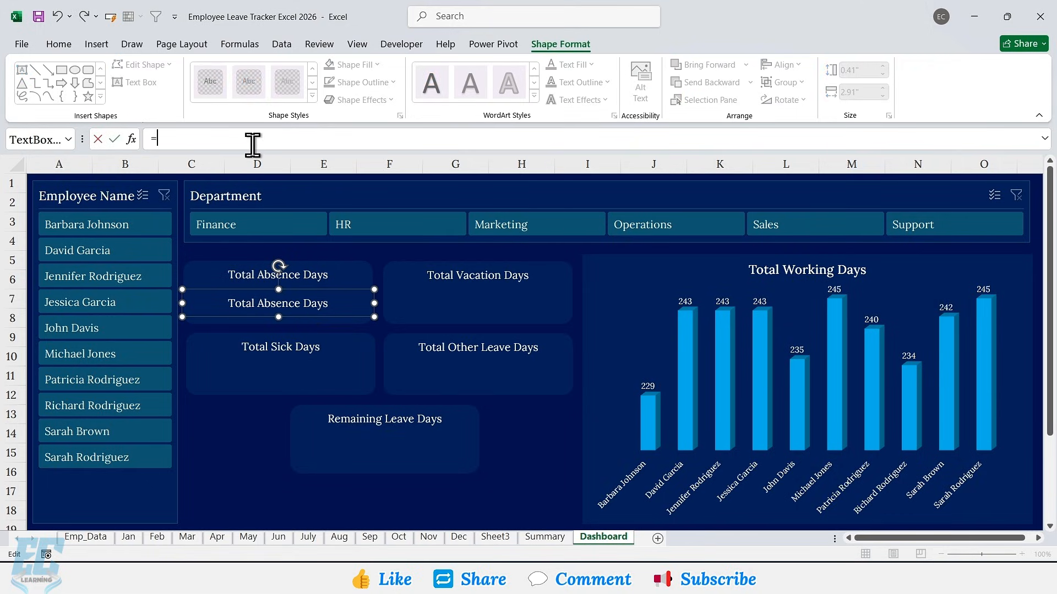
left_click(494, 539)
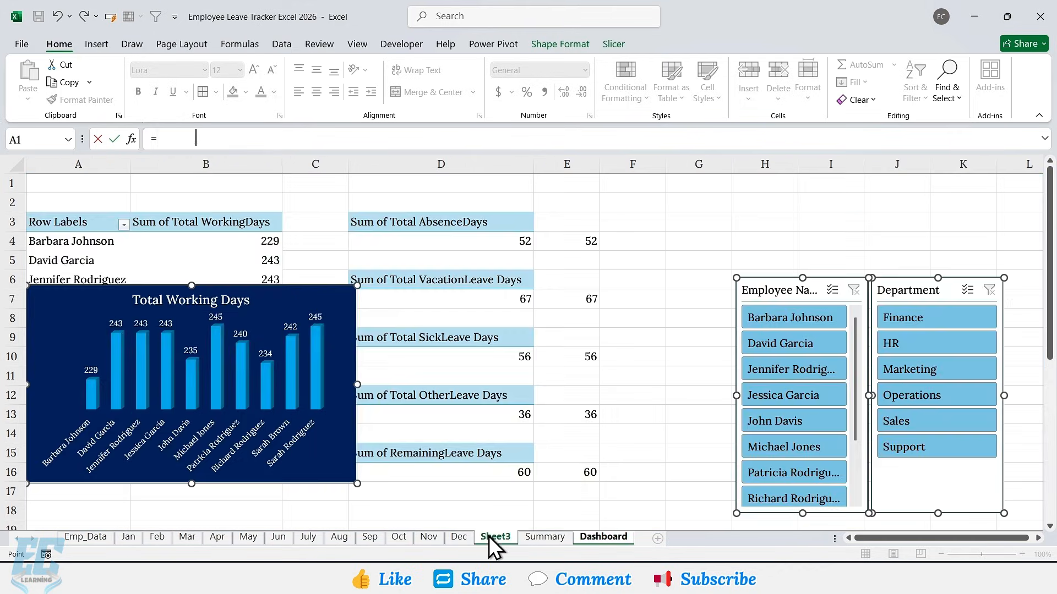
left_click(572, 247)
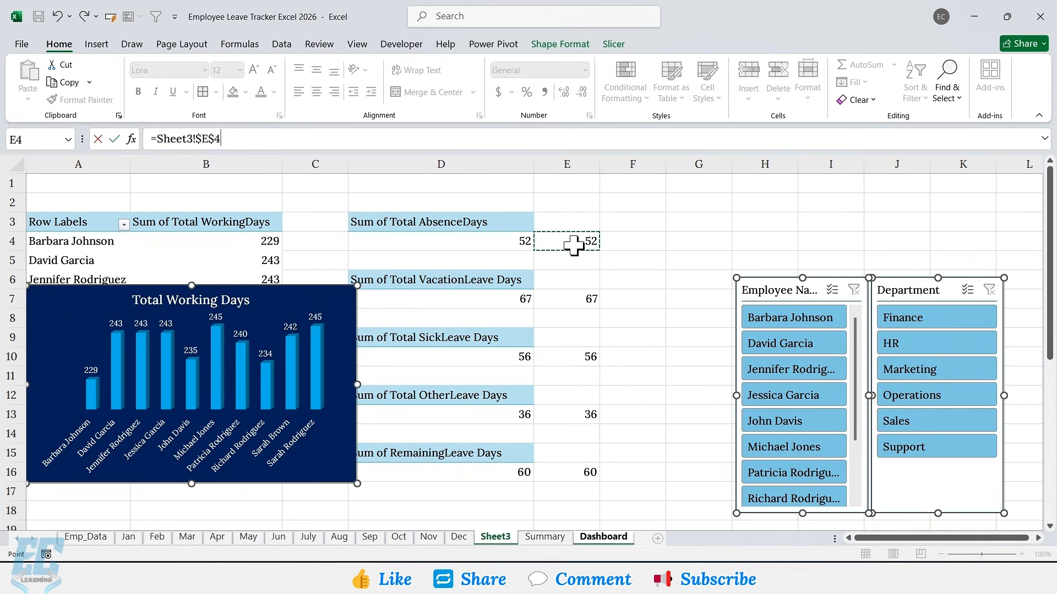
key("Return")
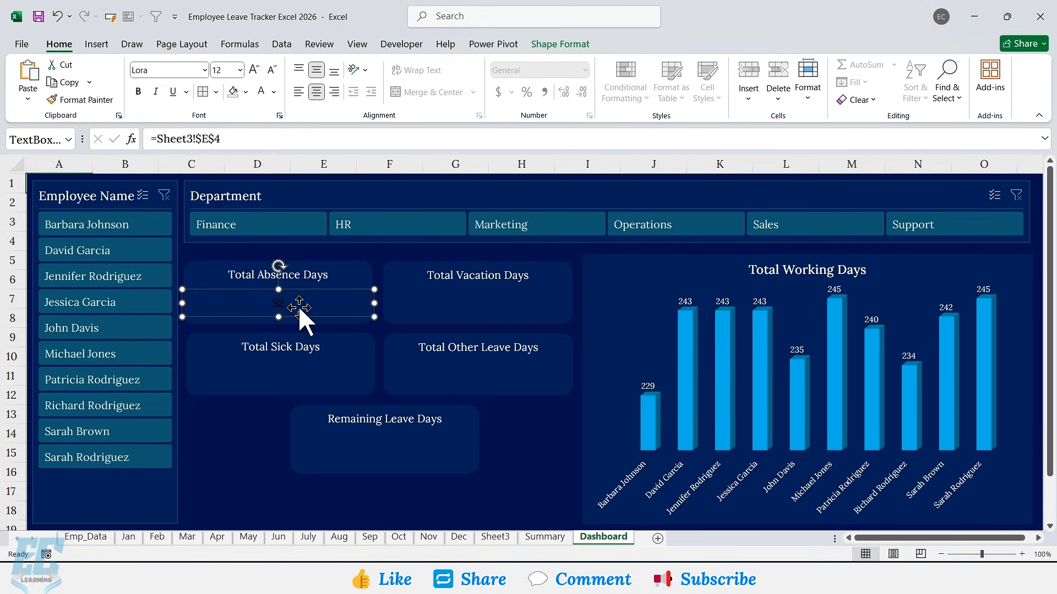
Step: Format the linked value in the Total Absence Days card as bold, white, 24-point text
left_click(239, 70)
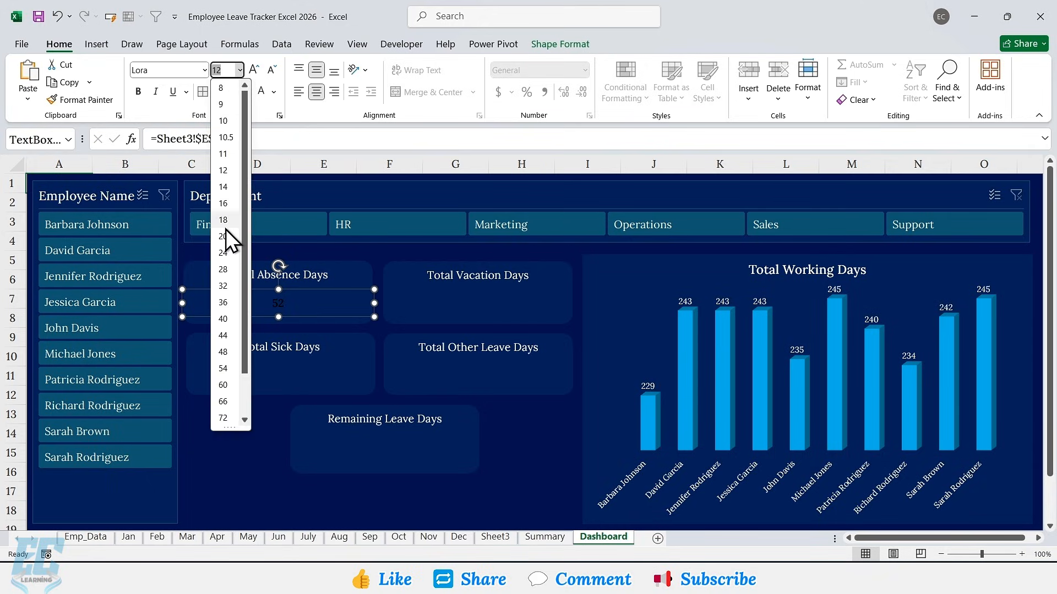
left_click(223, 254)
left_click(138, 91)
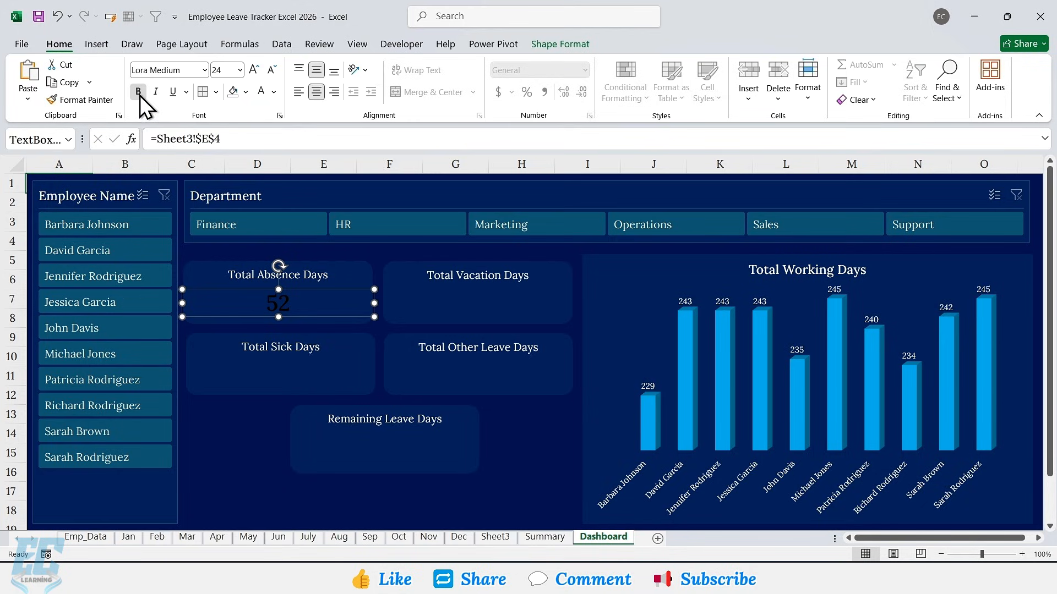
left_click(260, 93)
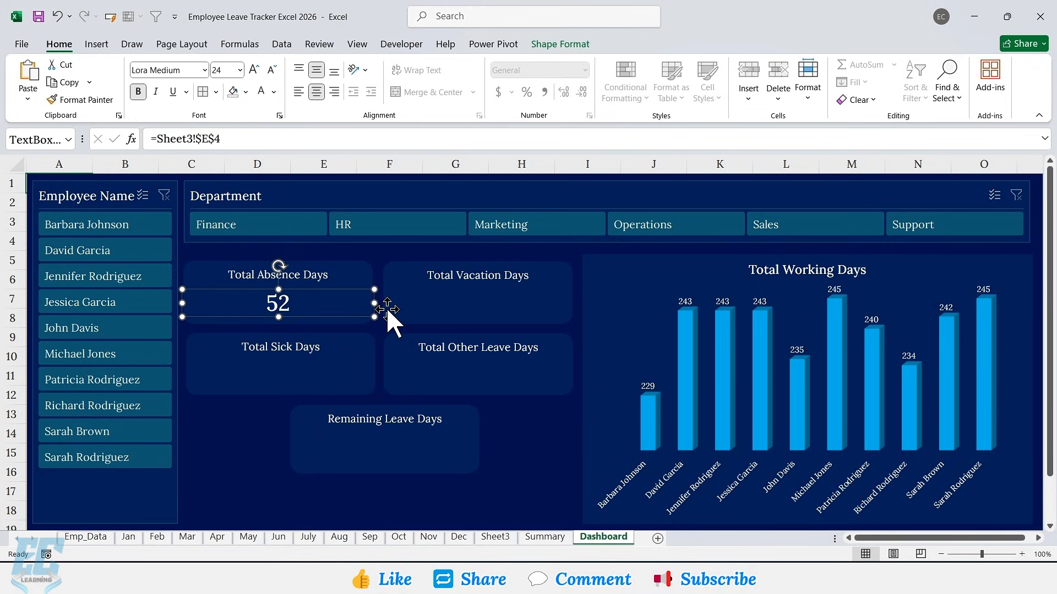
Step: Duplicate the linked value into the other four cards and position each copy beneath its card's title
left_click_drag(349, 318, 486, 301)
left_click_drag(310, 334, 388, 444)
left_click(513, 302)
left_click(511, 277)
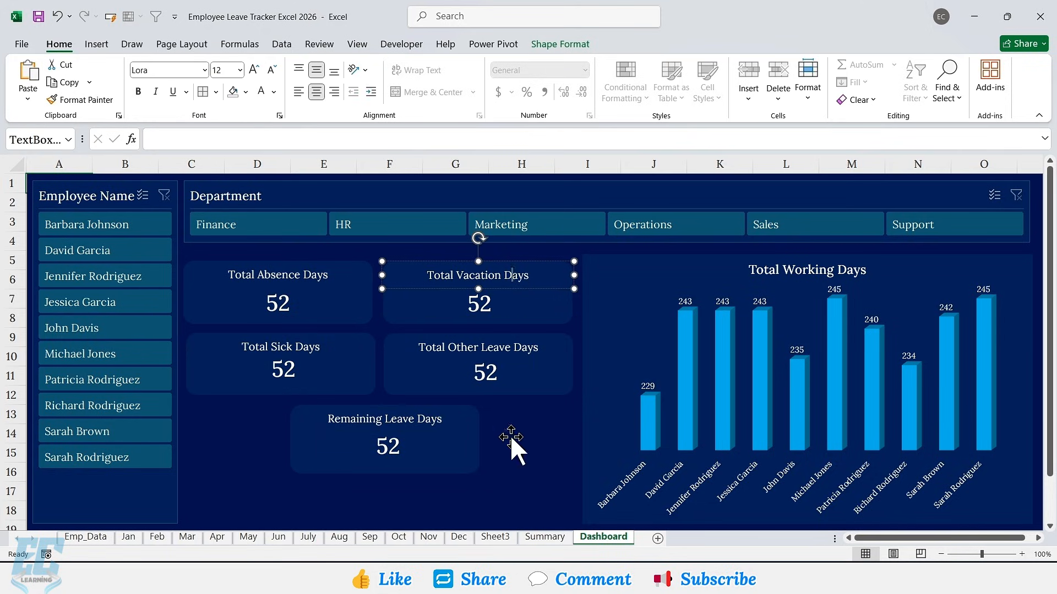
left_click(575, 373)
left_click_drag(500, 387, 493, 388)
Step: Link the value in the Total Vacation Days card to Sheet3 cell E7 and format it as white 24-point text
left_click(478, 325)
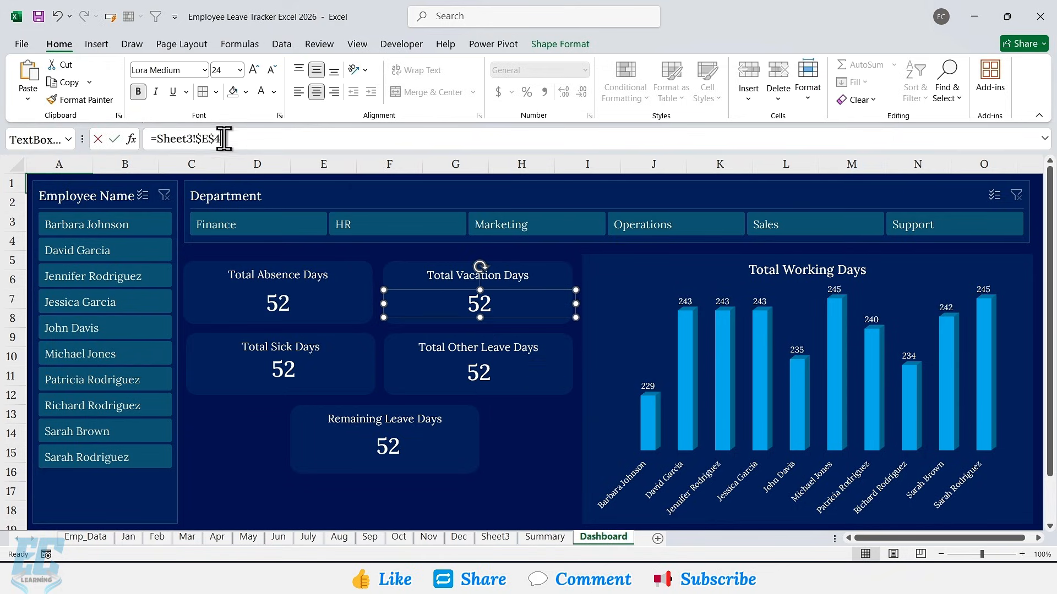
left_click_drag(220, 139, 151, 138)
type("=")
left_click(495, 536)
left_click(591, 302)
key("Return")
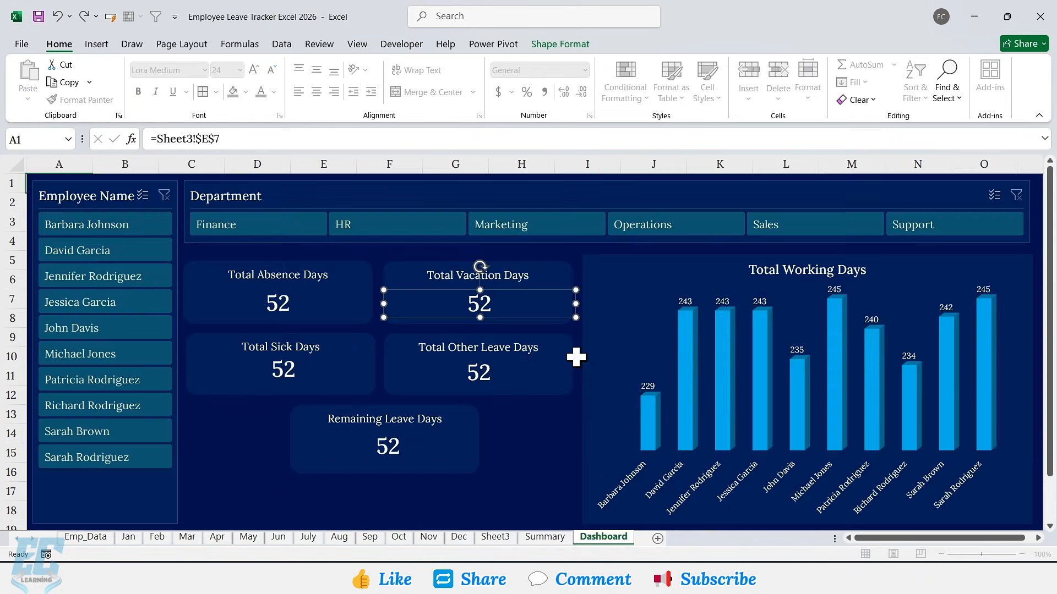
left_click(240, 70)
key("Escape")
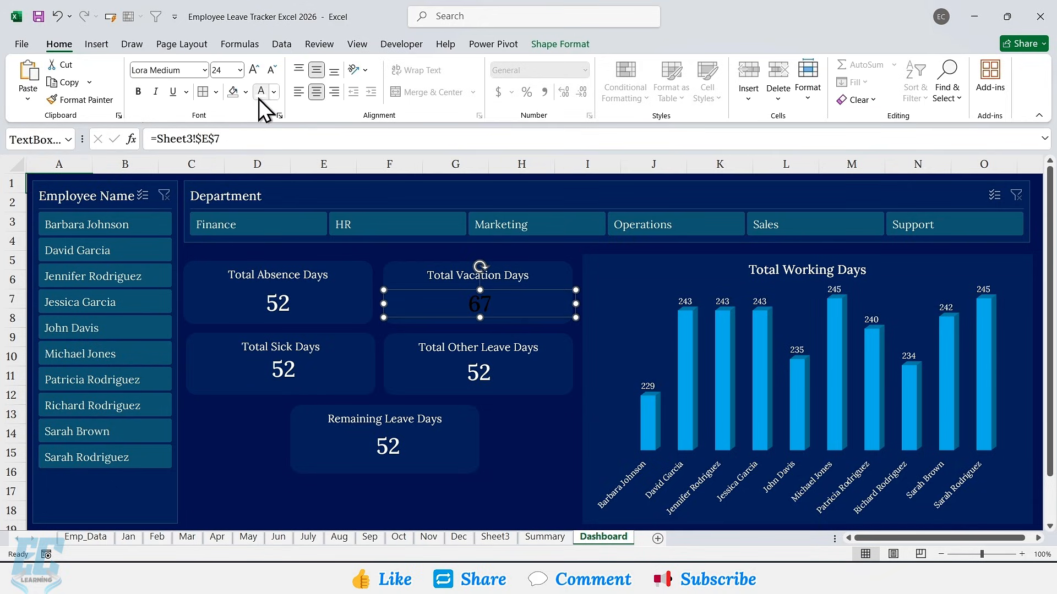
Step: Link the value in the Total Sick Days card to cell E10 on Sheet3
left_click(279, 364)
left_click_drag(218, 139, 151, 139)
type("=")
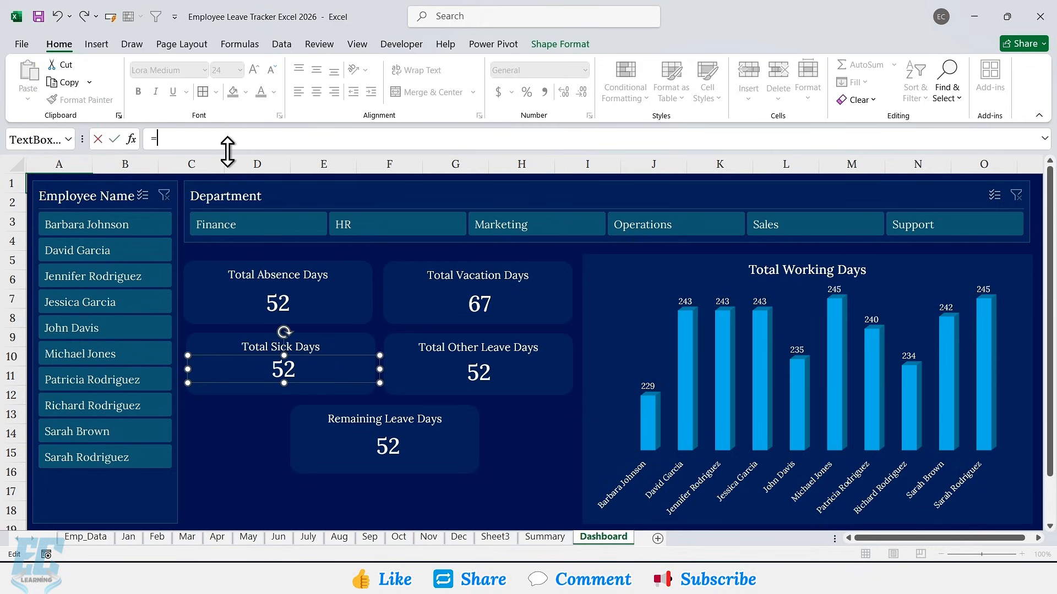
left_click(495, 536)
left_click(582, 354)
key("Return")
Step: Format the Total Sick Days value as bold, white, 24-point text
left_click(240, 70)
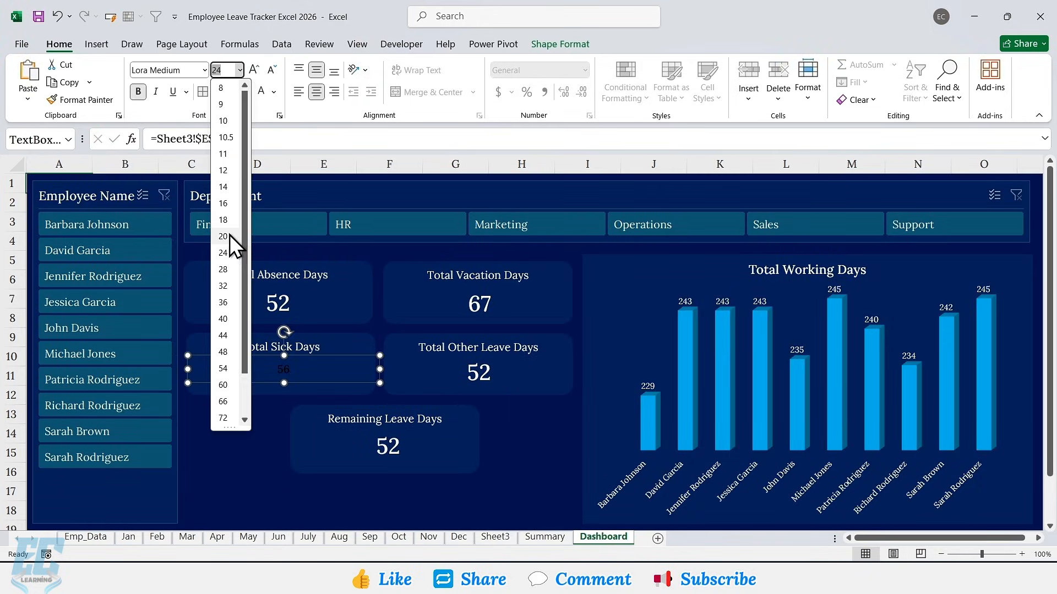
left_click(229, 252)
left_click(261, 92)
left_click(139, 92)
Step: Link the value in the Total Other Leave Days card to Sheet3 cell E13 and format it as white 24-point text
left_click(476, 371)
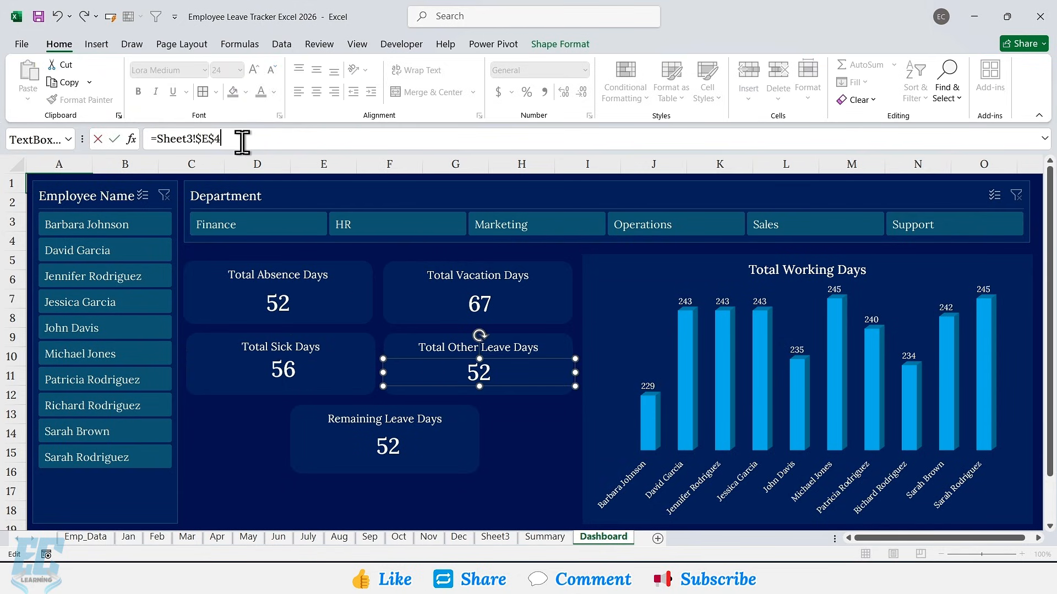
left_click_drag(240, 139, 151, 139)
type("=")
left_click(495, 537)
left_click(567, 415)
key("Return")
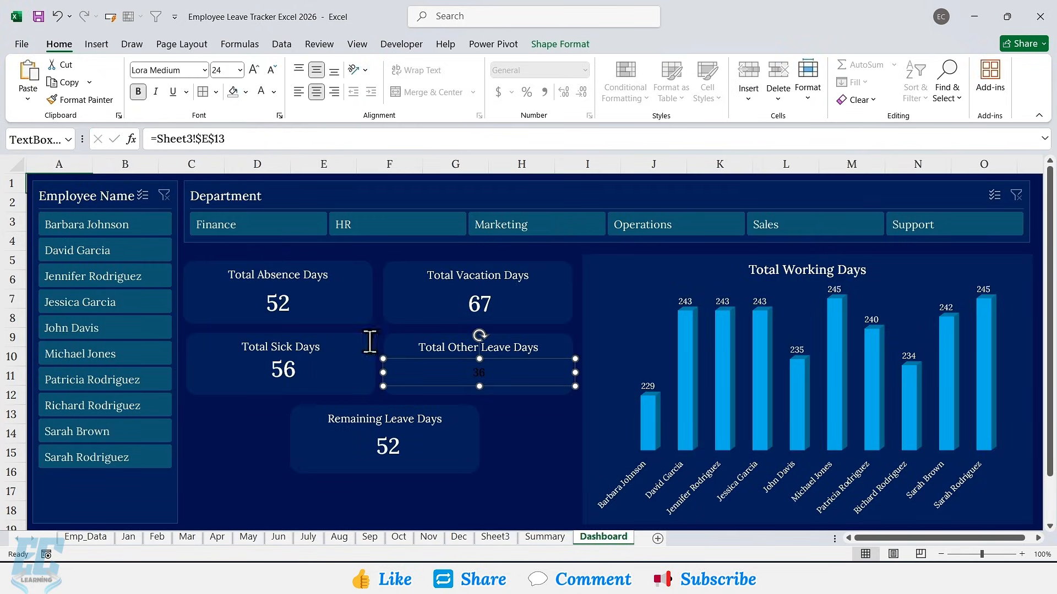
left_click(240, 70)
left_click(226, 320)
Step: Link the value in the Remaining Leave Days card to Sheet3 cell E16 and make it white 24-point text
left_click(380, 438)
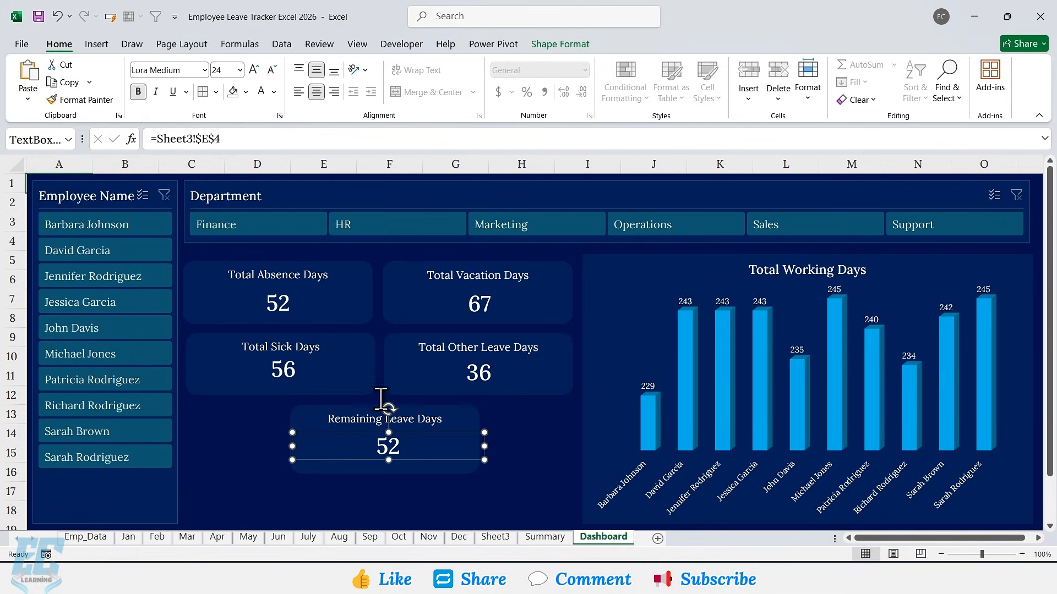
left_click(299, 140)
left_click(251, 139)
left_click_drag(251, 139, 151, 139)
type("=")
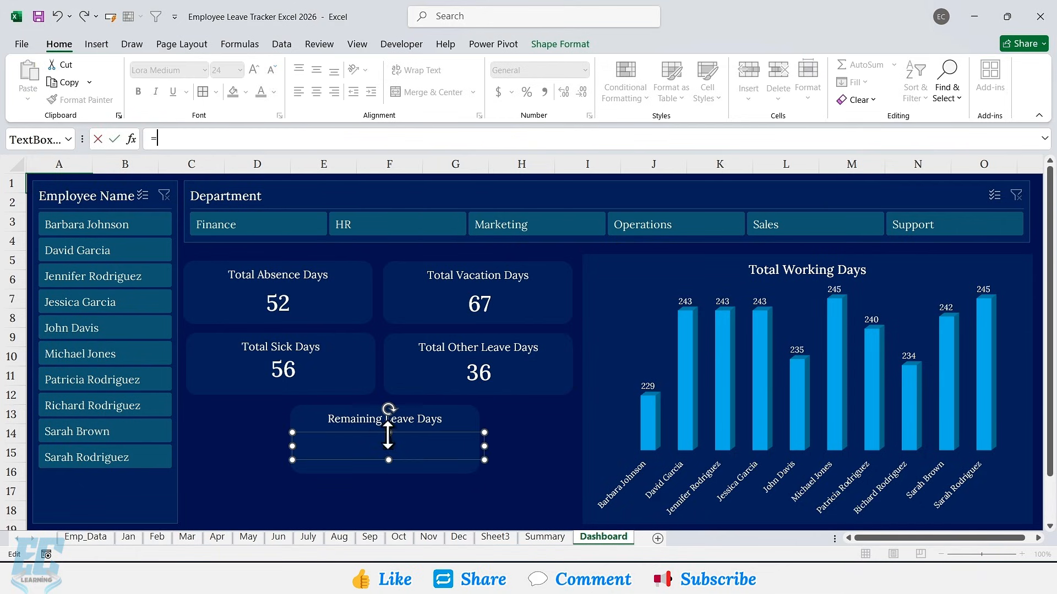
left_click(495, 537)
left_click(567, 469)
key("Return")
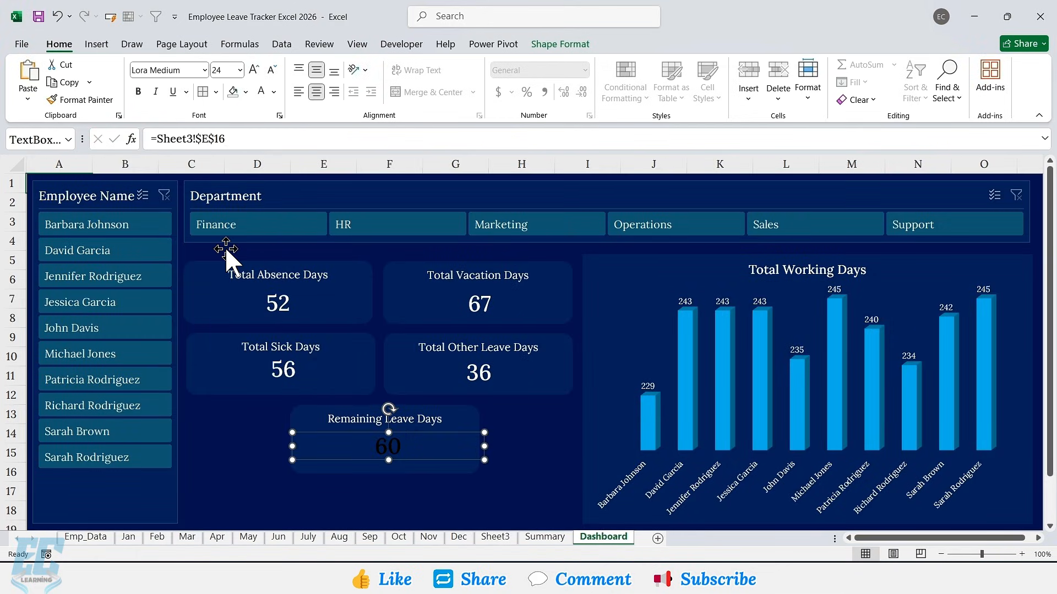
left_click(261, 91)
Step: Fill the Remaining Leave Days card with a brighter blue than the other cards
left_click(467, 464)
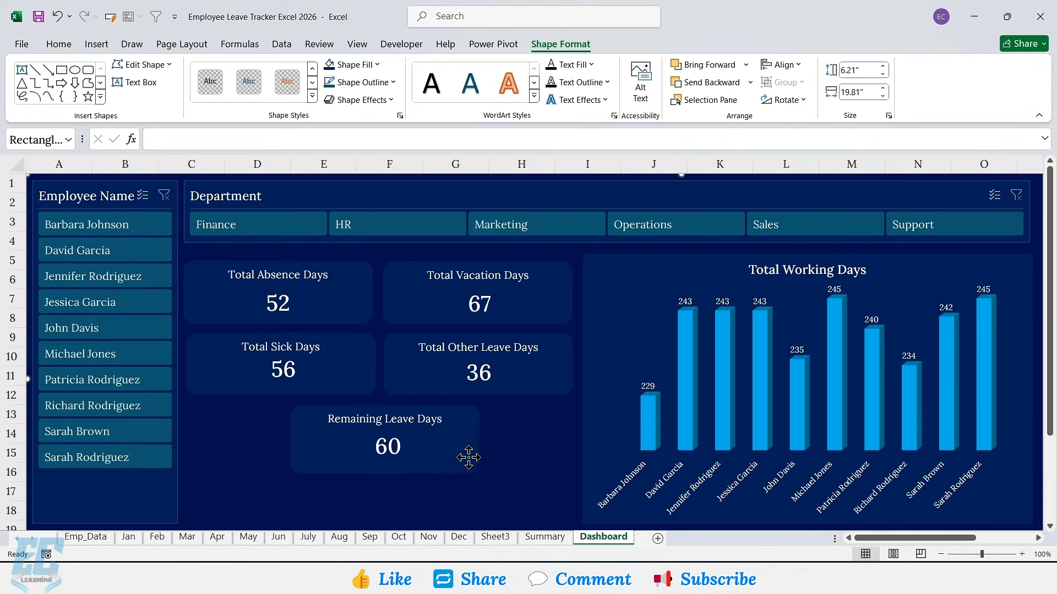
left_click(352, 64)
left_click(424, 273)
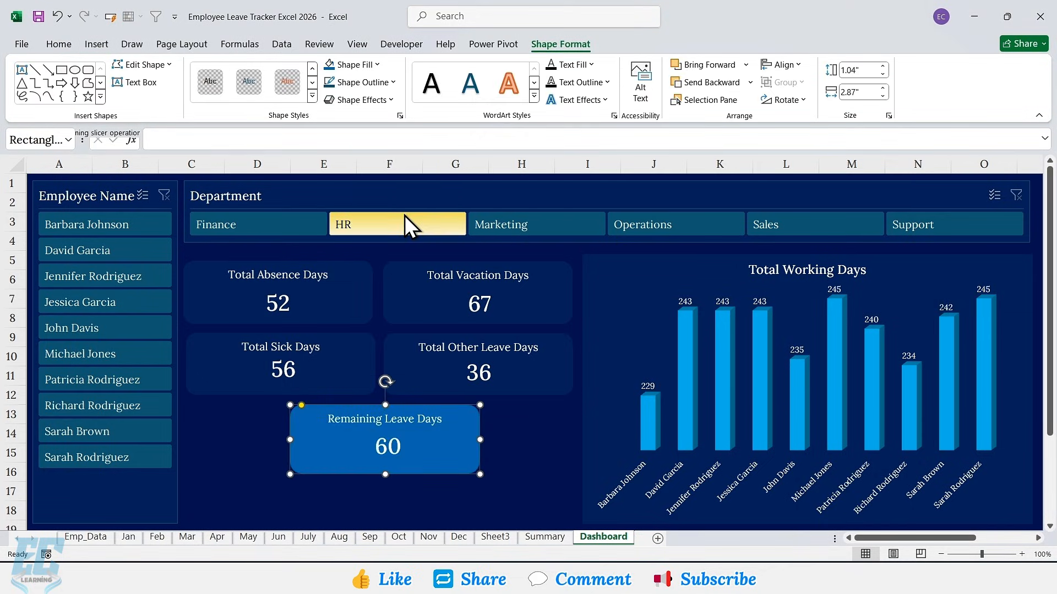
Step: Connect the Employee Name slicer to all the PivotTables on Sheet3, PivotTable1 through PivotTable6
left_click(122, 195)
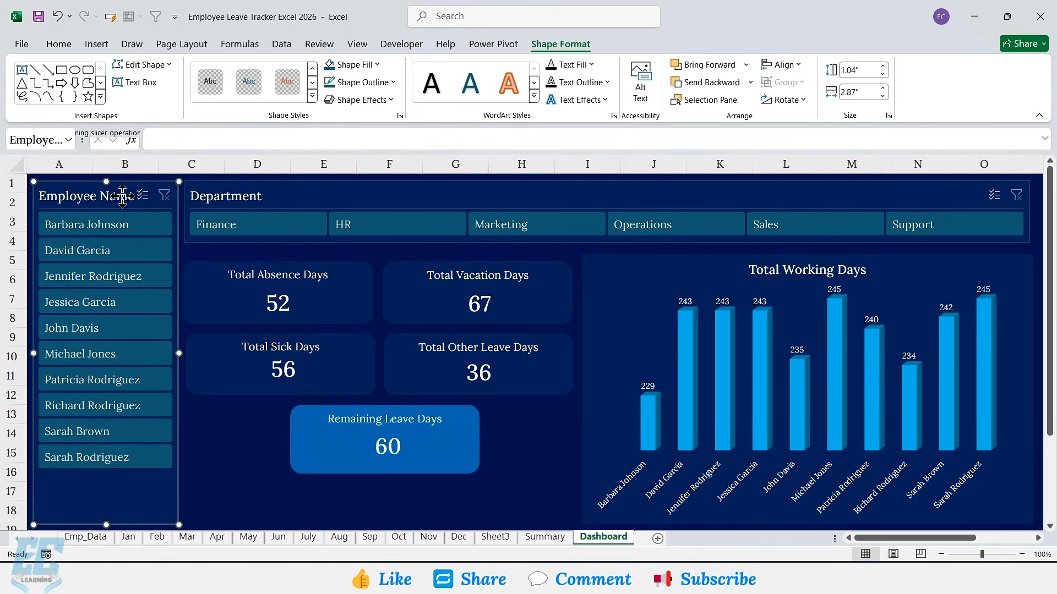
left_click(121, 196)
right_click(118, 198)
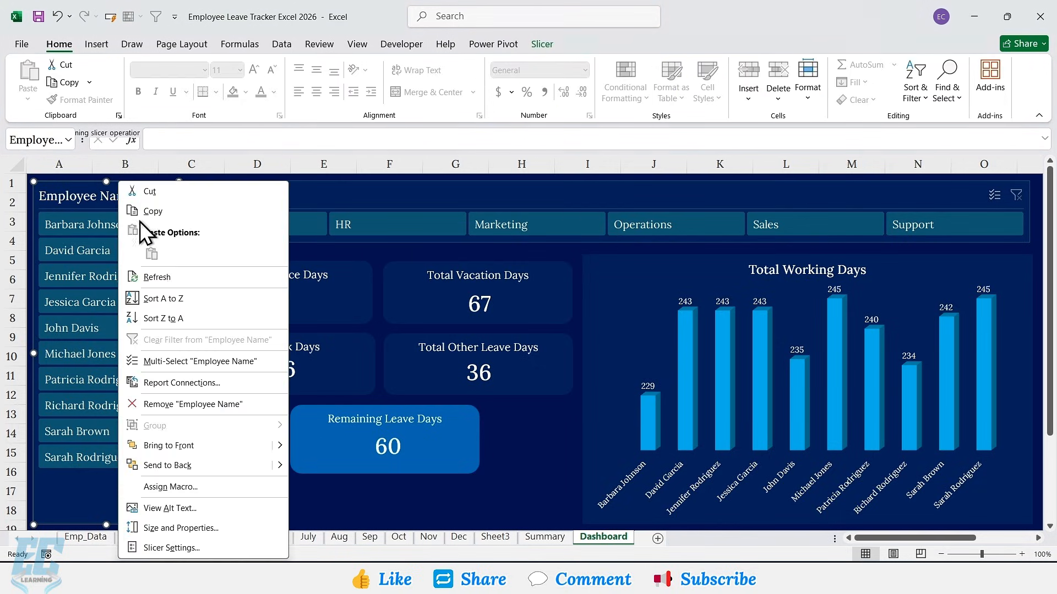
left_click(203, 378)
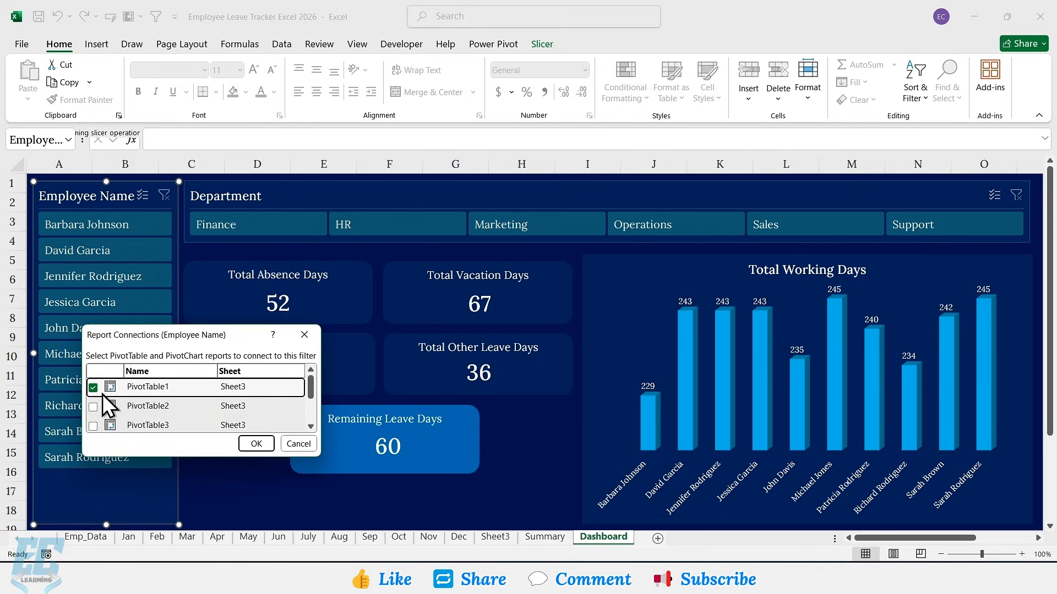
left_click(94, 407)
left_click(94, 424)
scroll(162, 398, "down", 1)
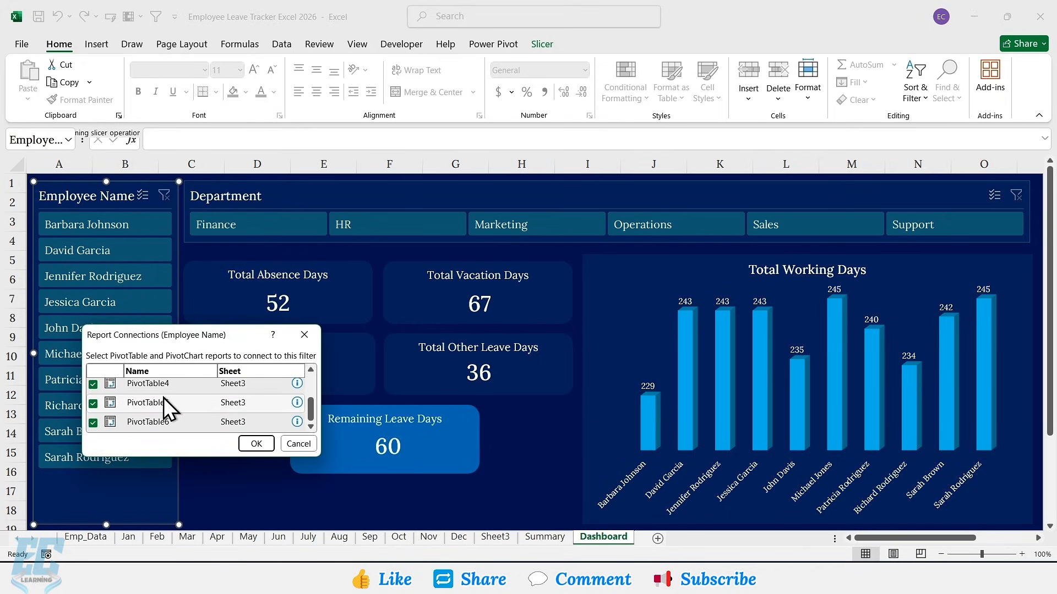
left_click(261, 445)
Step: Connect the Department slicer to all the PivotTables on Sheet3
left_click(298, 200)
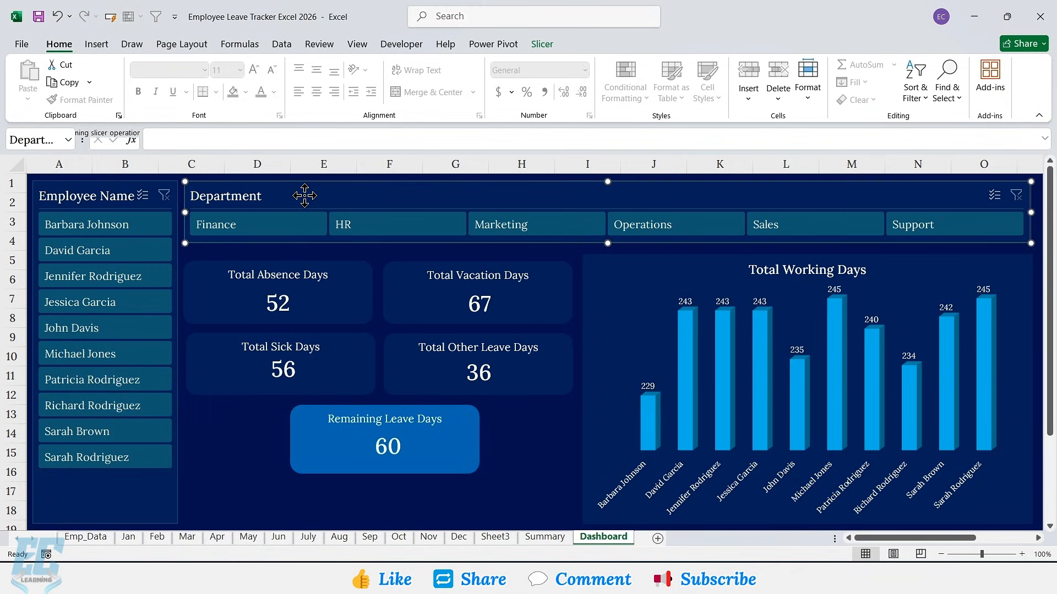
right_click(302, 196)
left_click(369, 381)
left_click(261, 407)
left_click(261, 425)
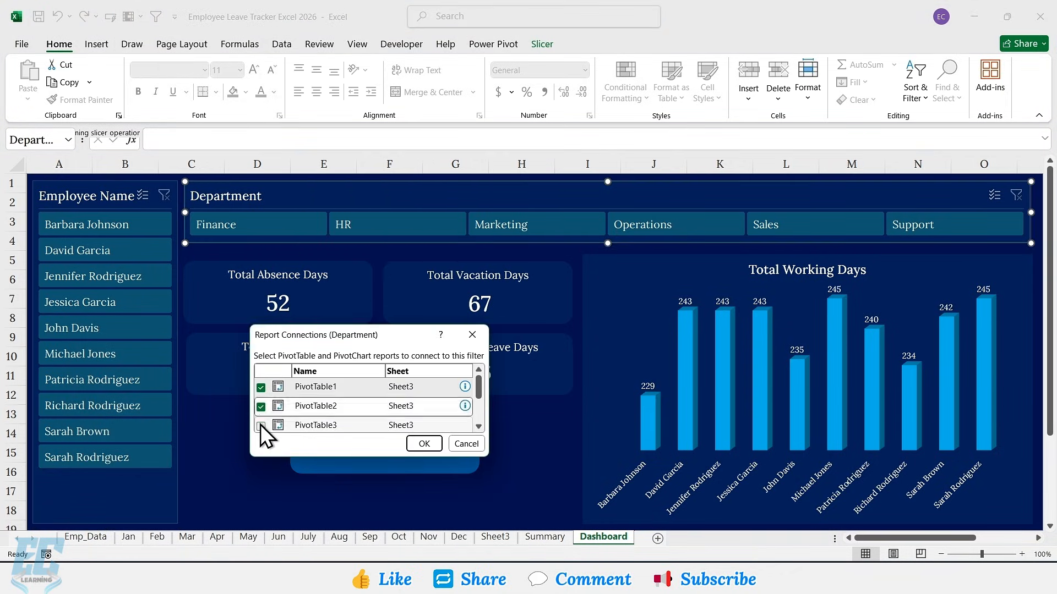
scroll(309, 401, "down", 3)
left_click(420, 444)
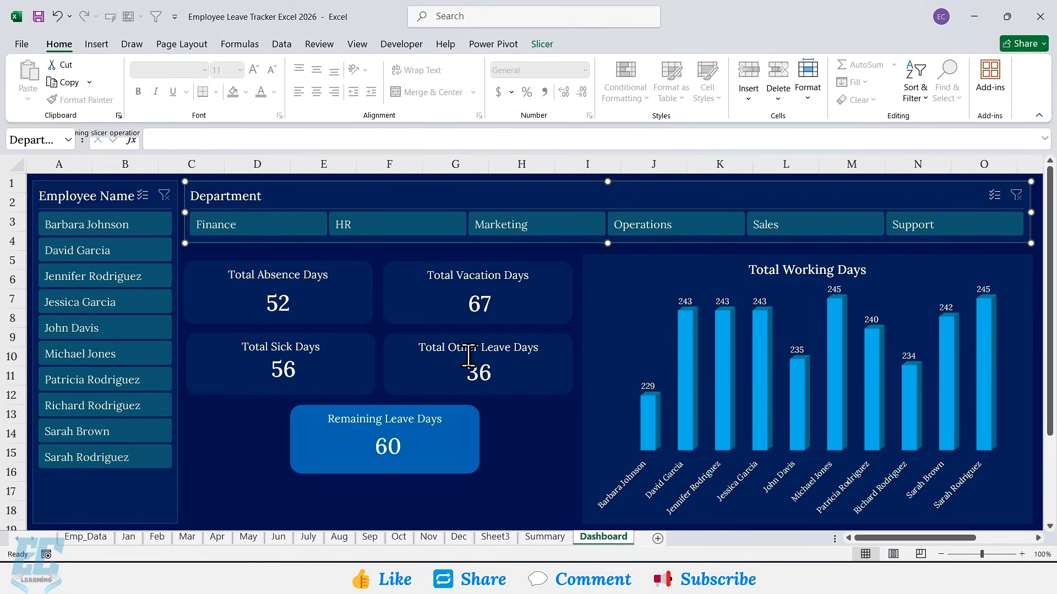
Step: Test the Department slicer by filtering the dashboard by several departments, including Marketing and Support, and clear the filter
left_click(302, 229)
left_click(394, 229)
left_click(521, 229)
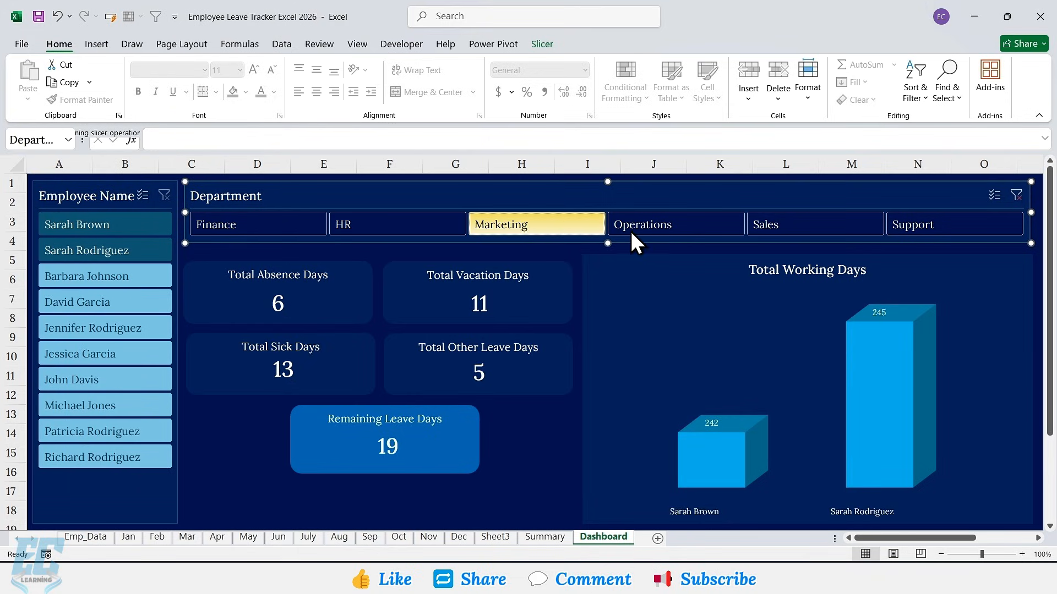
left_click(769, 225)
left_click(916, 225)
left_click(1015, 196)
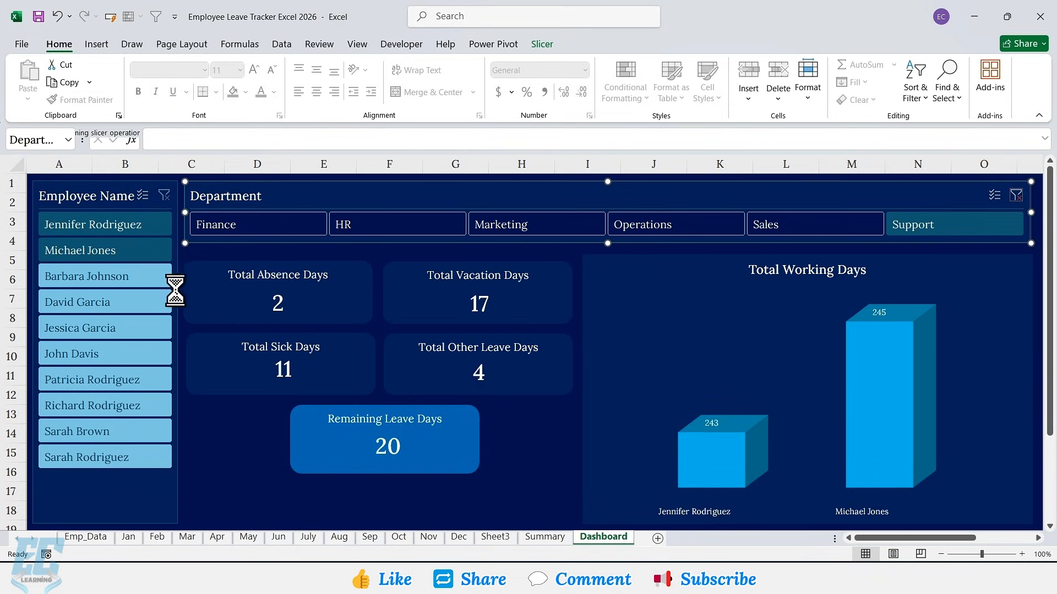
Step: Test the Employee Name slicer by filtering the dashboard by individual employees one after another, and clear the filter
left_click(142, 223)
left_click(134, 250)
left_click(134, 303)
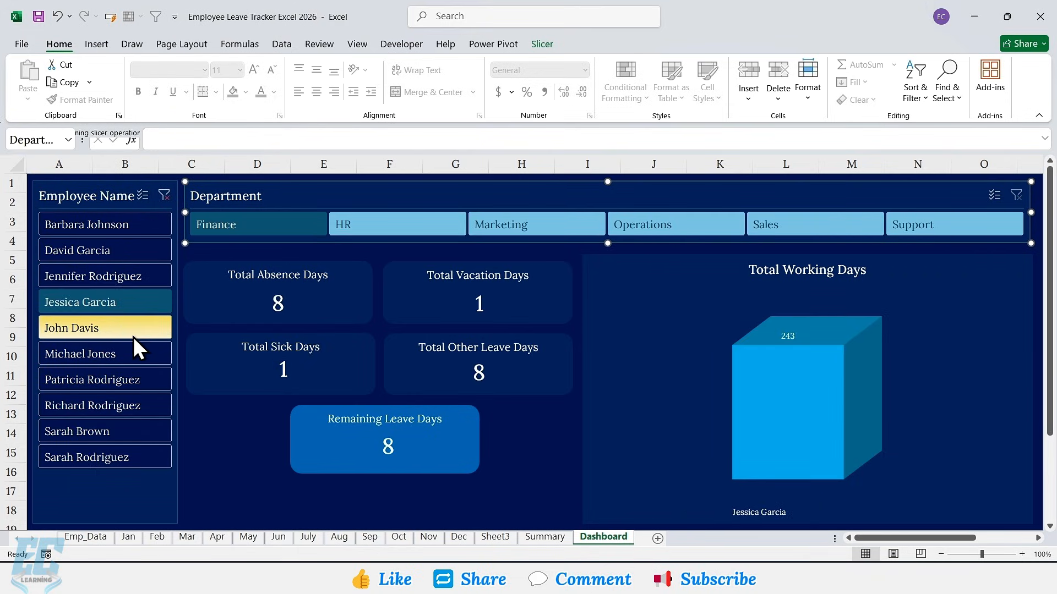
left_click(132, 328)
left_click(131, 380)
left_click(132, 405)
left_click(139, 432)
left_click(148, 460)
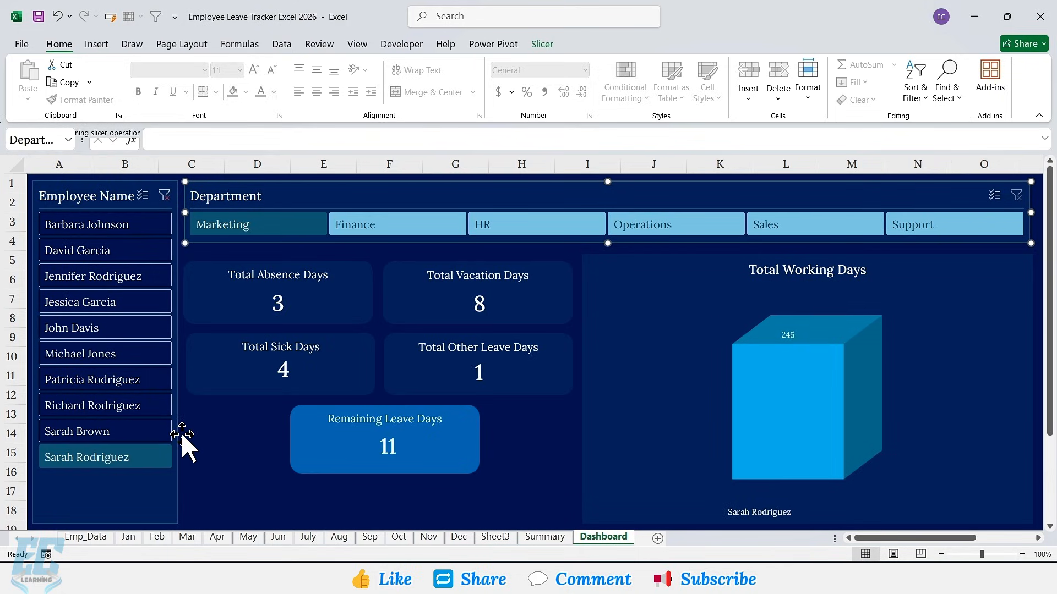
left_click(164, 196)
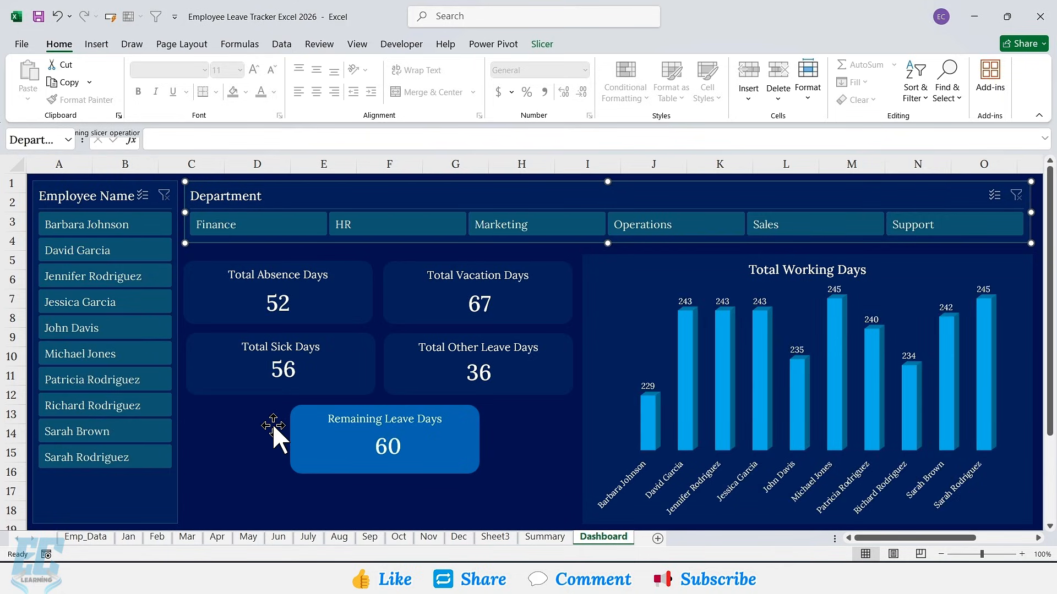